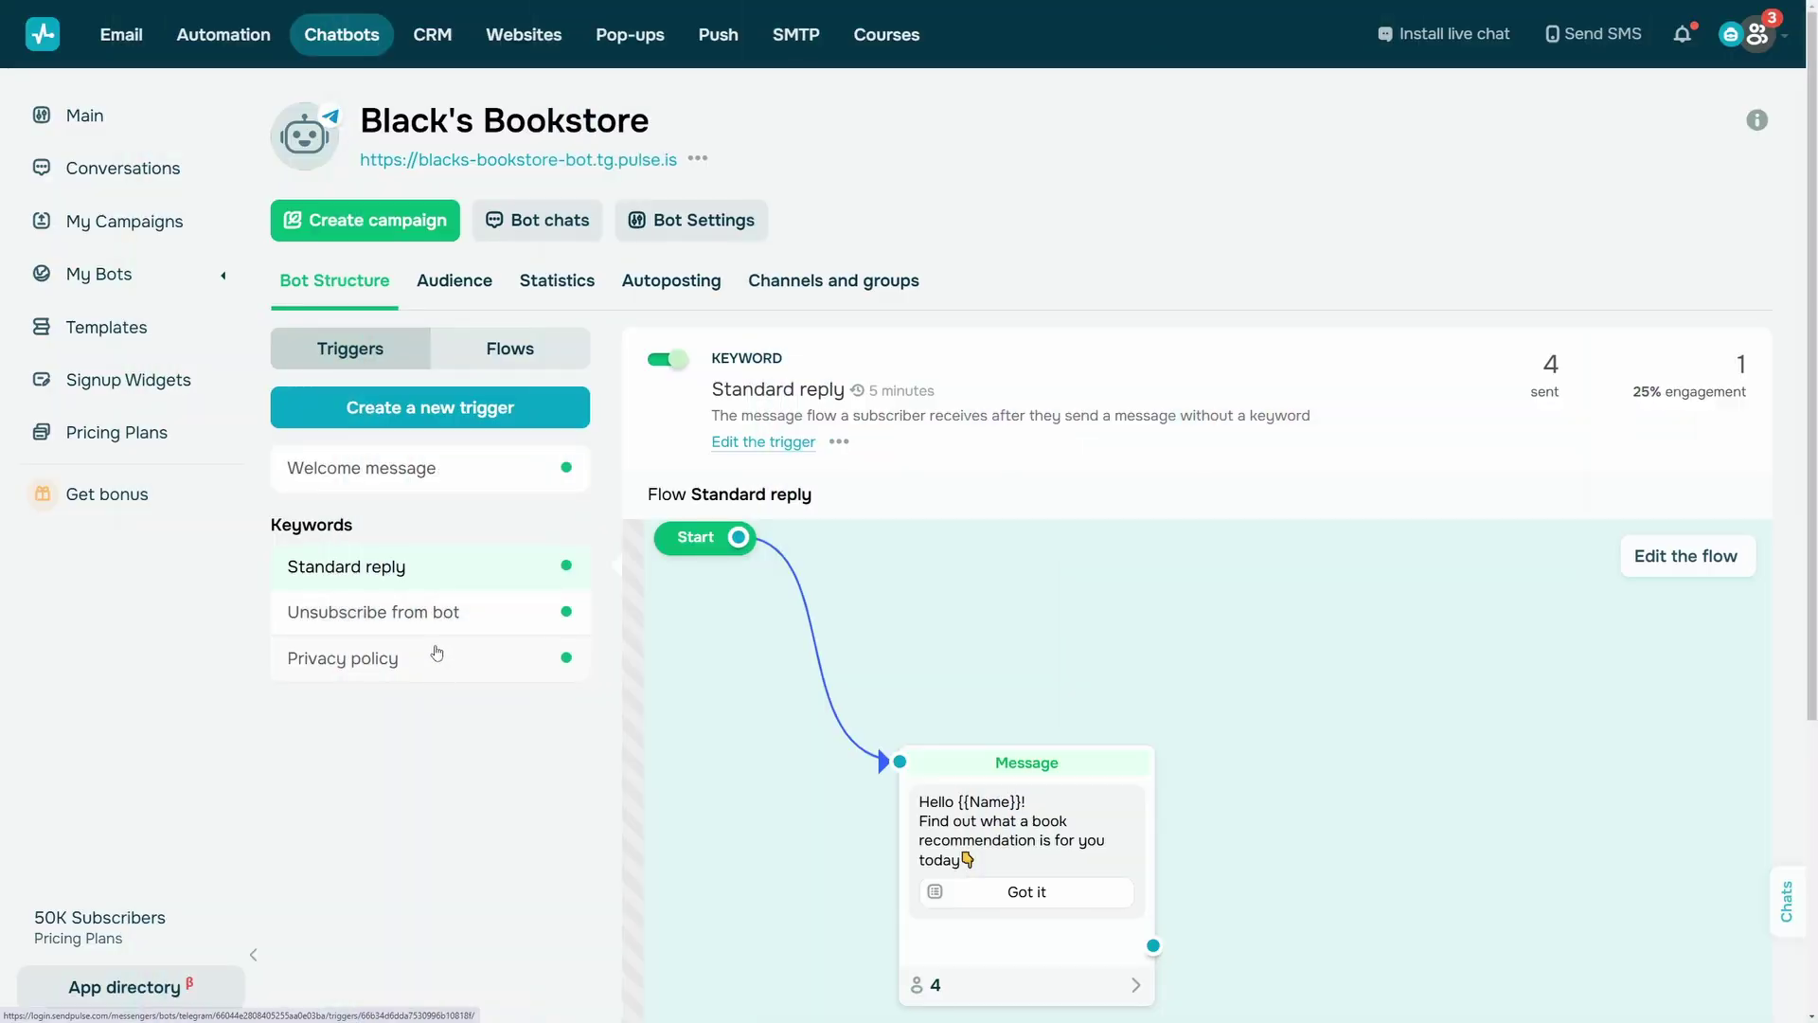
- Create a new keyword trigger whose incoming message matches with "events", with throttling set to 0 minutes
left_click(440, 407)
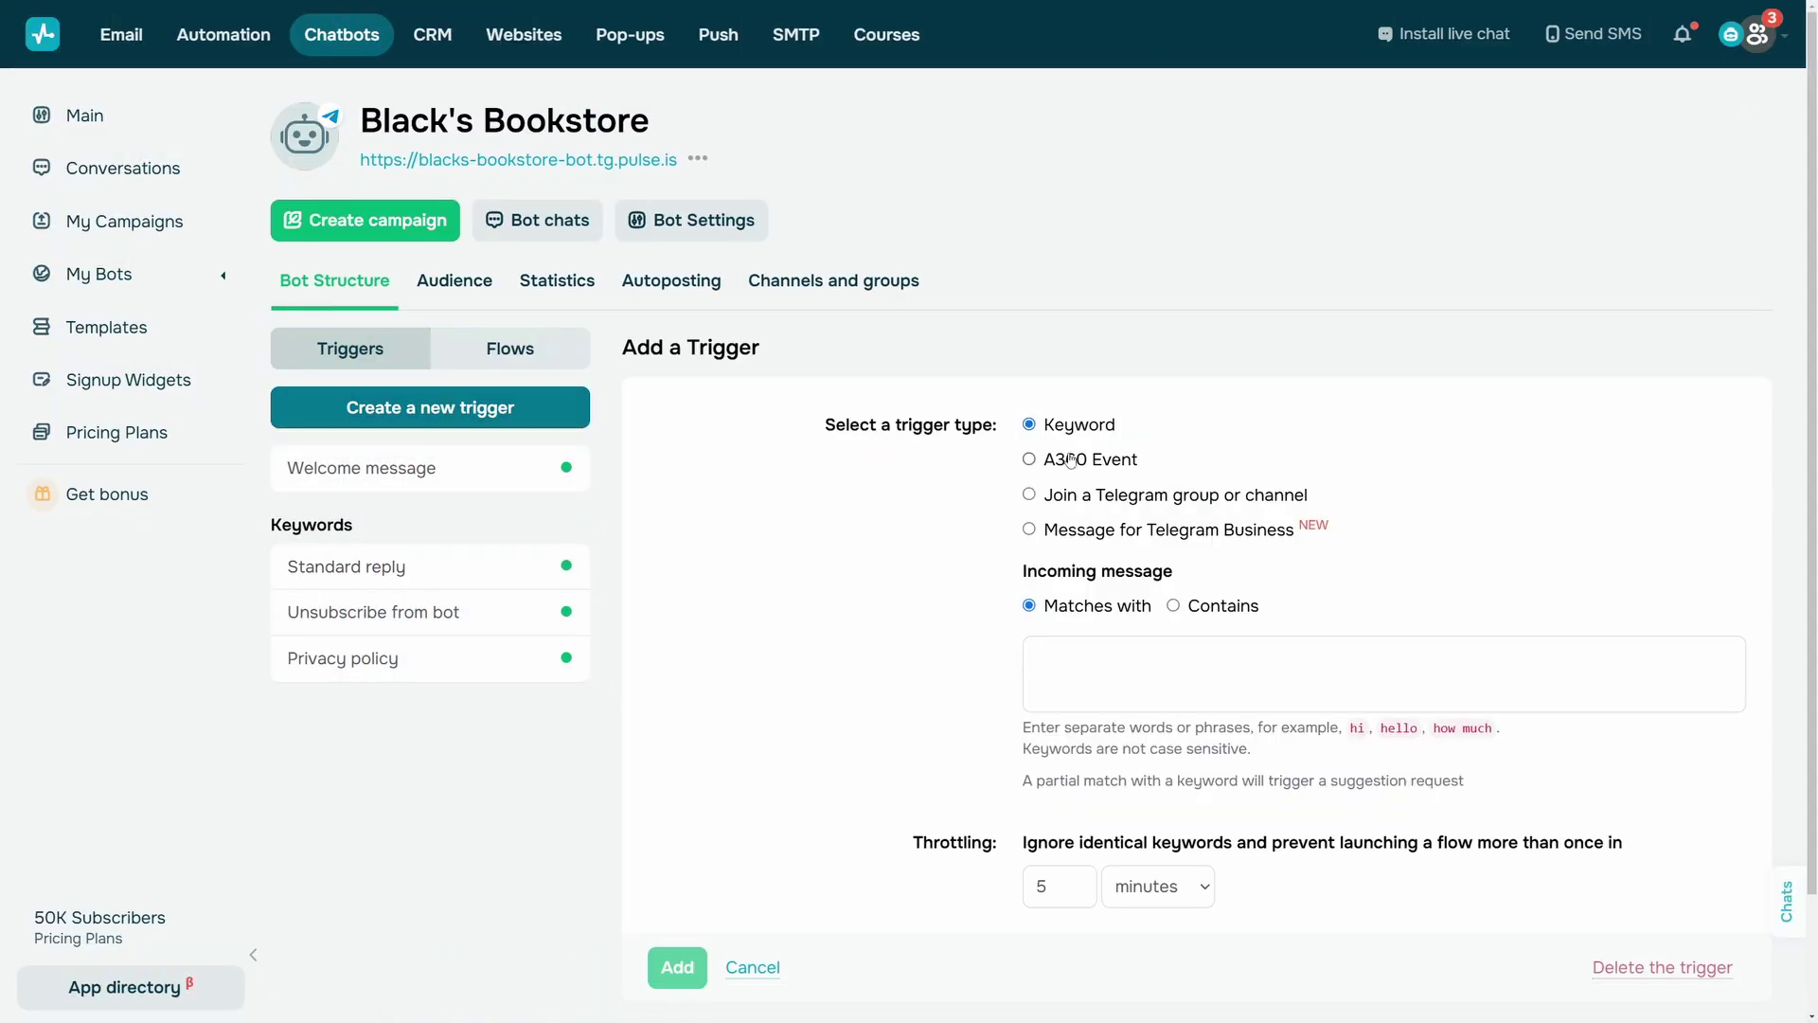
left_click(1070, 460)
left_click(1084, 496)
left_click(1062, 426)
type("events")
key("Return")
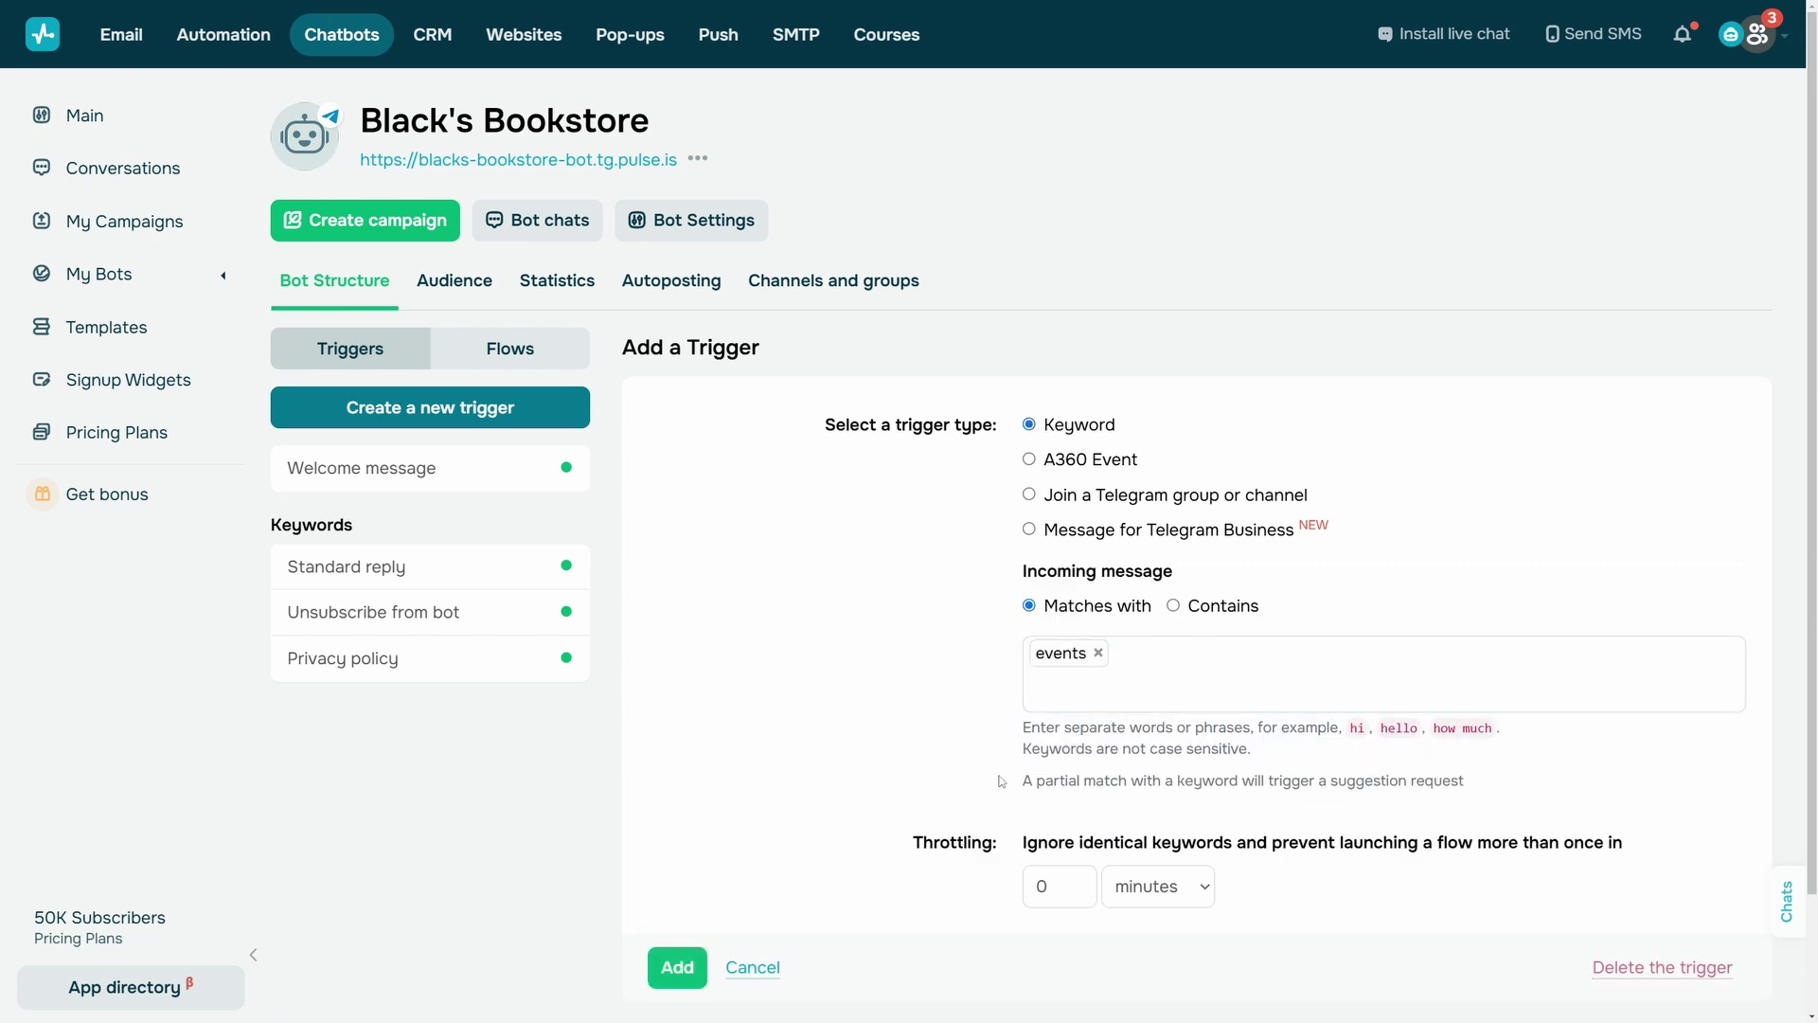
left_click(677, 967)
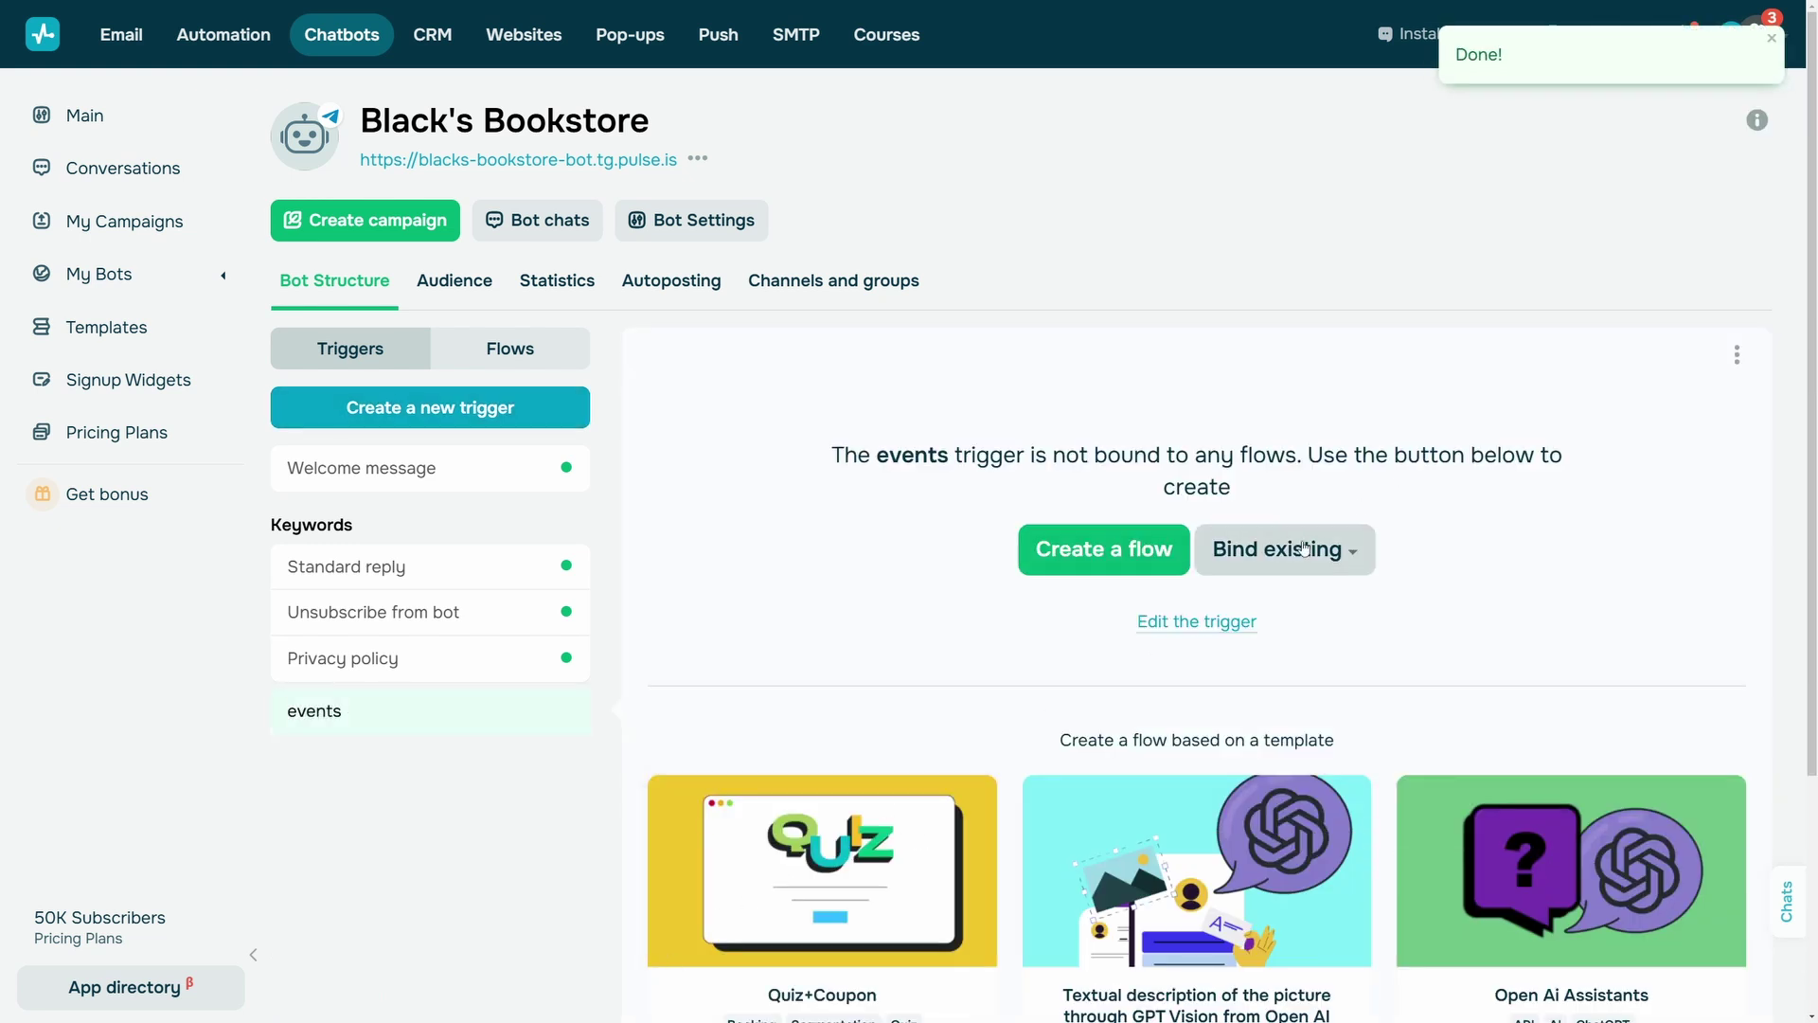
- Bind the existing Events flow to the events trigger and unbind the trigger from that flow again
left_click(1303, 550)
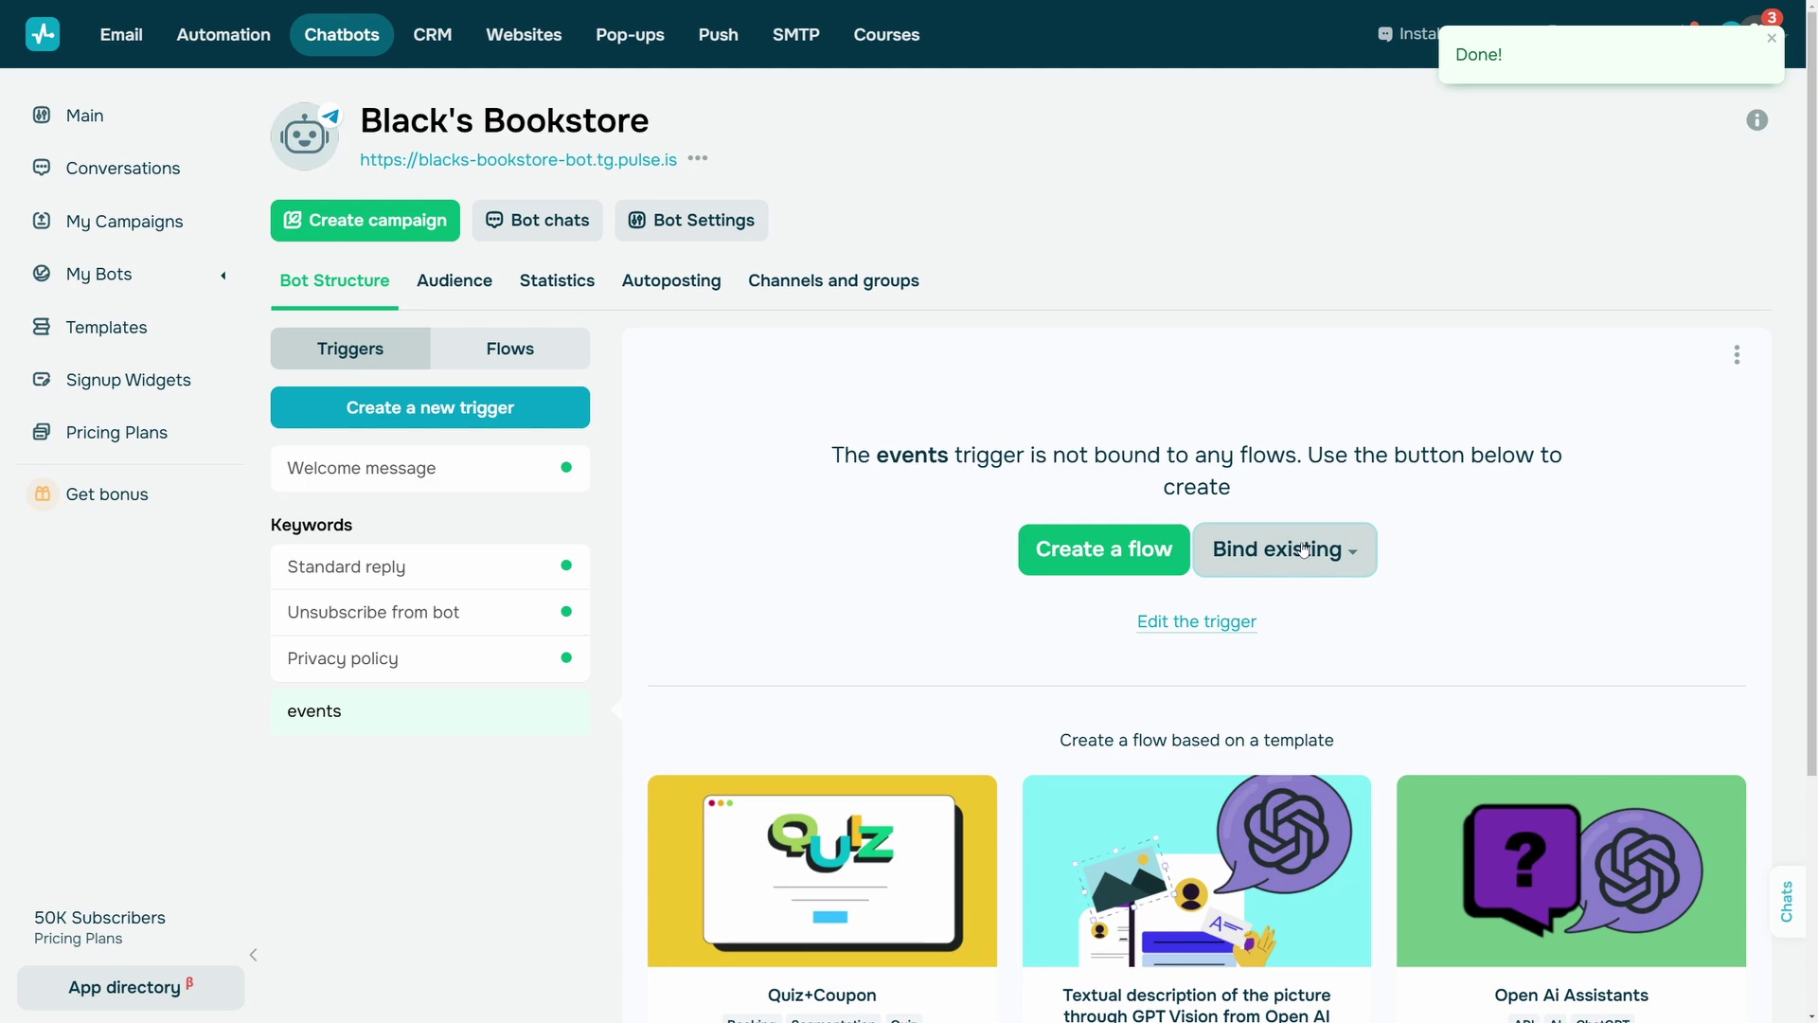
left_click_drag(747, 471, 673, 472)
left_click(823, 482)
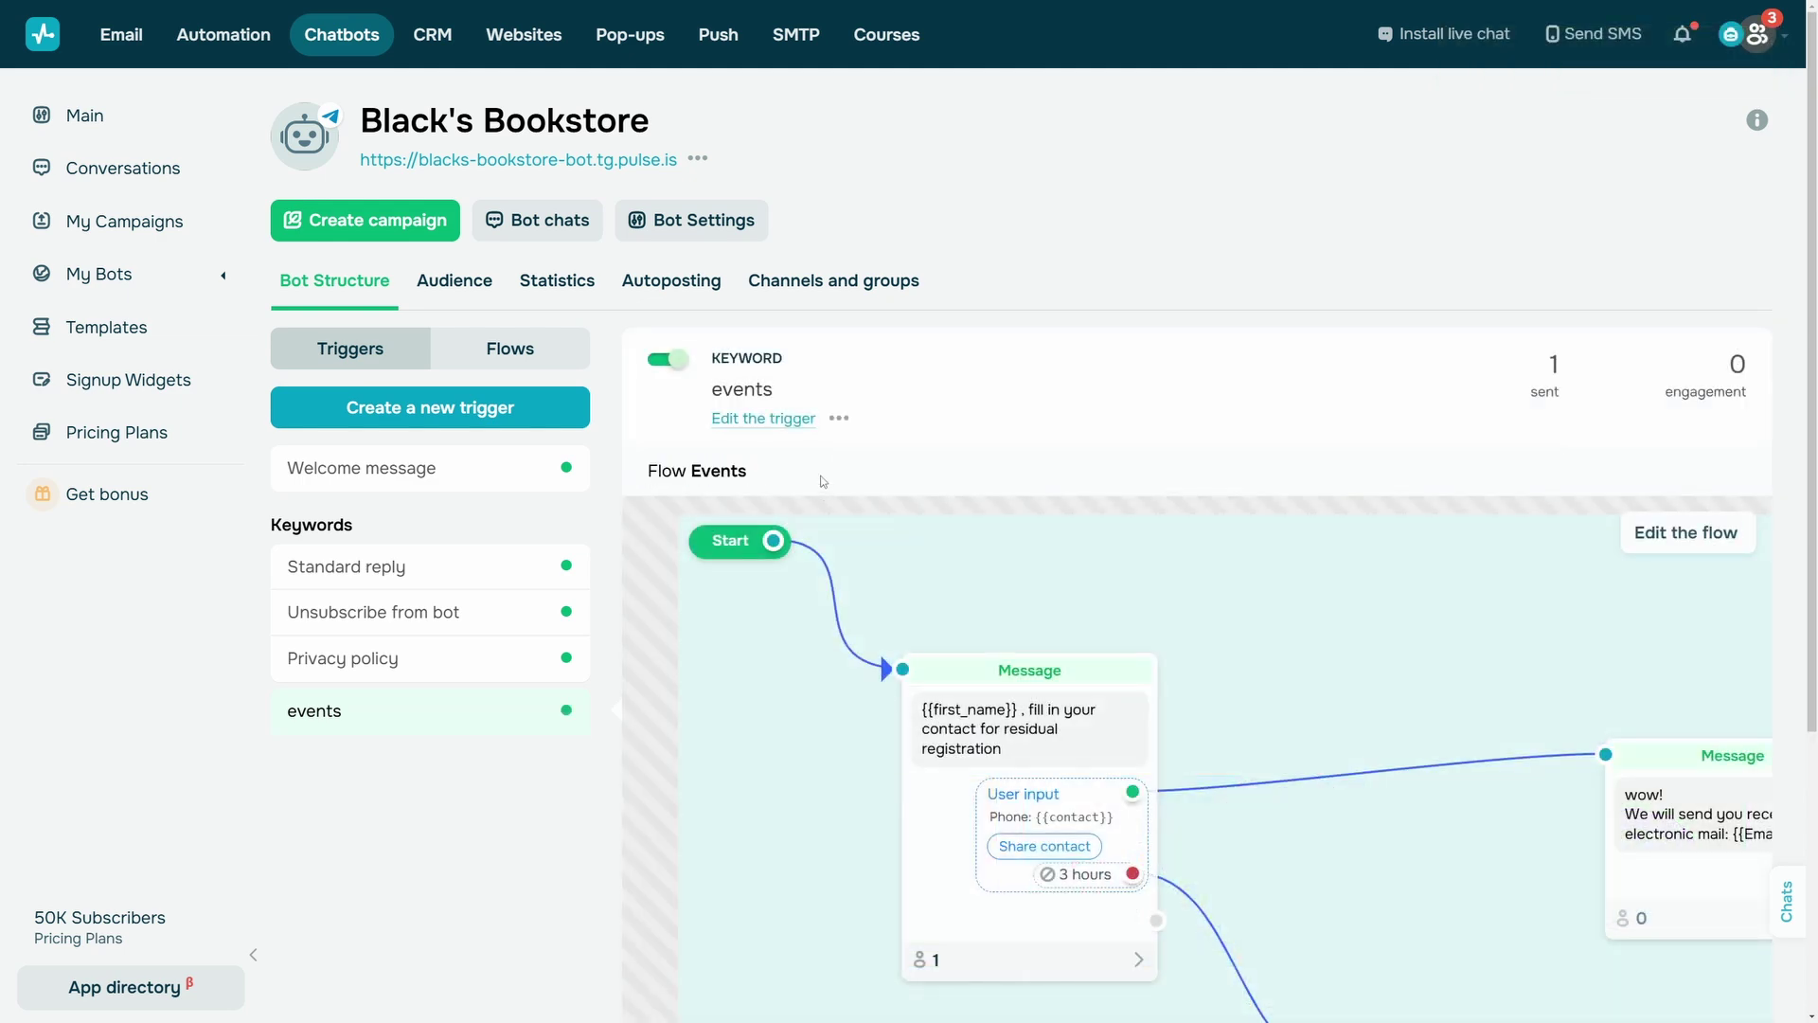
left_click(839, 417)
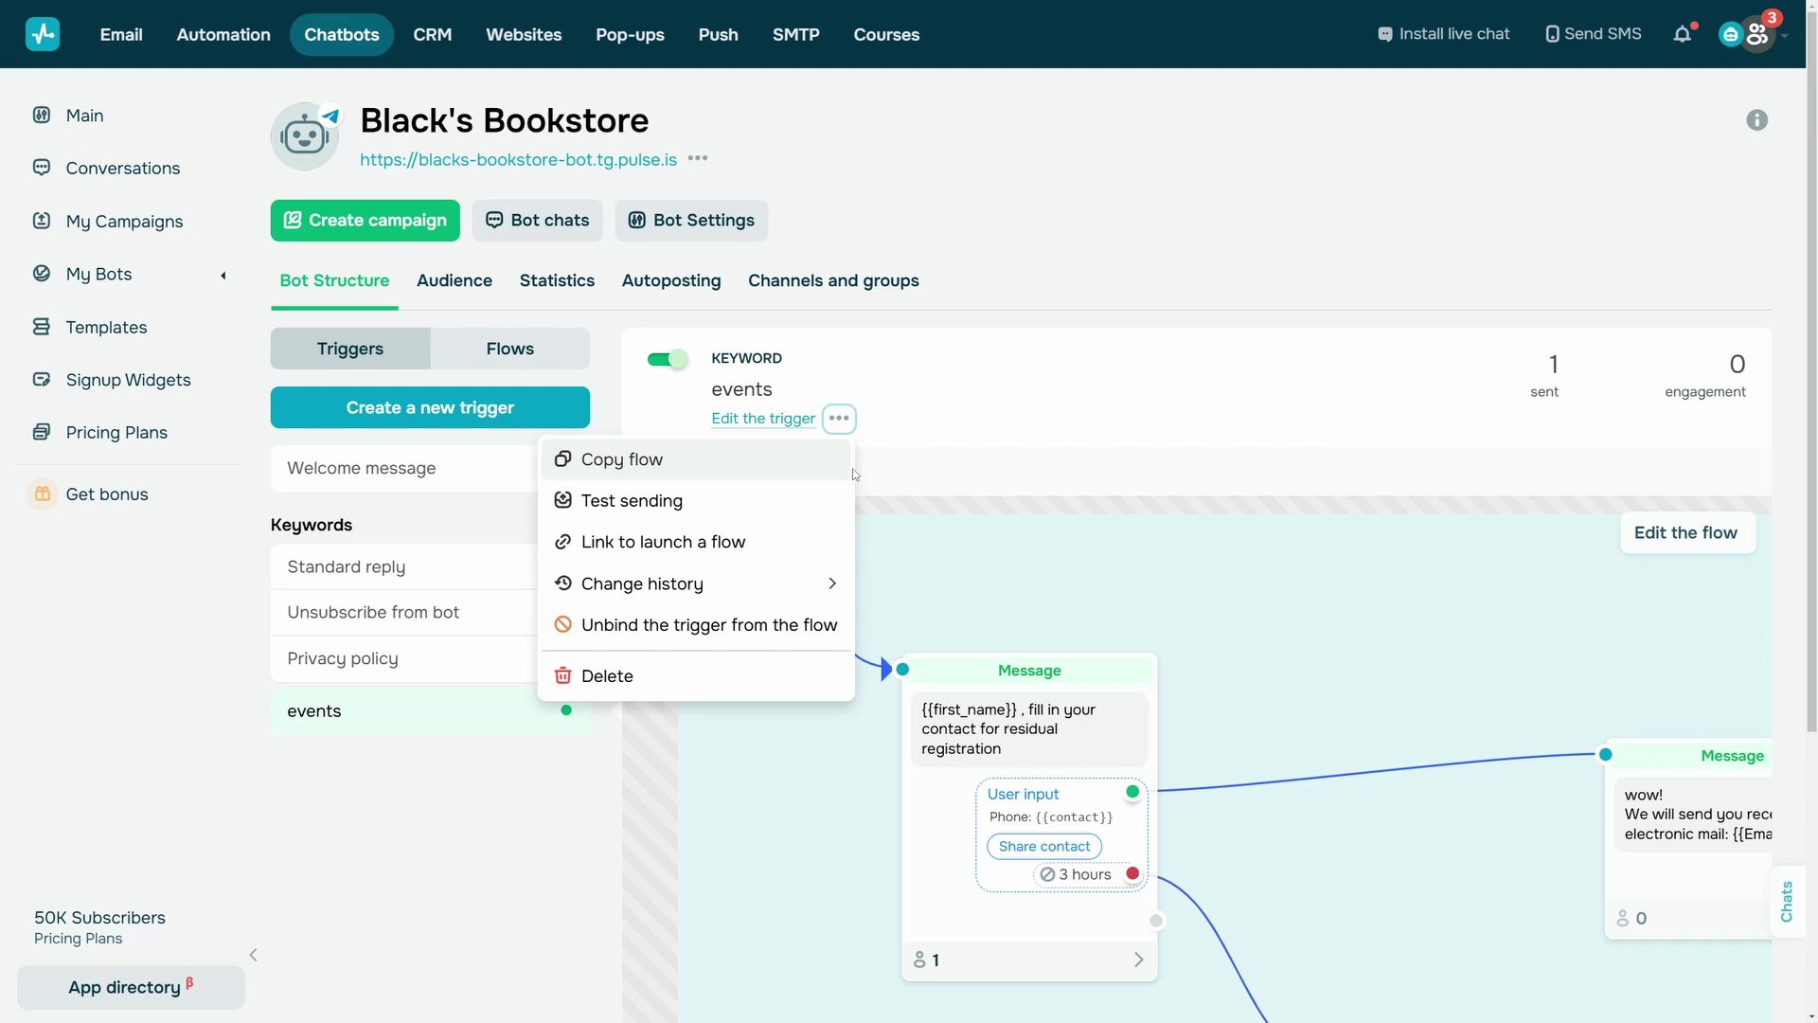
left_click(678, 625)
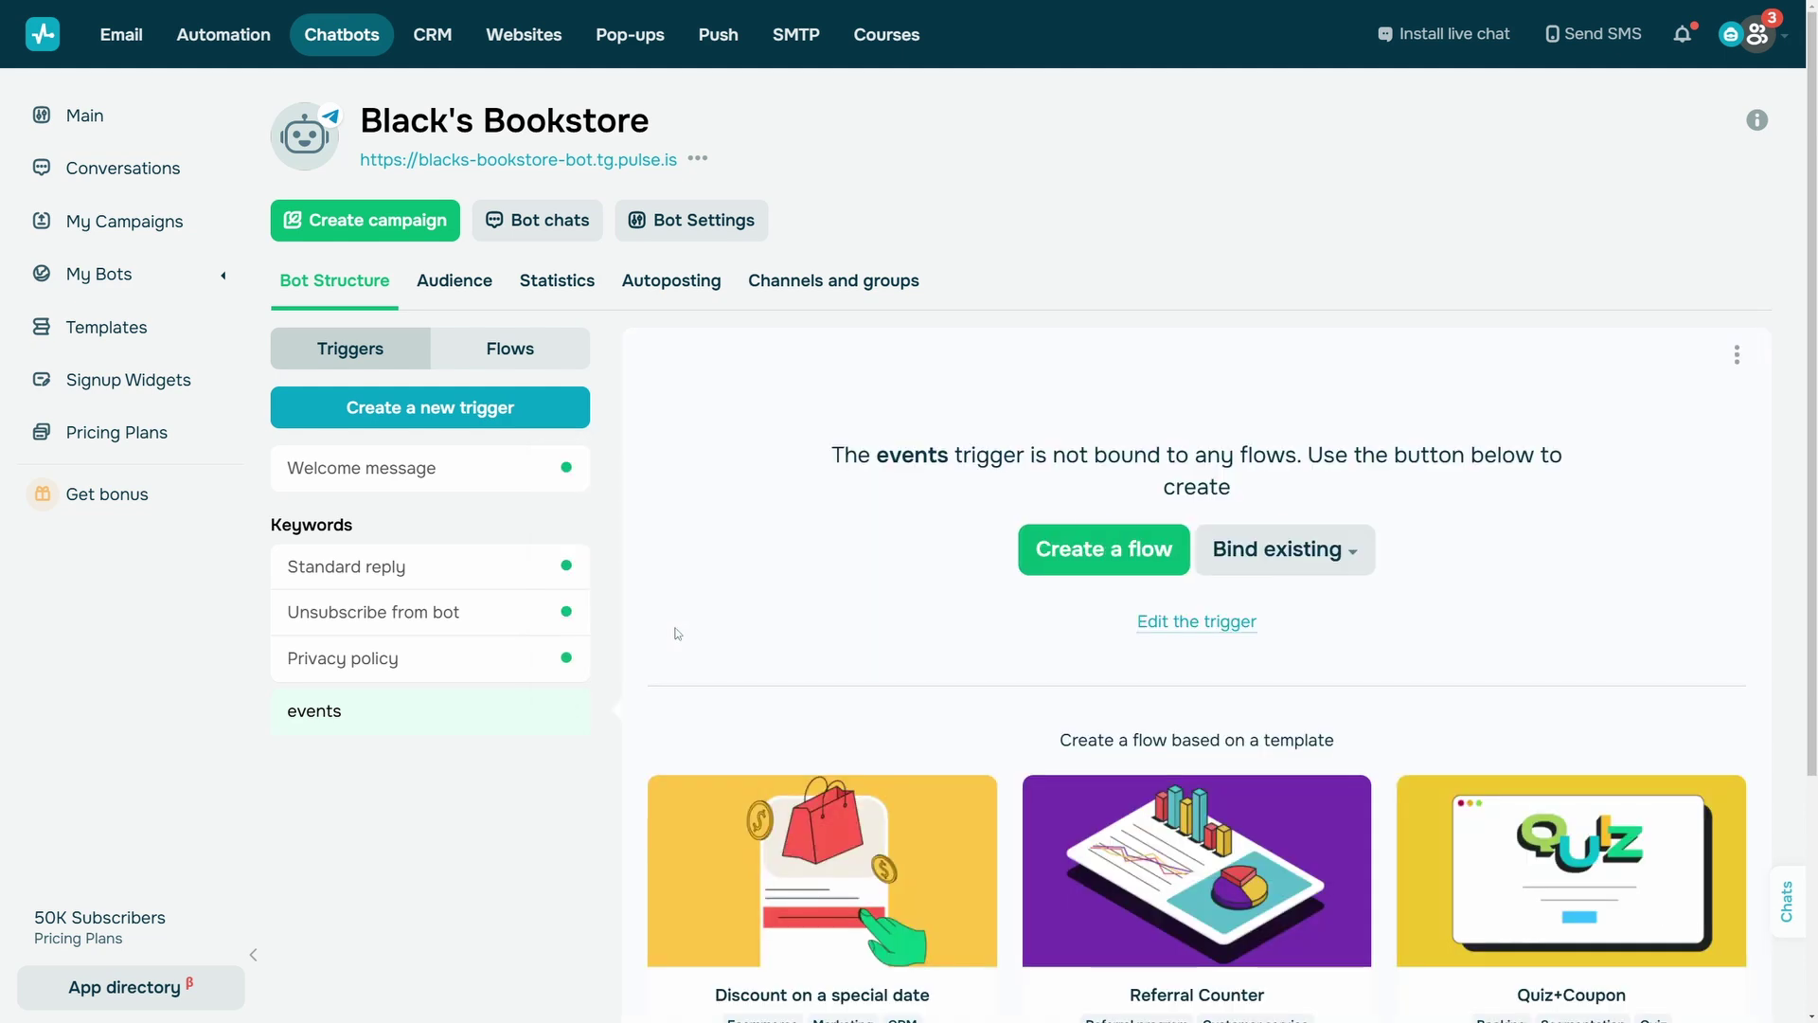
- Create a new flow for the events trigger
left_click(1142, 560)
left_click(1000, 345)
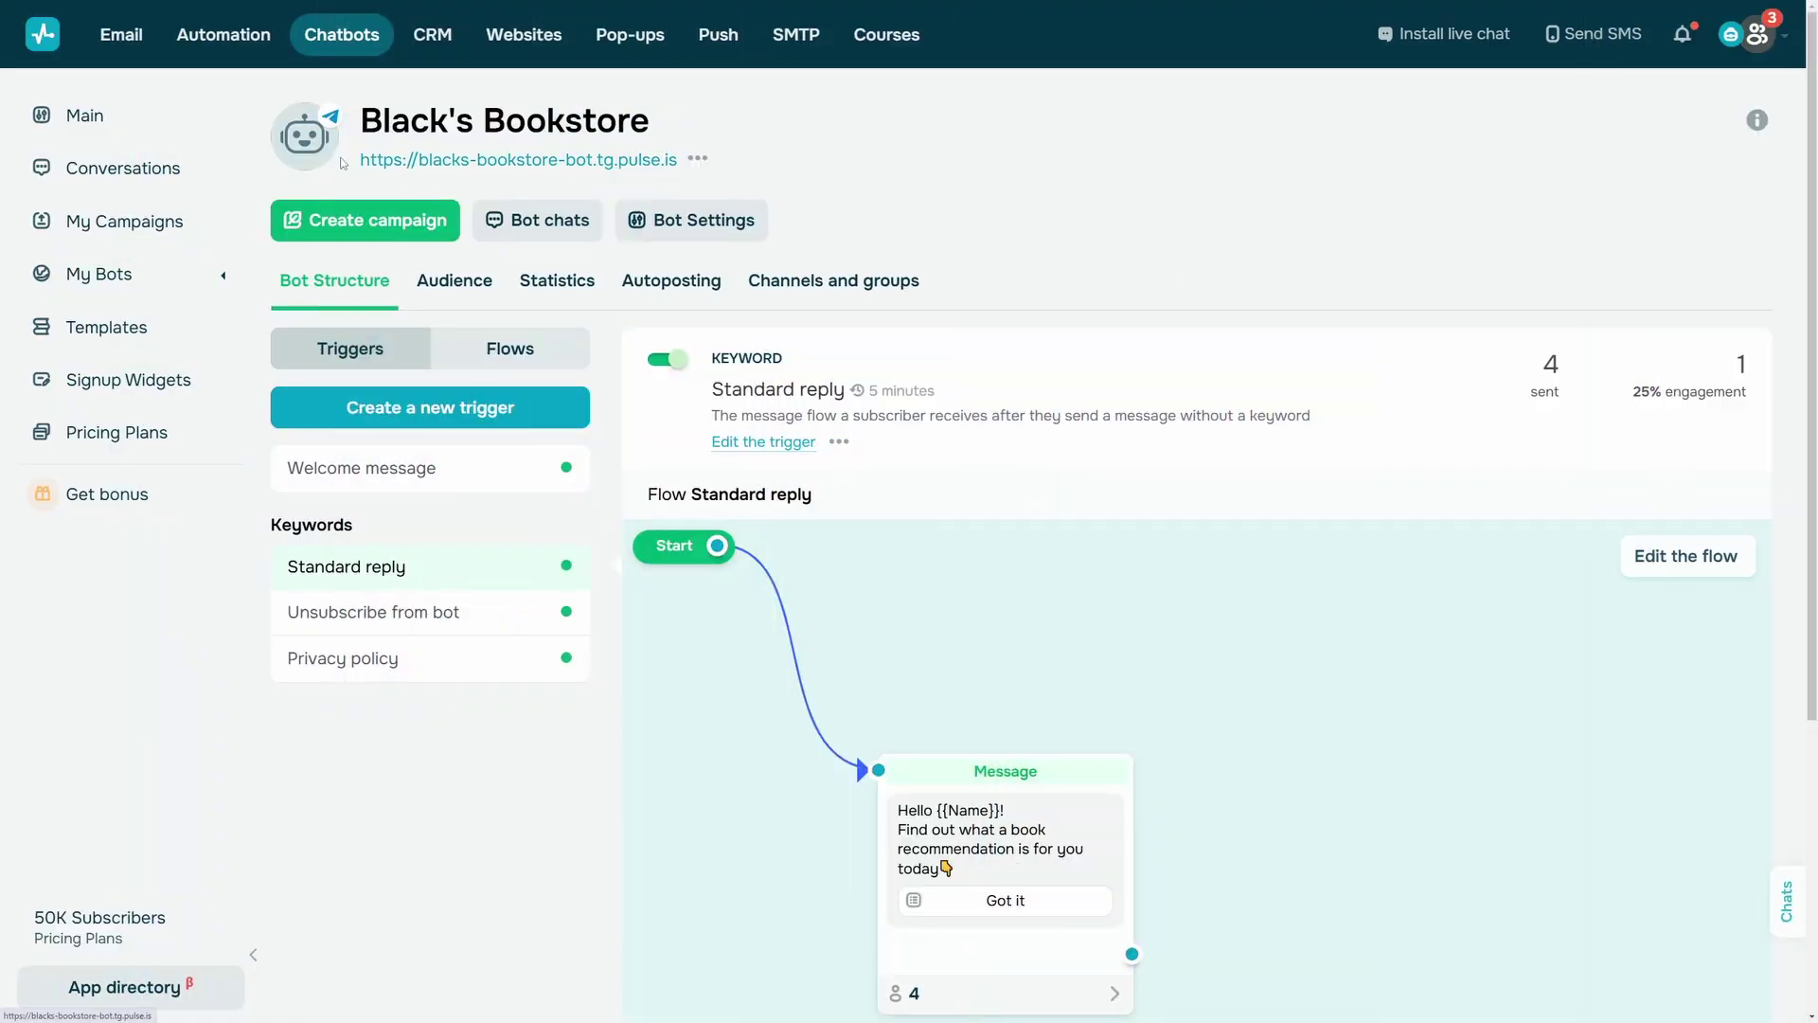
- Edit the bot's landing page with a color scheme of bright blue background and dark purple primary buttons, and publish it
left_click(706, 161)
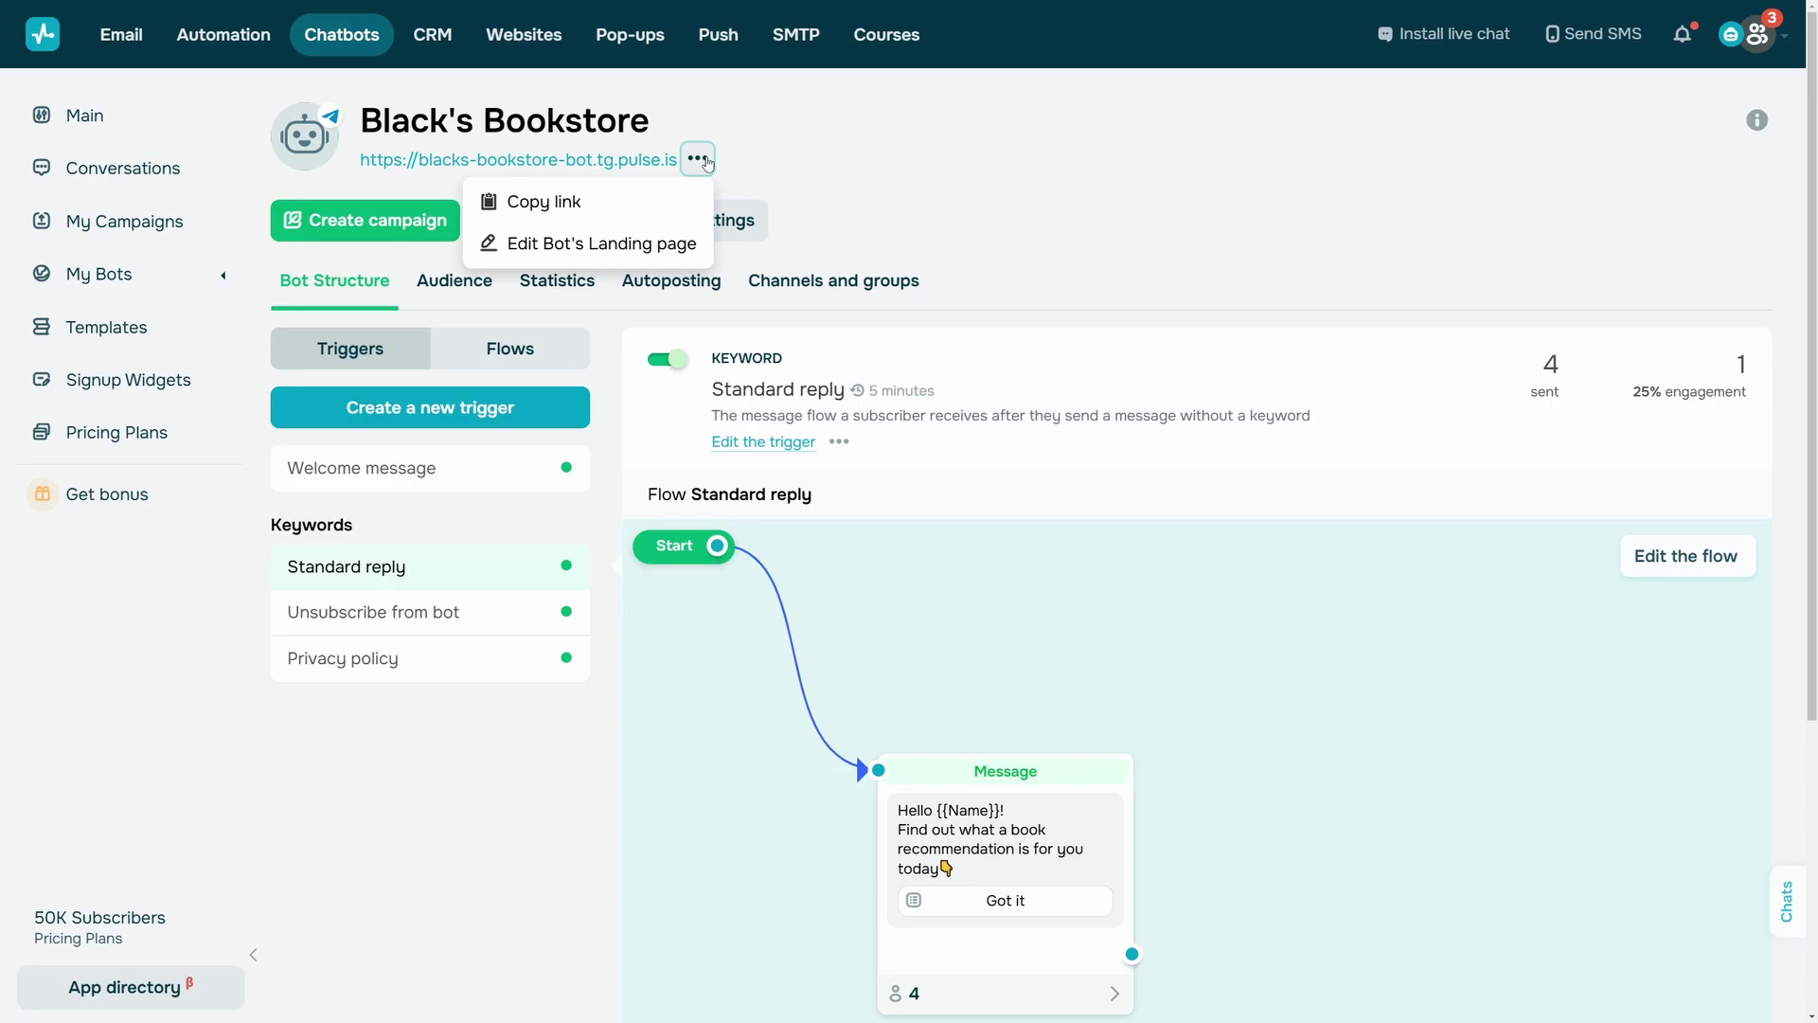
left_click(657, 242)
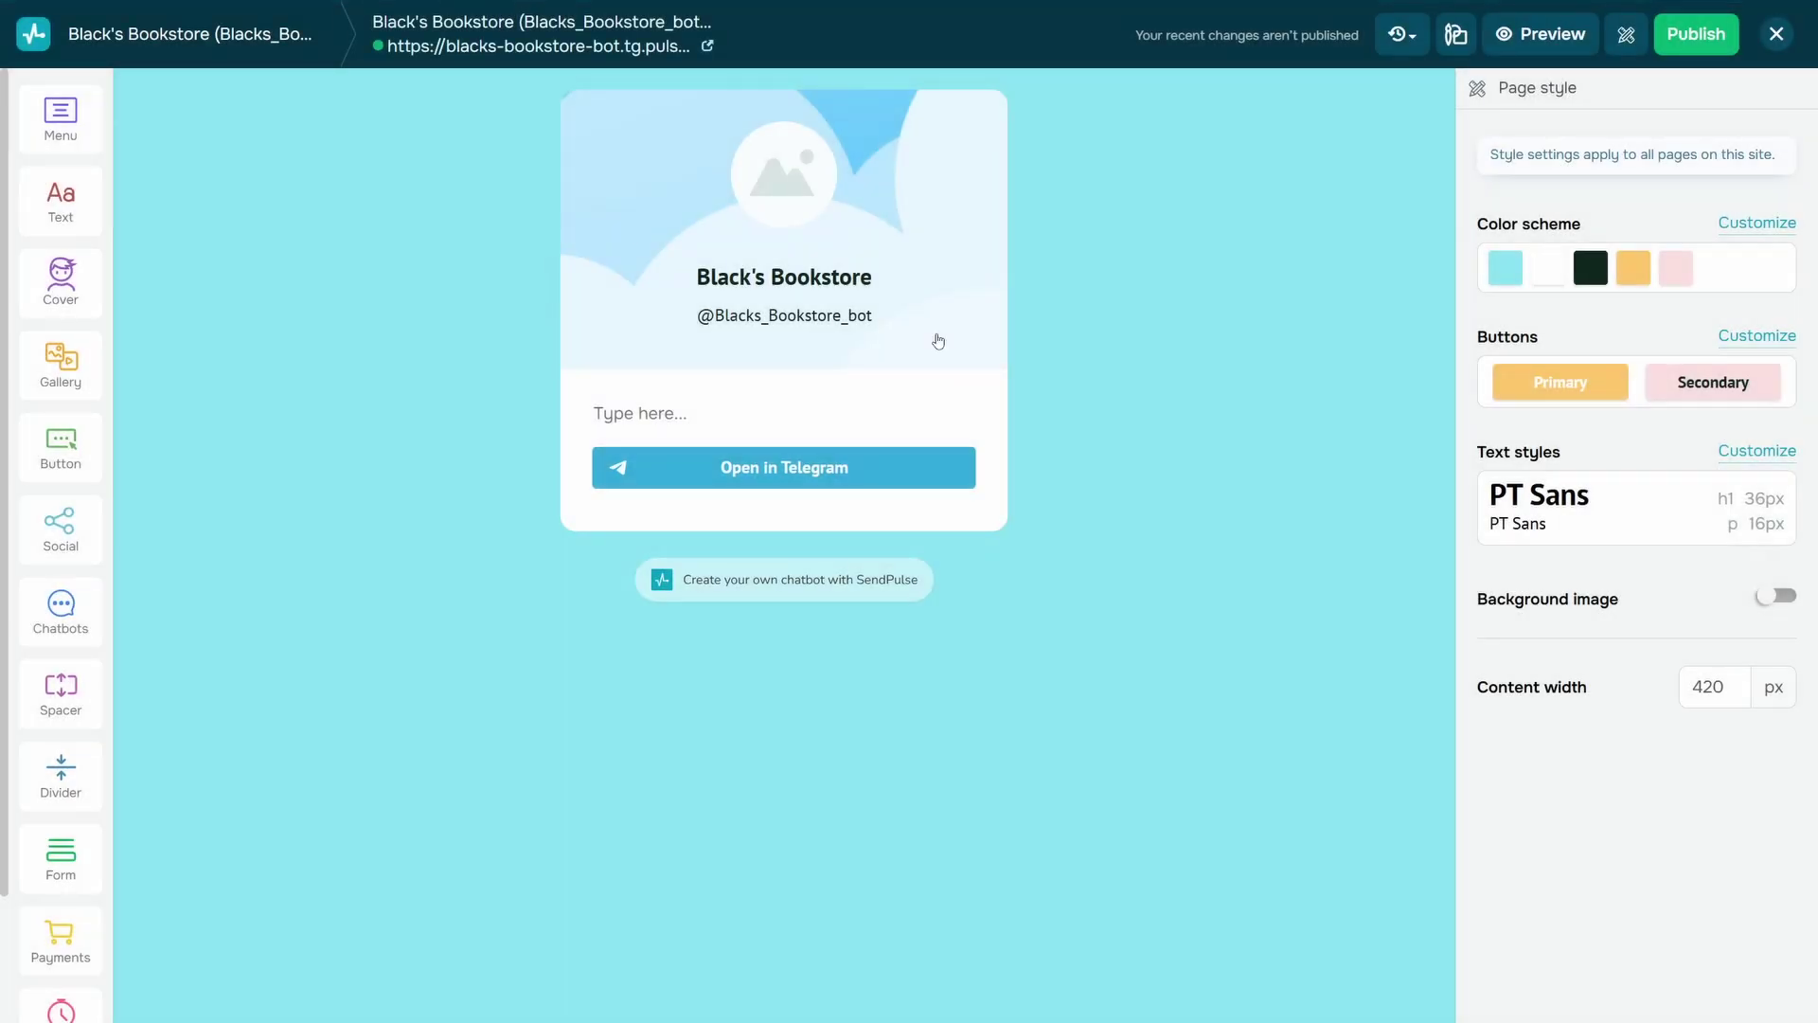
left_click(1630, 270)
left_click(1621, 528)
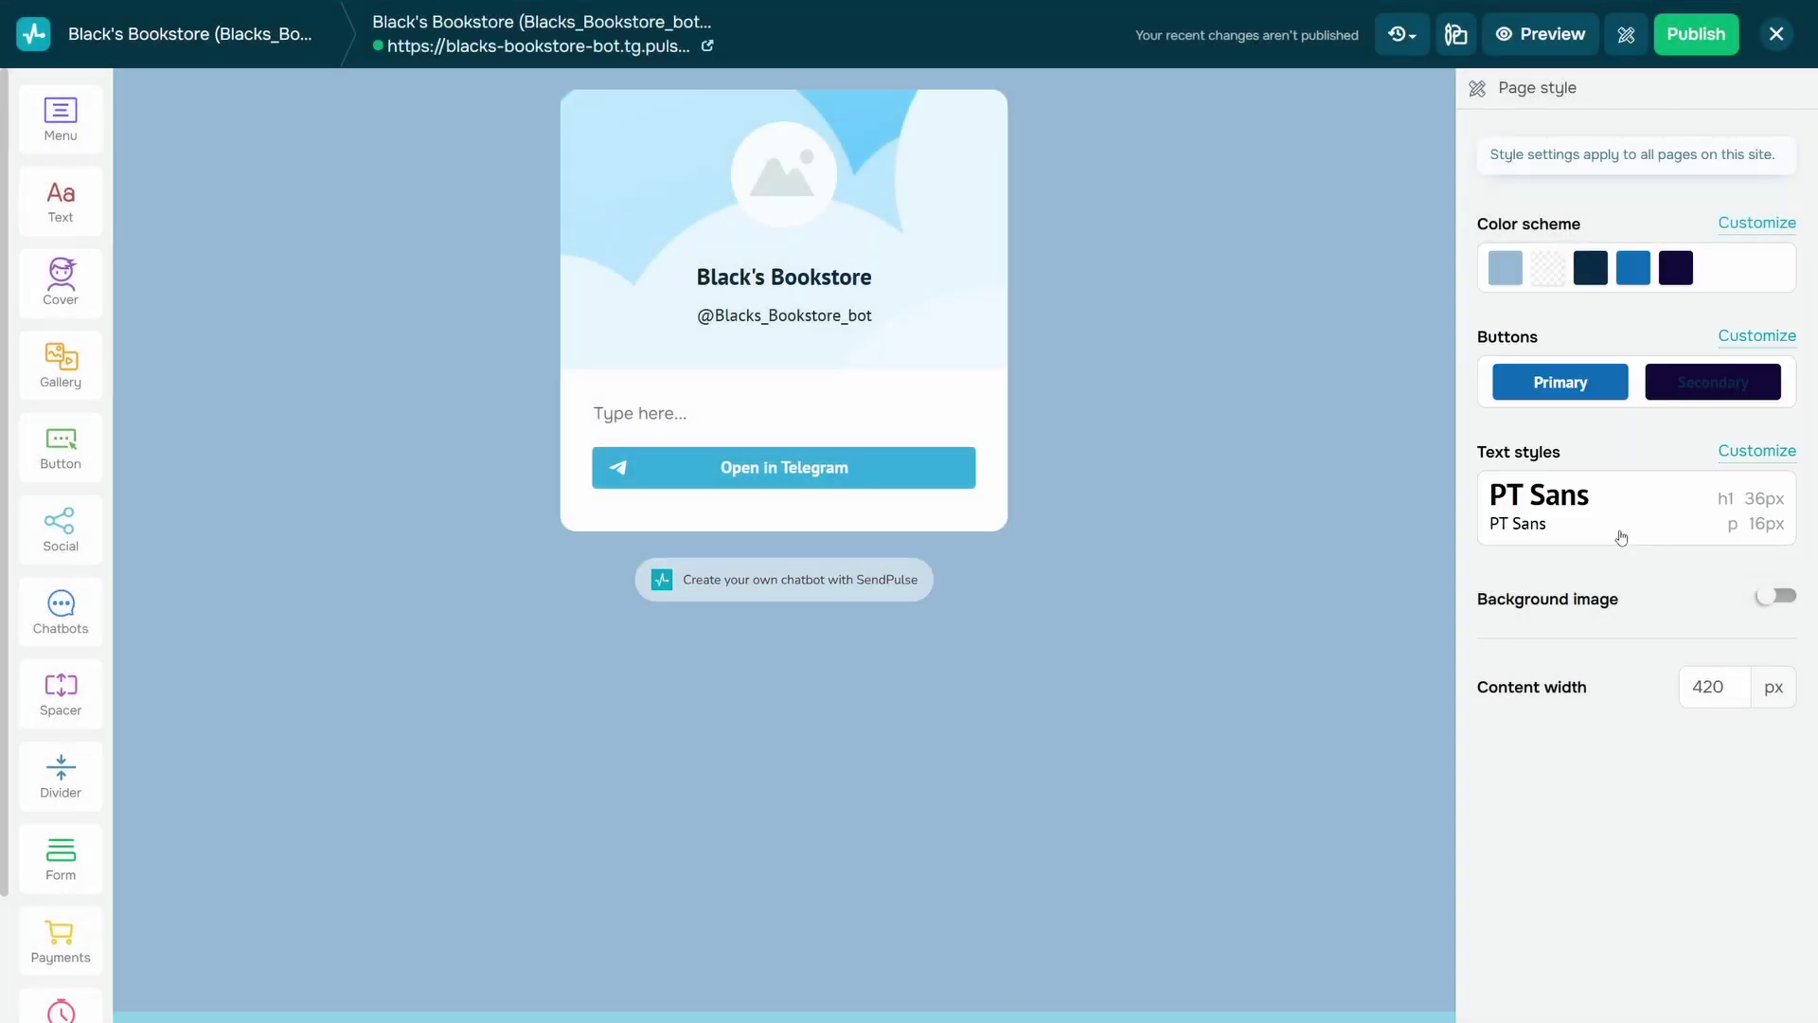
left_click(1657, 269)
left_click(1613, 382)
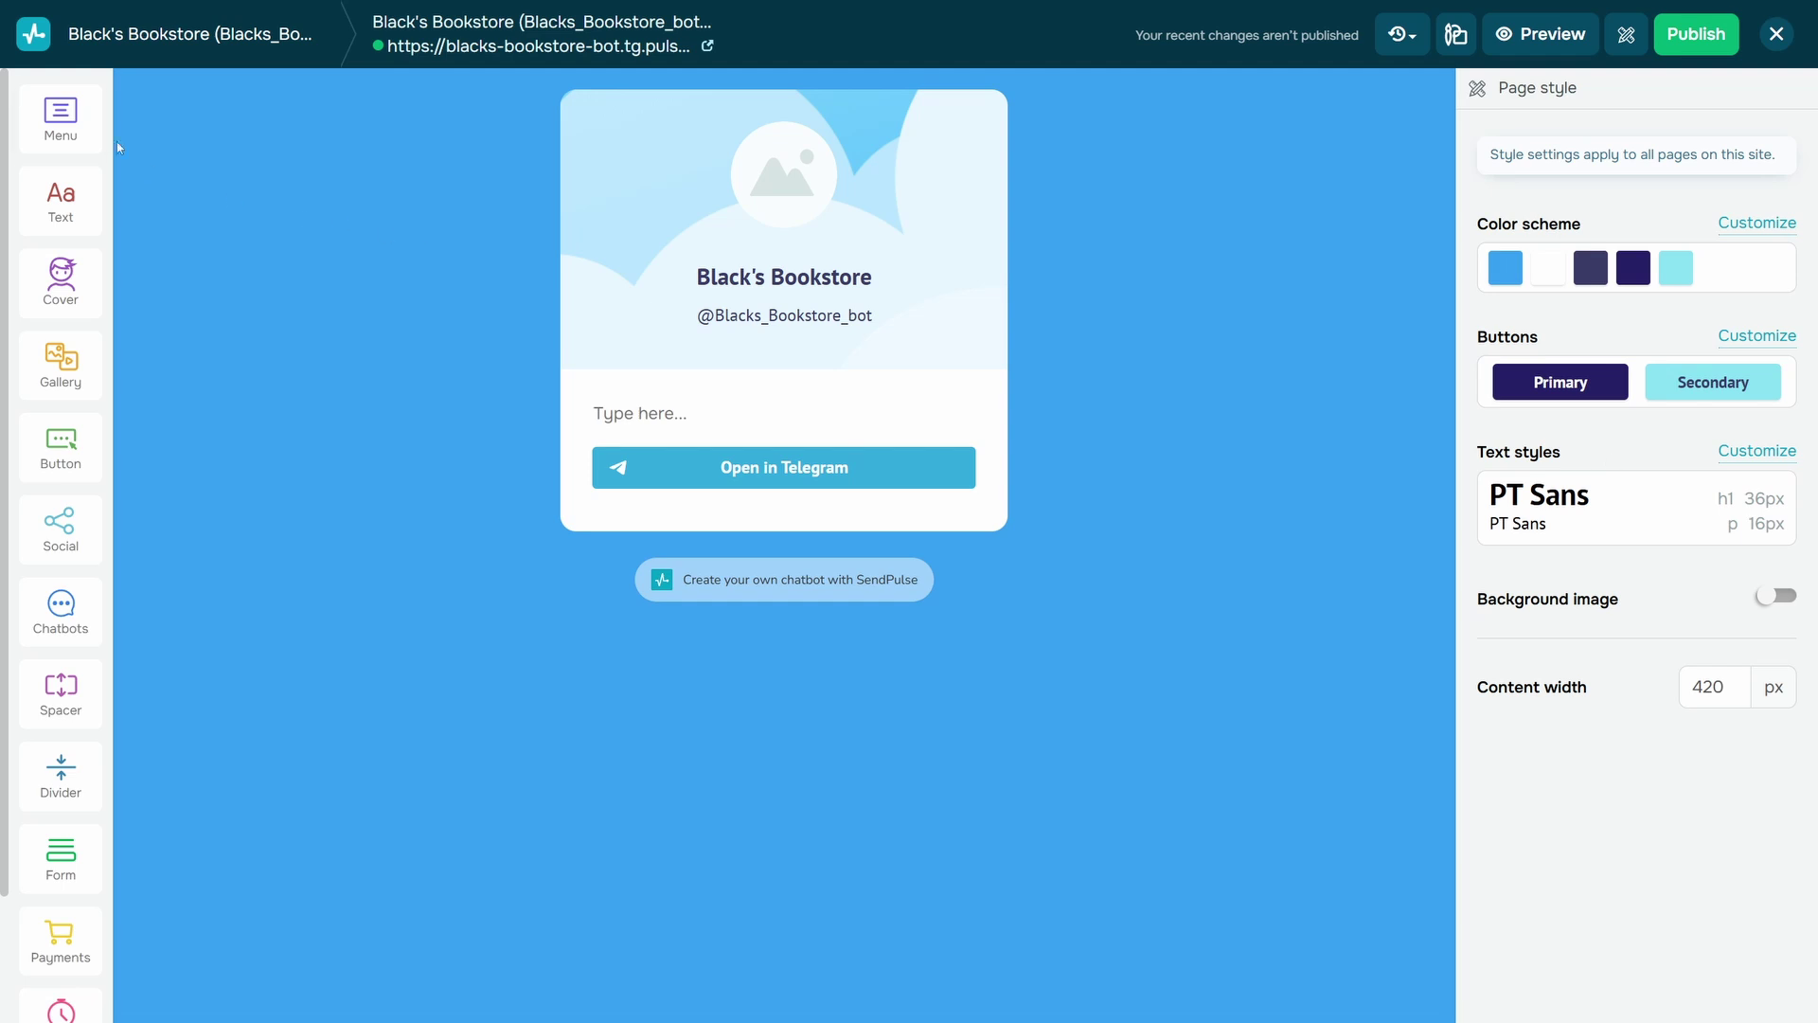
left_click(1696, 34)
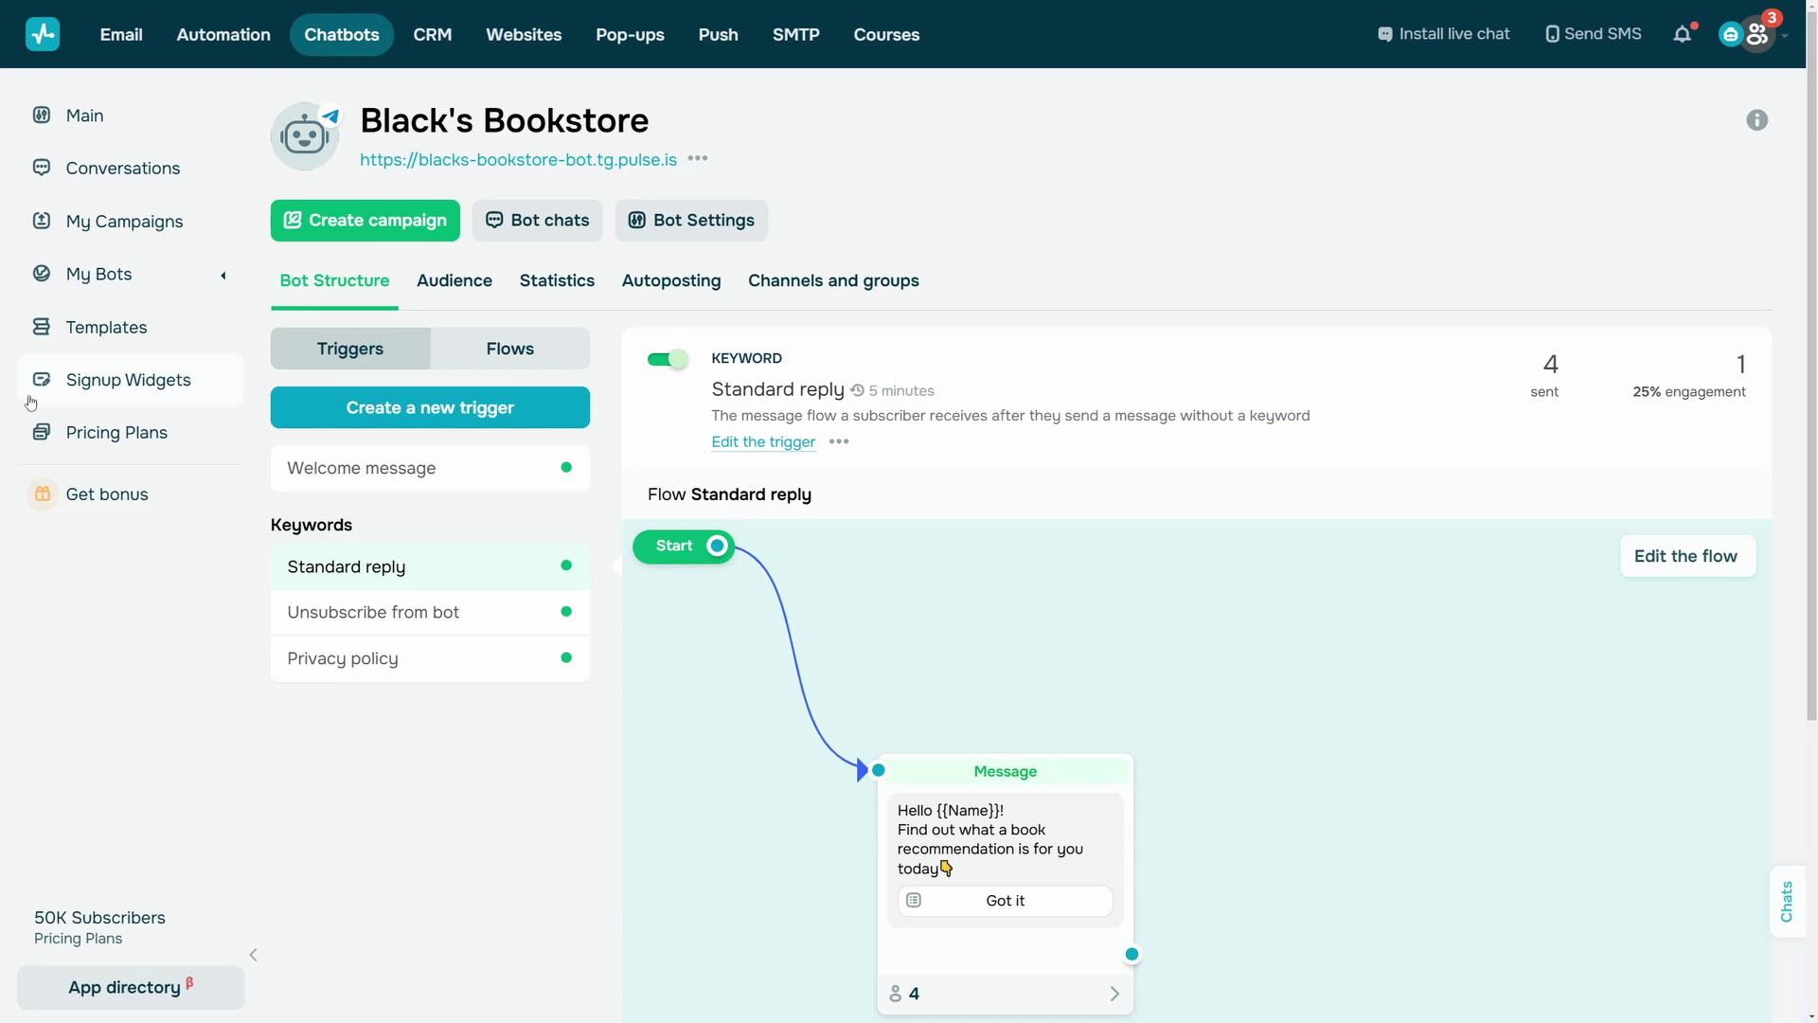
- Create a Floating signup widget with the Telegram subscription set to Black's Bookstore, and save it to get its code
left_click(106, 390)
left_click(1039, 610)
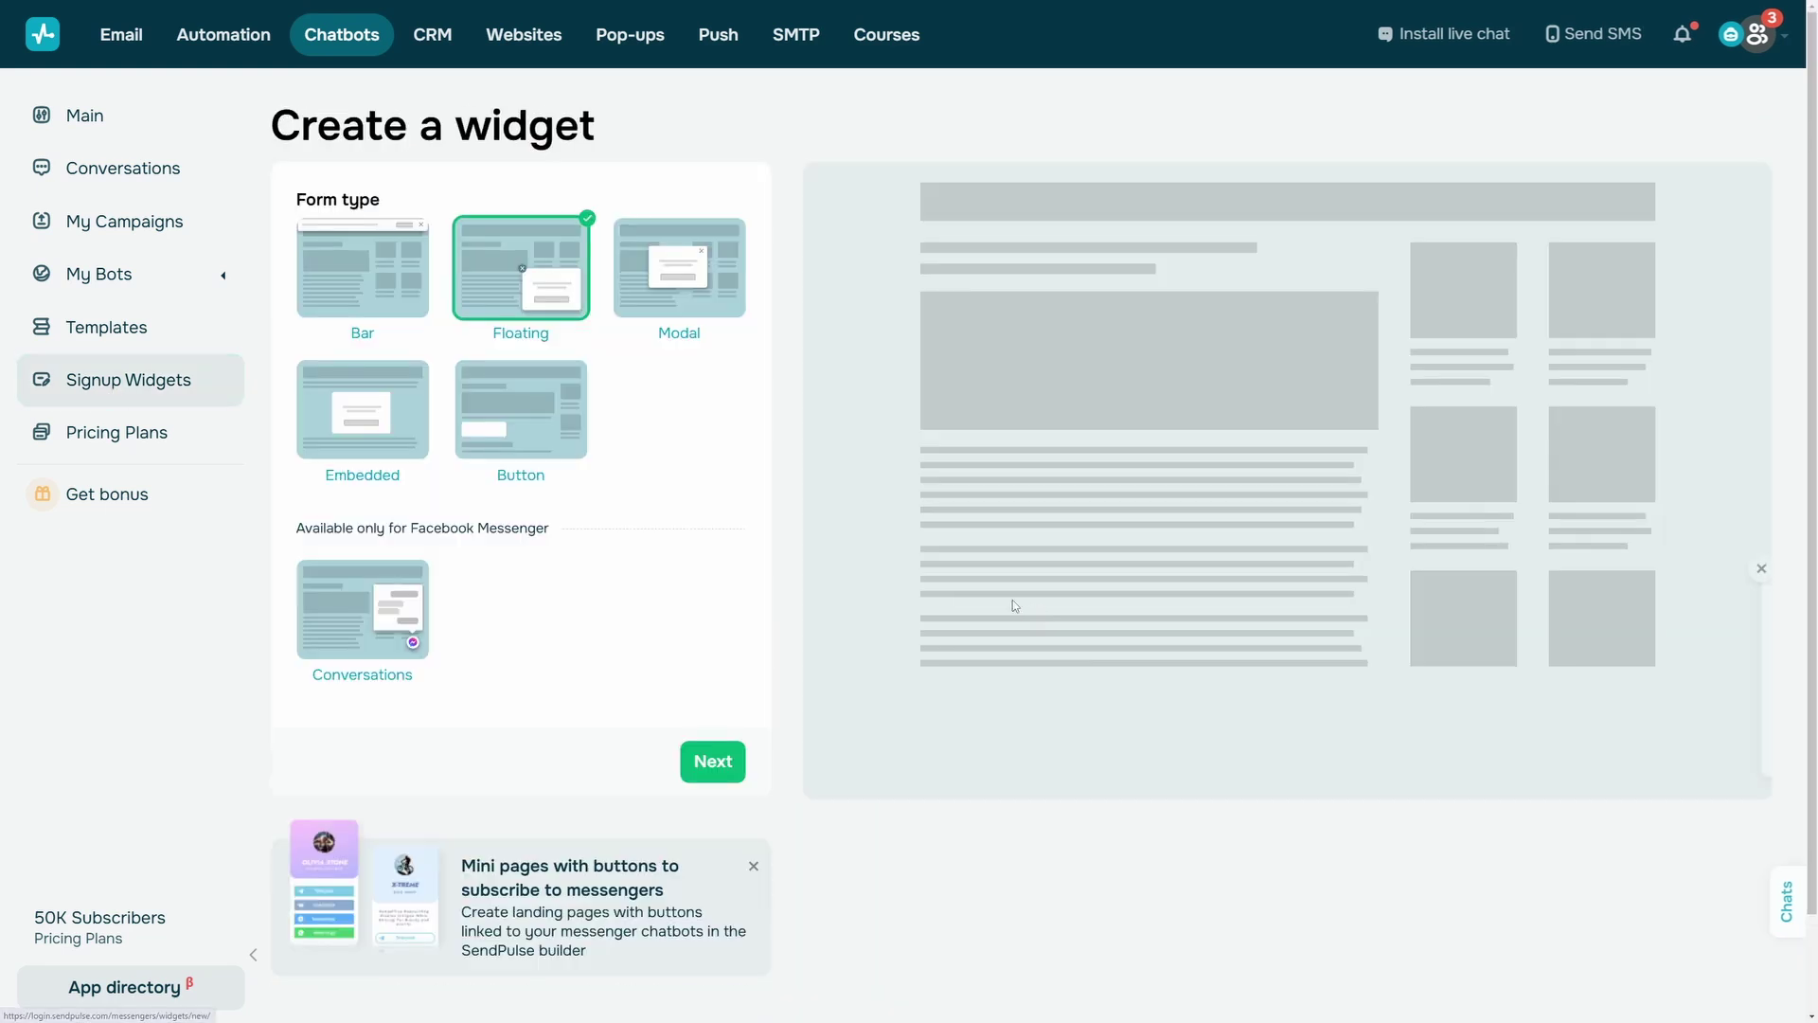
left_click(731, 773)
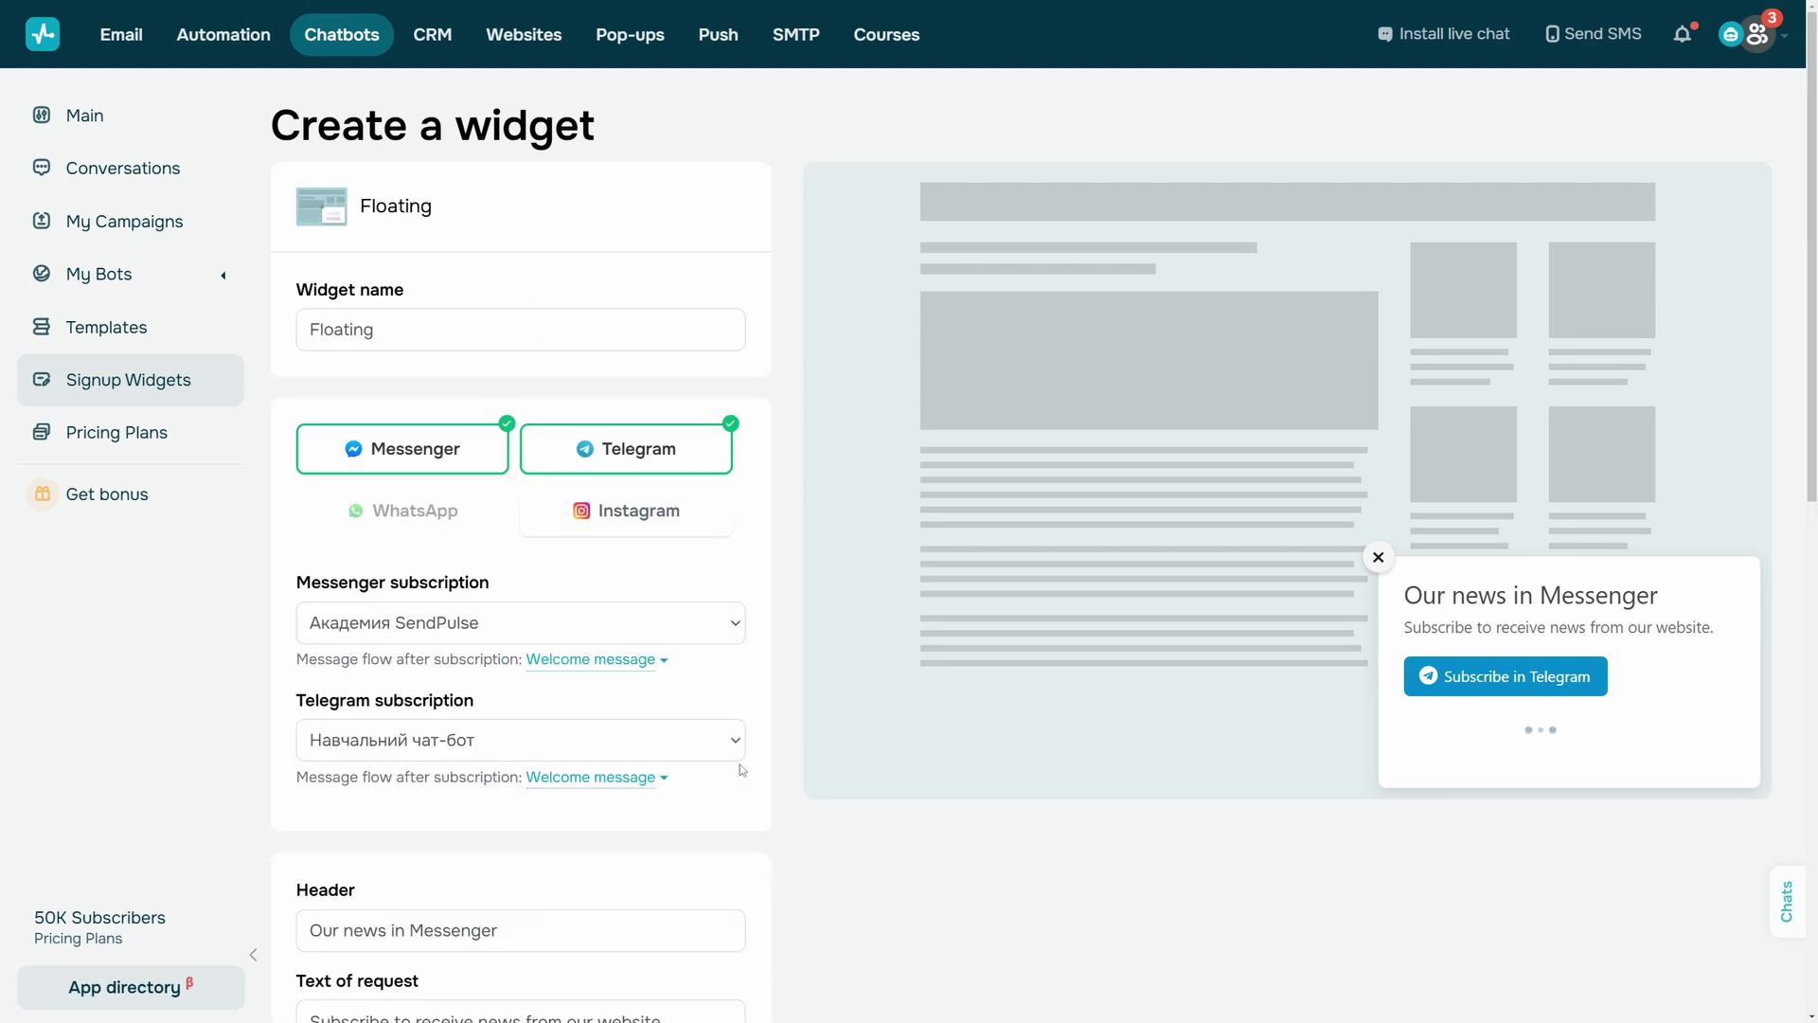
scroll(635, 662, "down", 8)
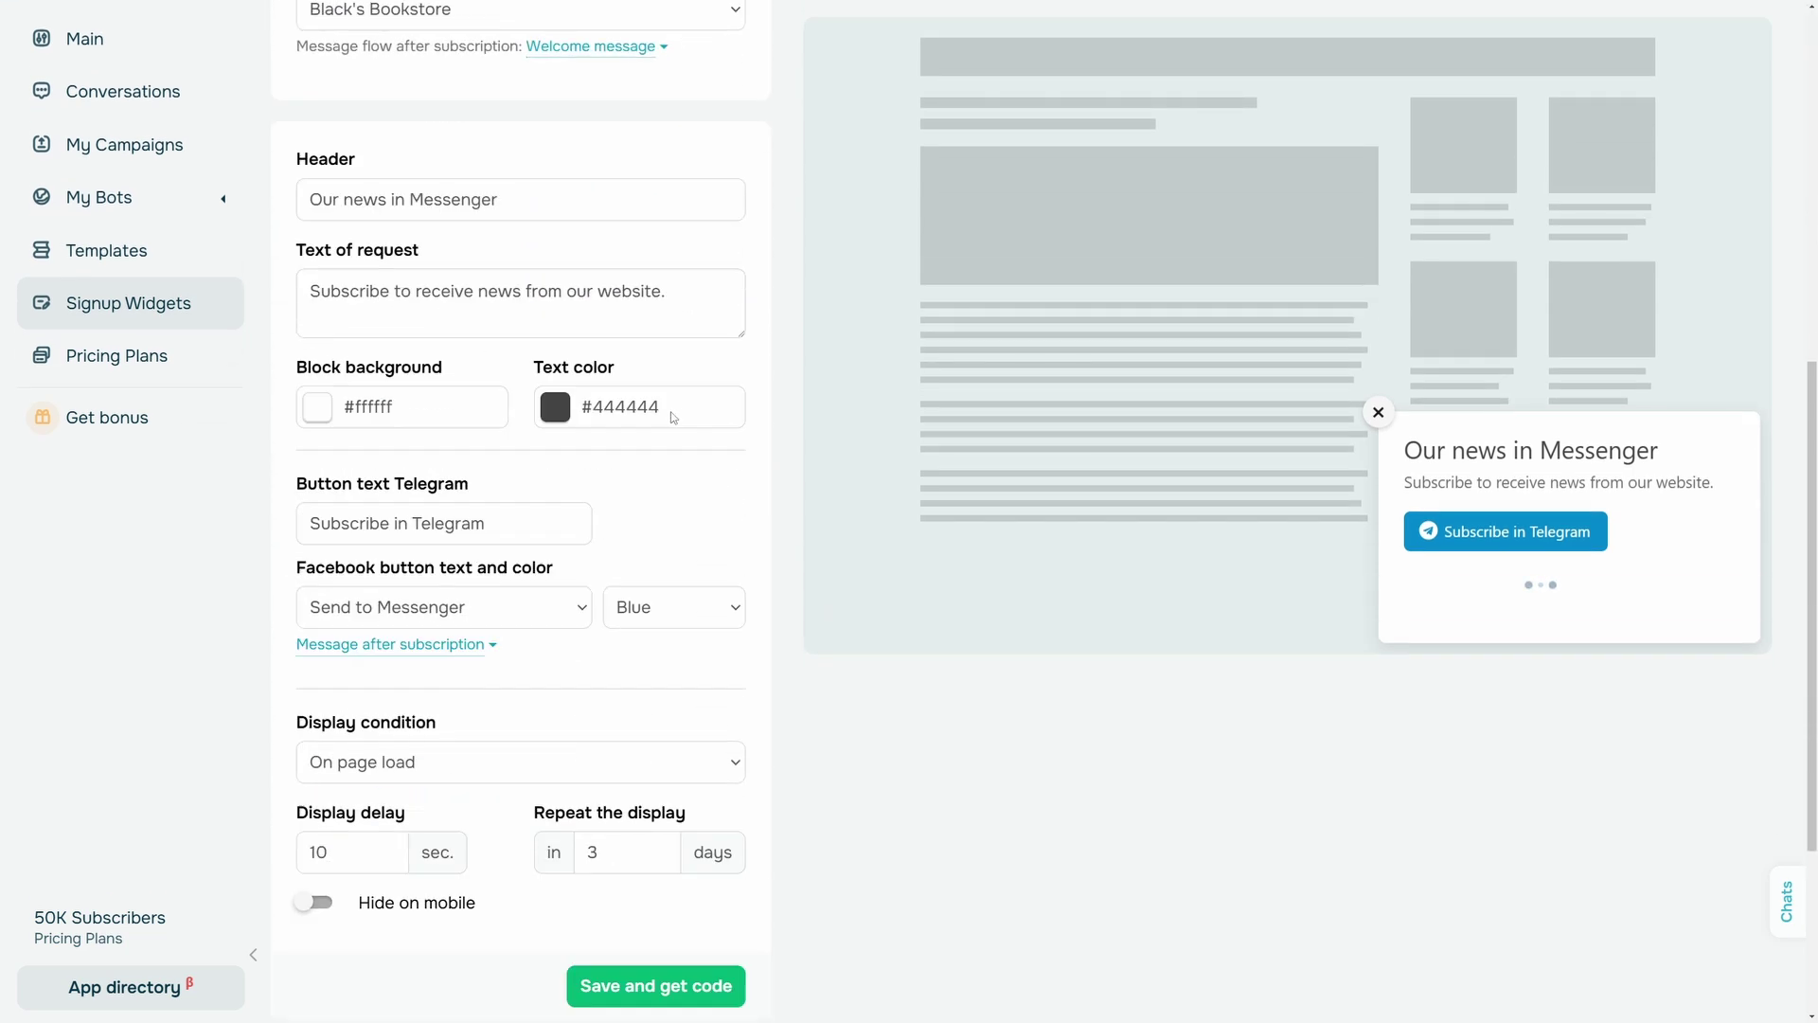
left_click(677, 869)
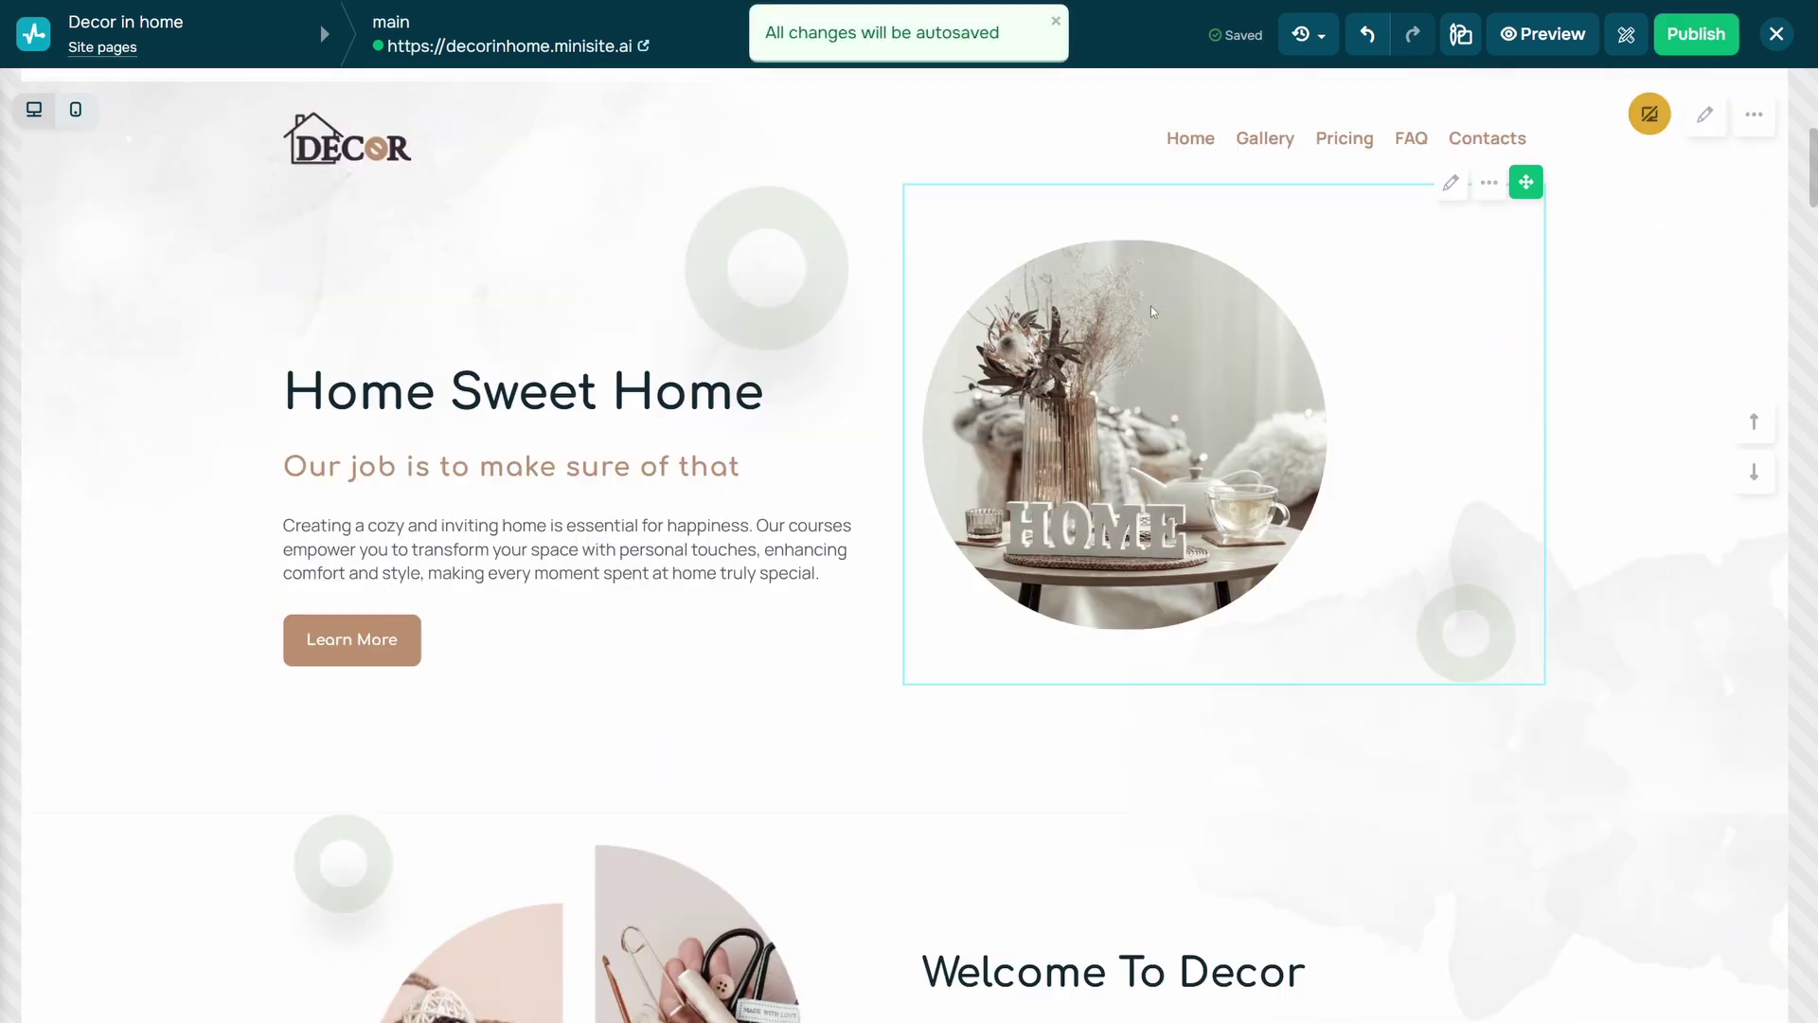
- Add a Chatbots widget to the empty section above "Best of 2025" on the Decor in home site, with Icon appearance
scroll(1151, 310, "down", 15)
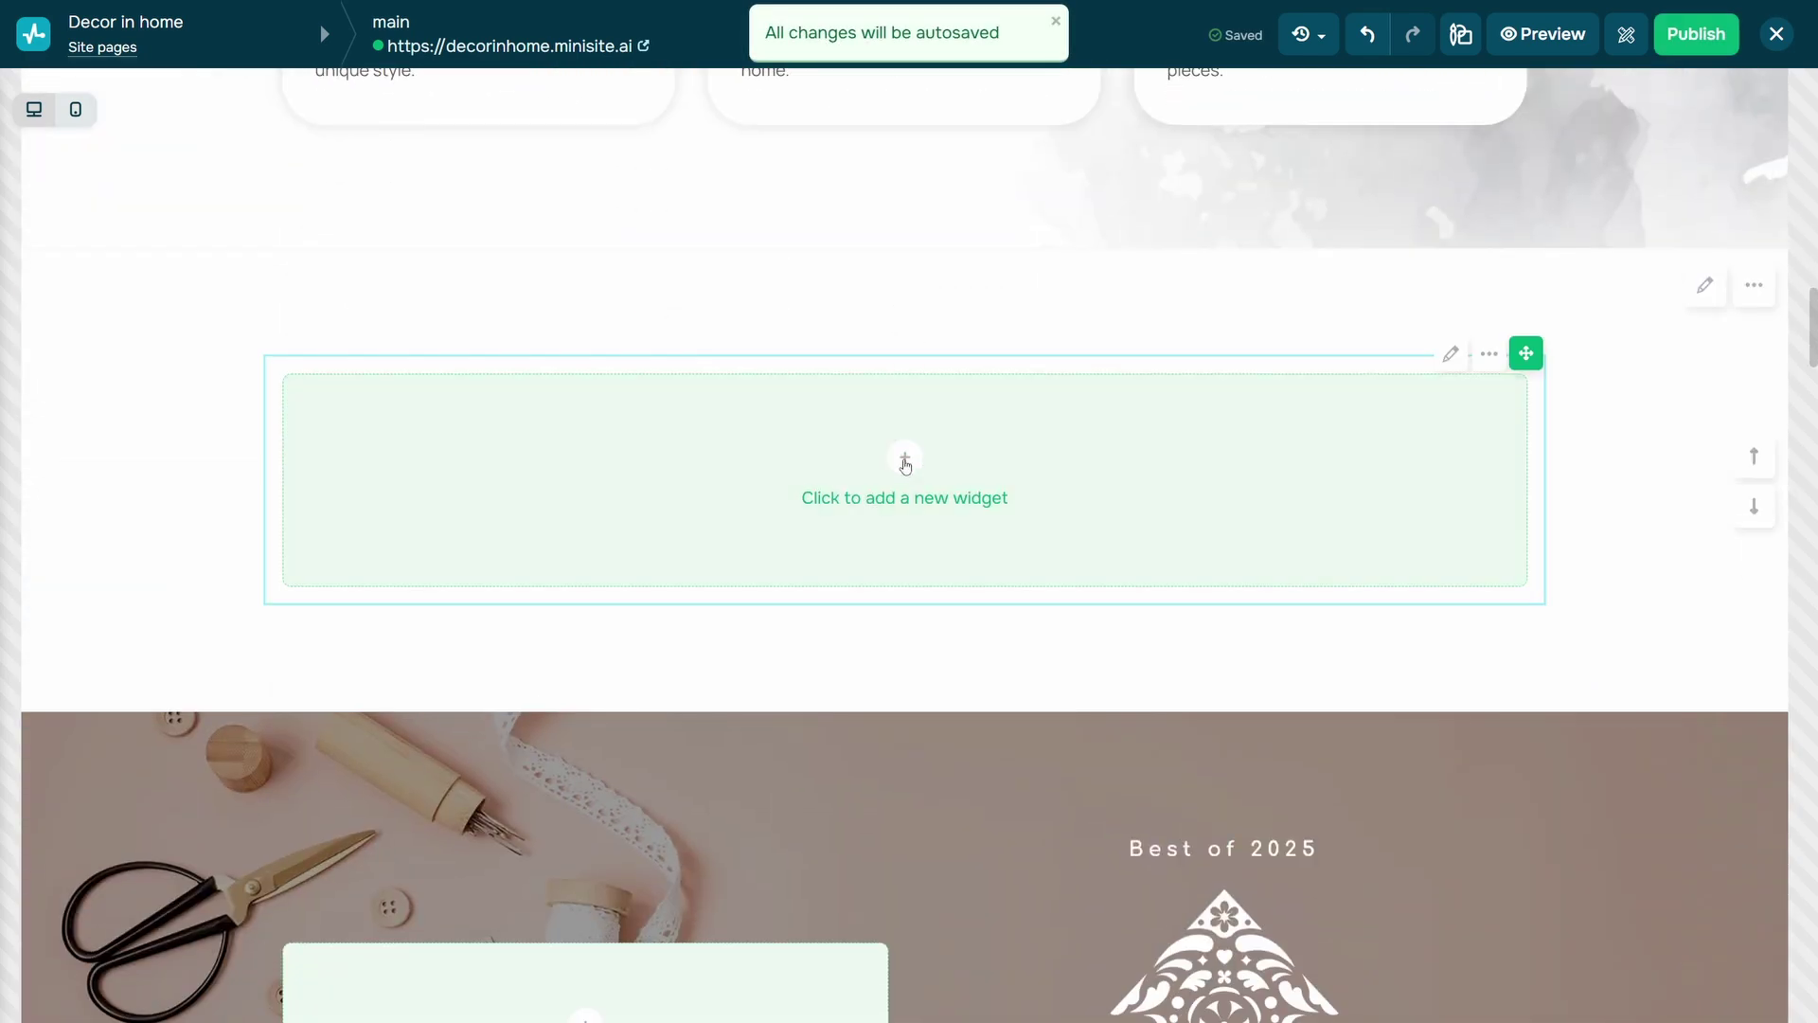
left_click(905, 461)
left_click(829, 611)
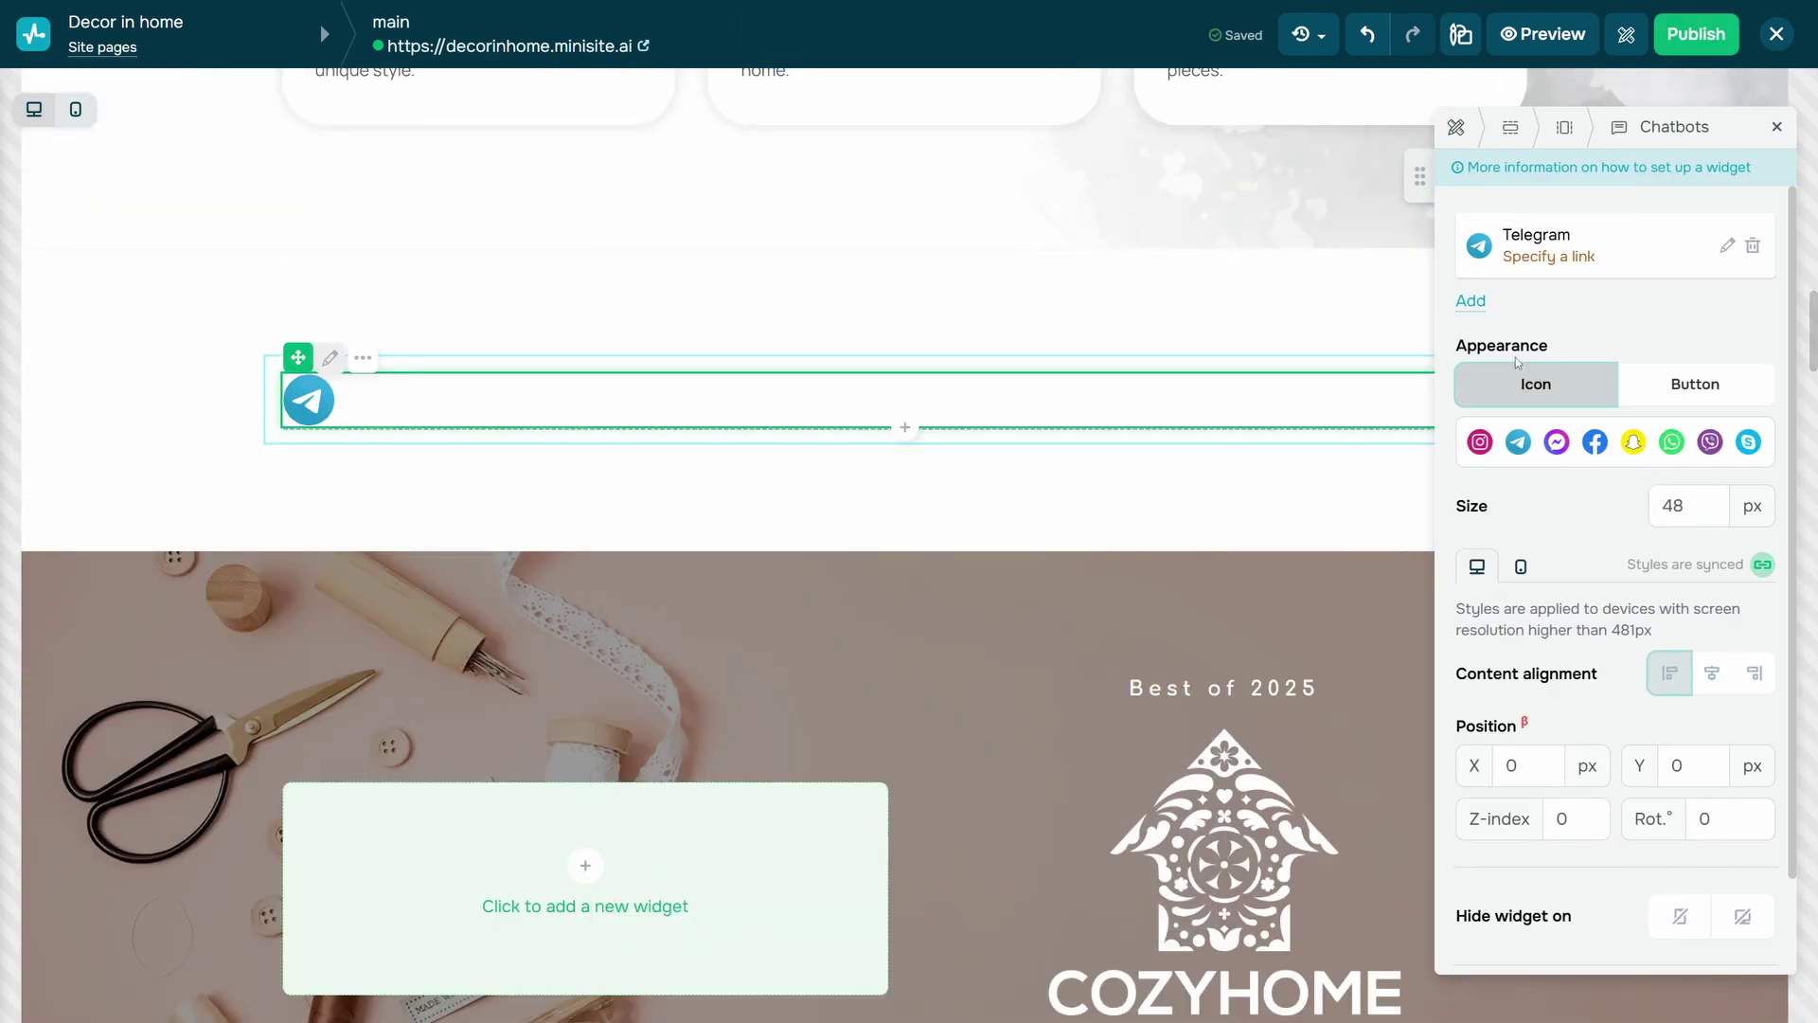
left_click(1693, 384)
left_click(1501, 391)
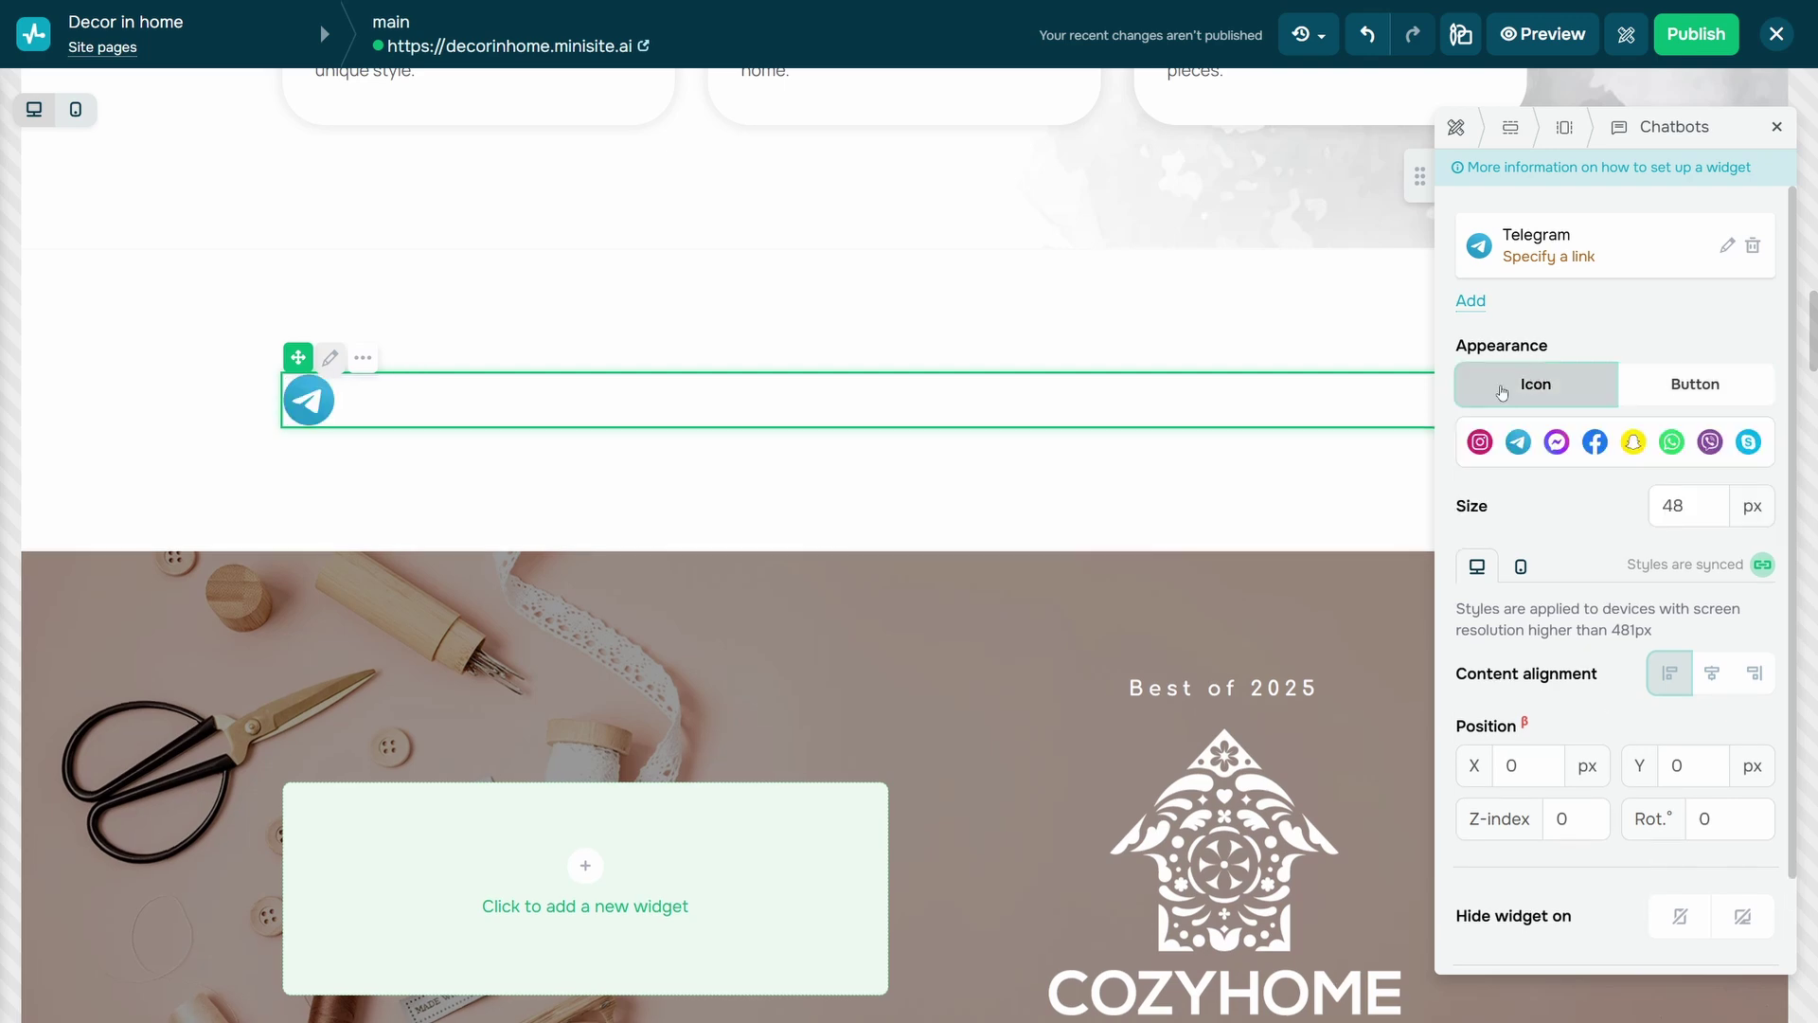
- Paste the Blacks_Bookstore_bot t.me address as the link of the widget's Telegram entry and save the chatbot settings
left_click(1726, 247)
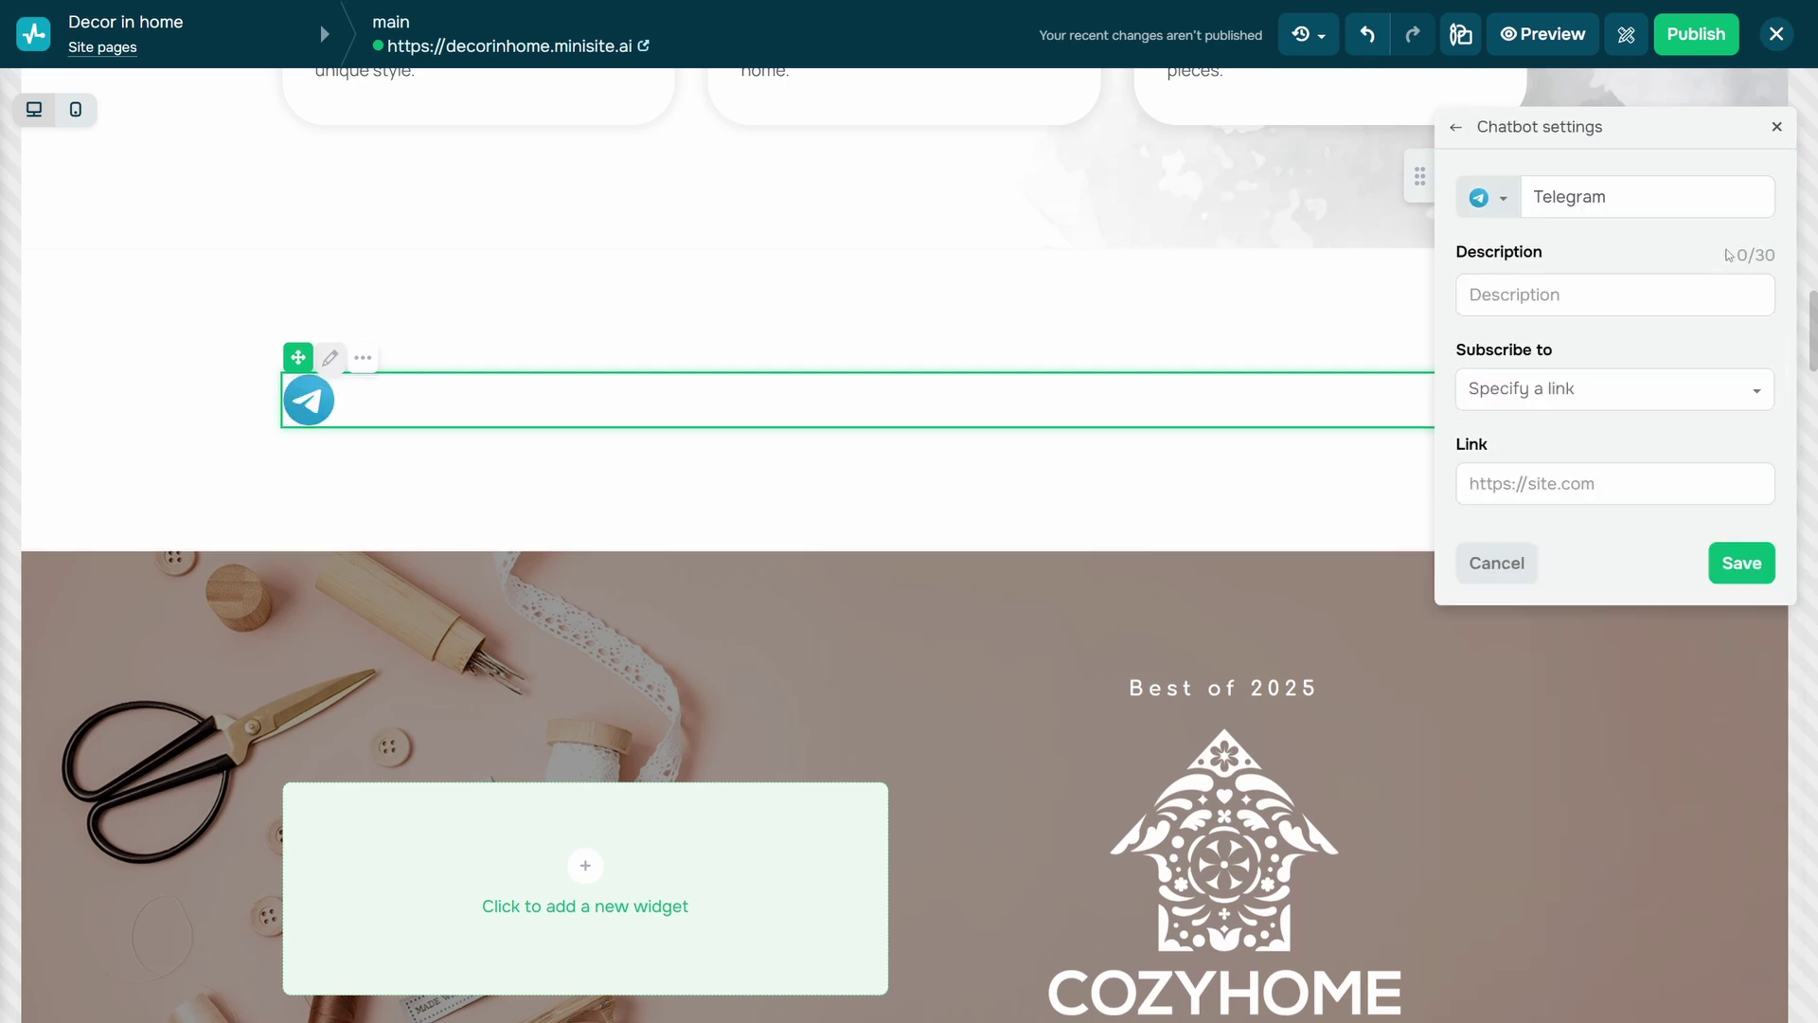
left_click(1570, 296)
left_click(1539, 482)
key("ctrl+v")
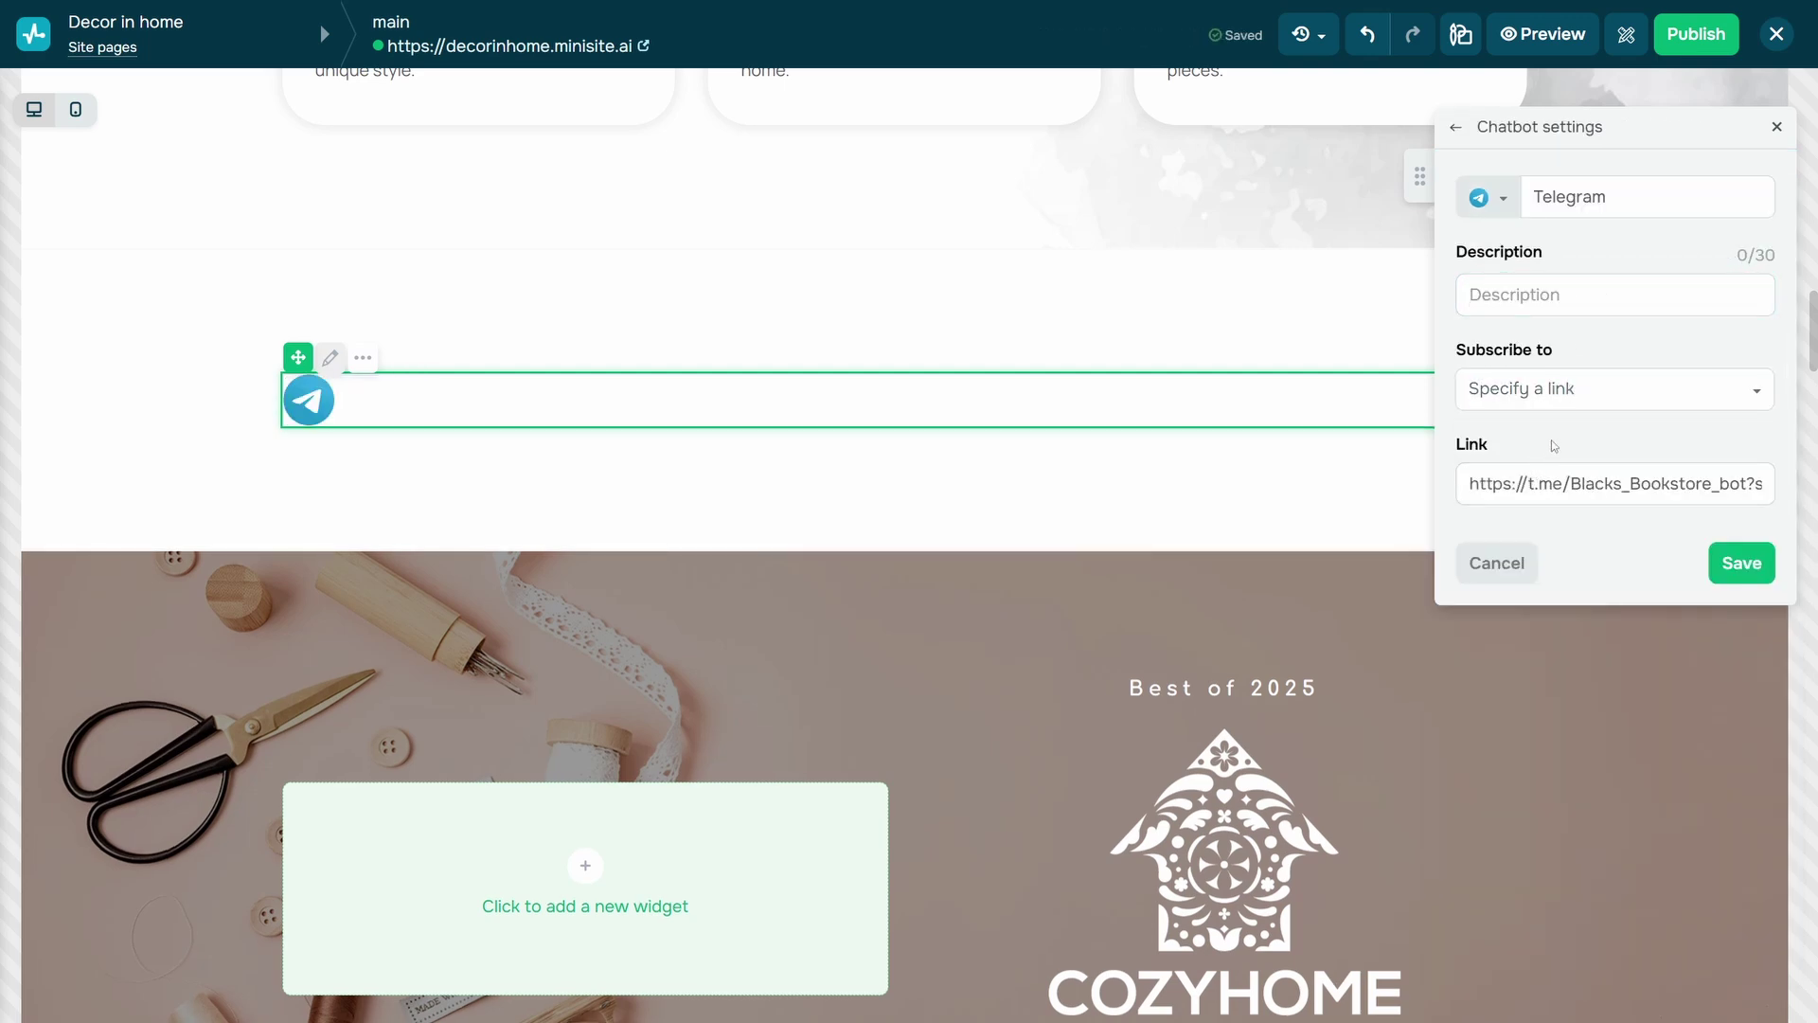
left_click(1749, 565)
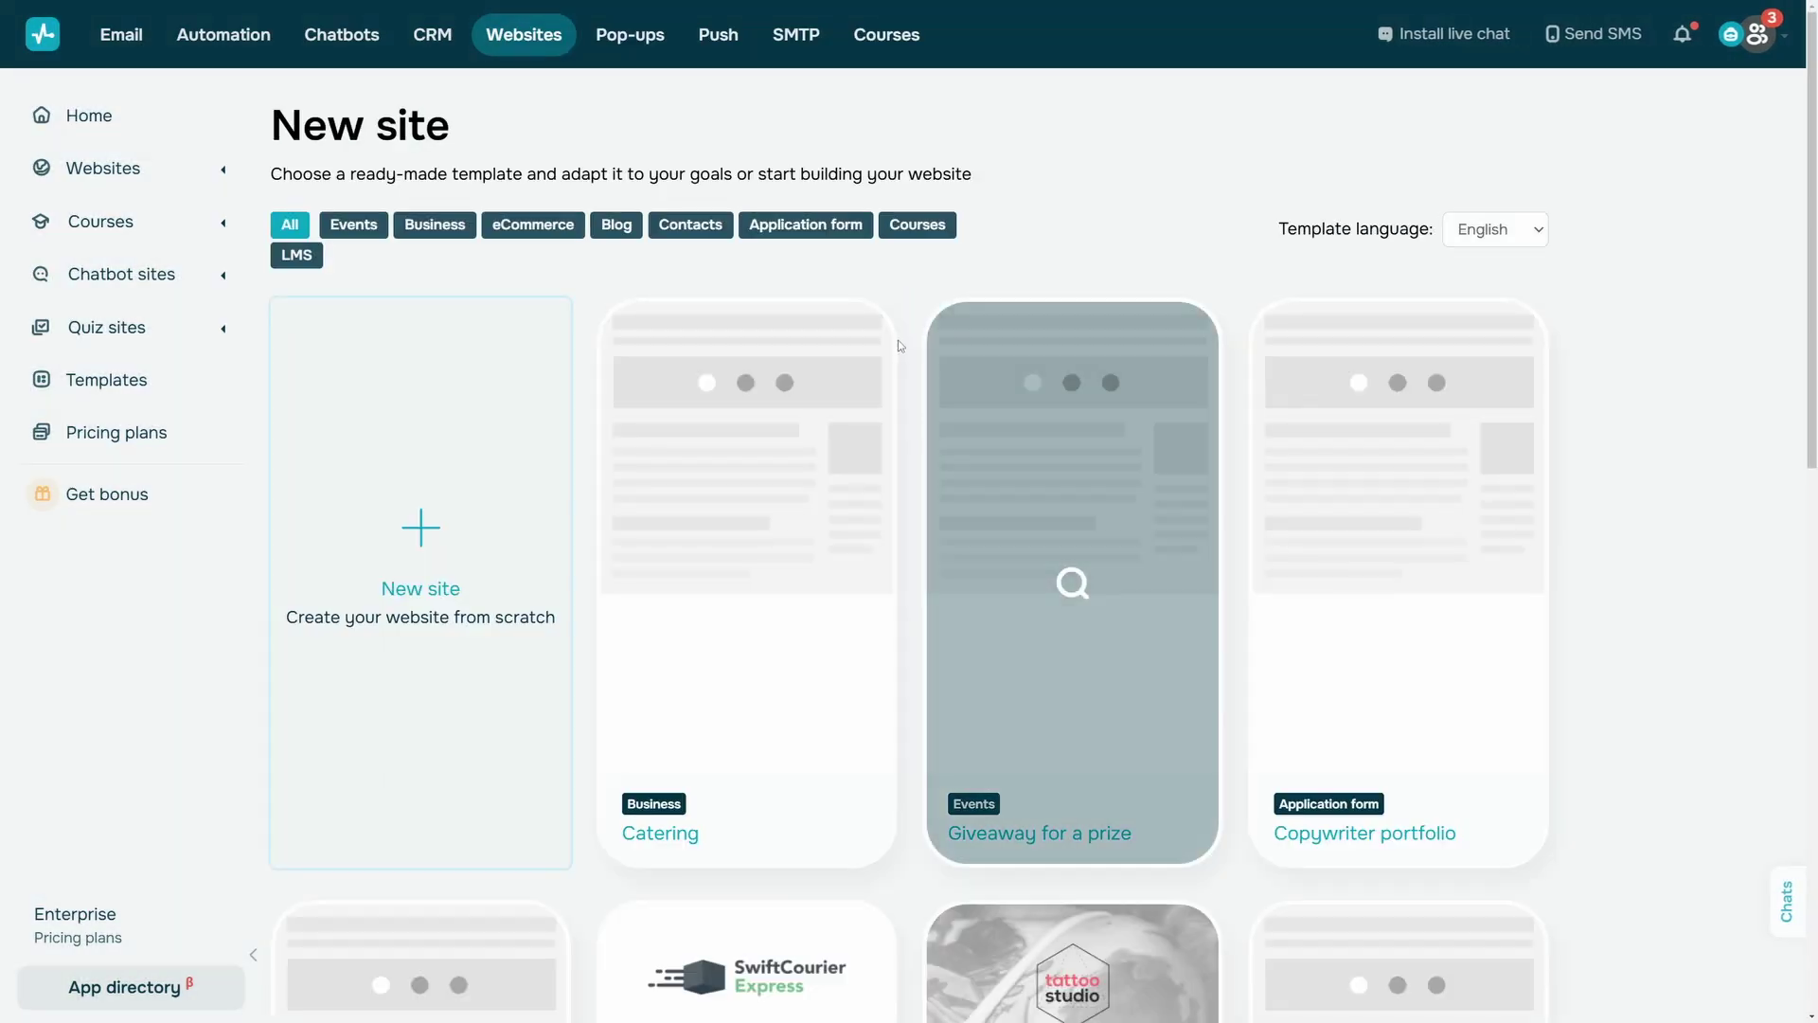
- Create a new site from the Catering template
left_click(841, 597)
left_click(1268, 674)
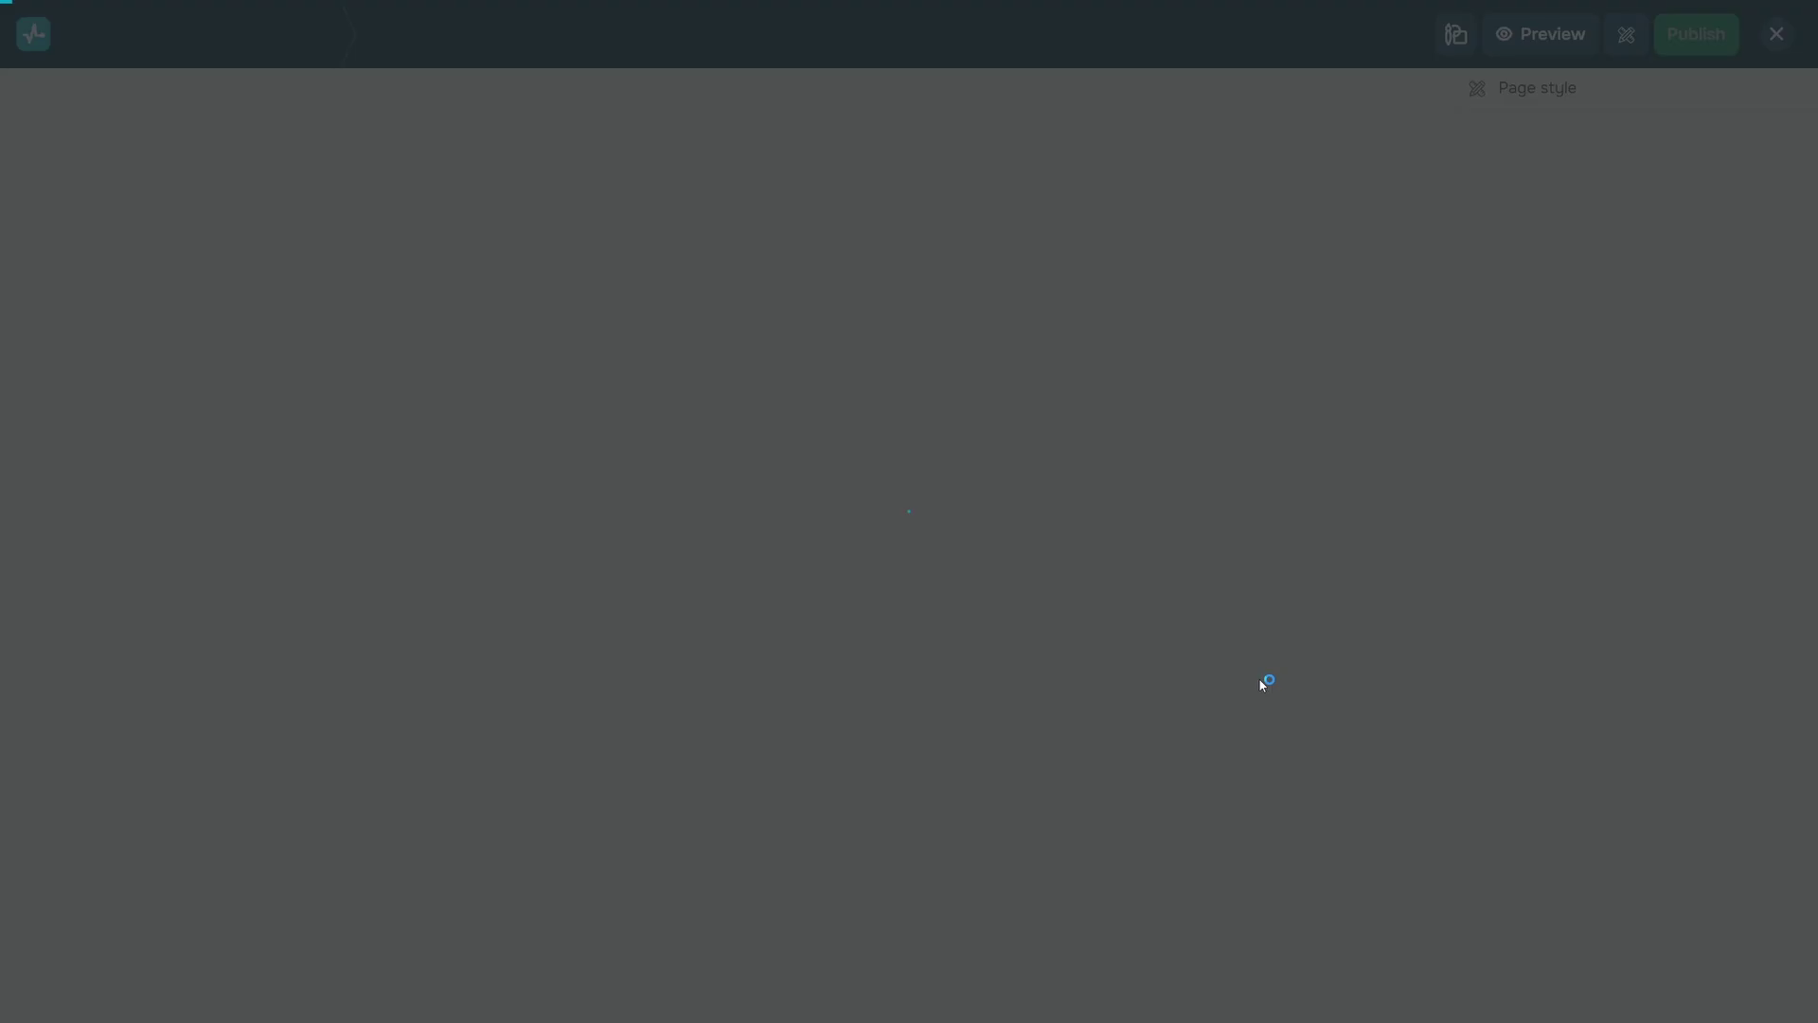
- Add a Chatbots block below the Special orders section and open its Telegram button's name for editing
scroll(912, 601, "down", 15)
scroll(912, 601, "down", 5)
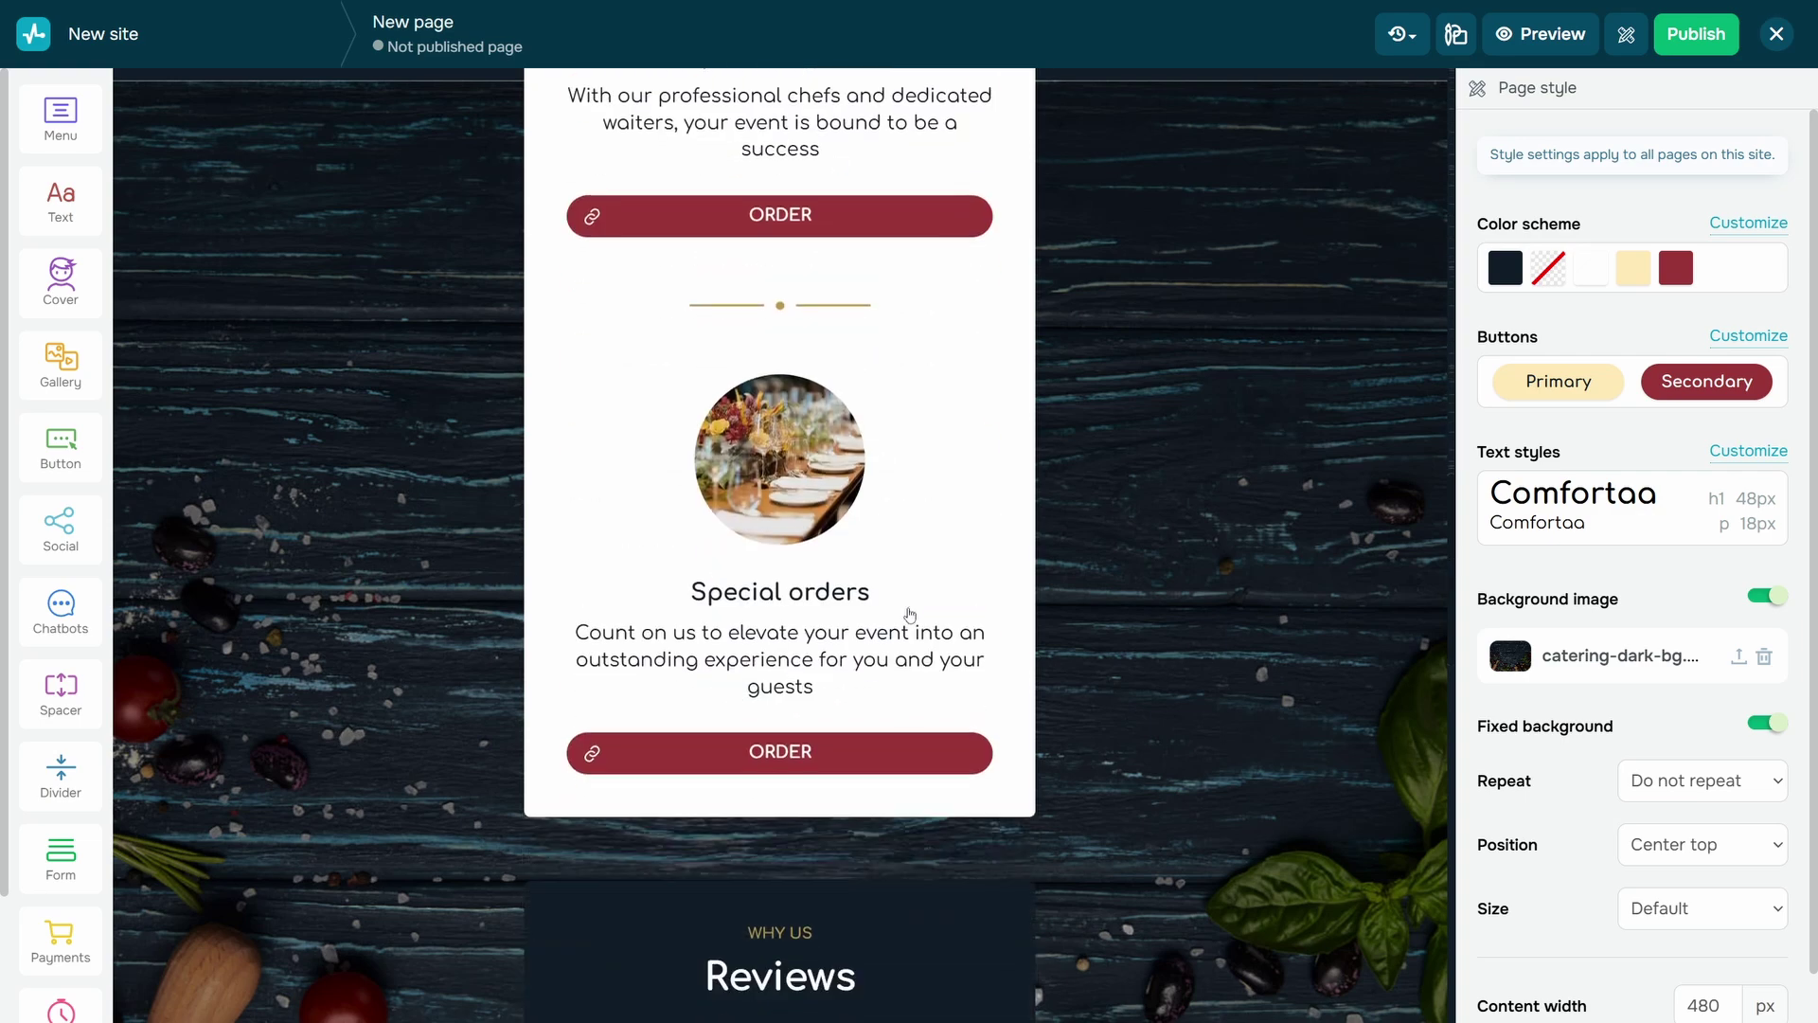
left_click_drag(61, 606, 798, 694)
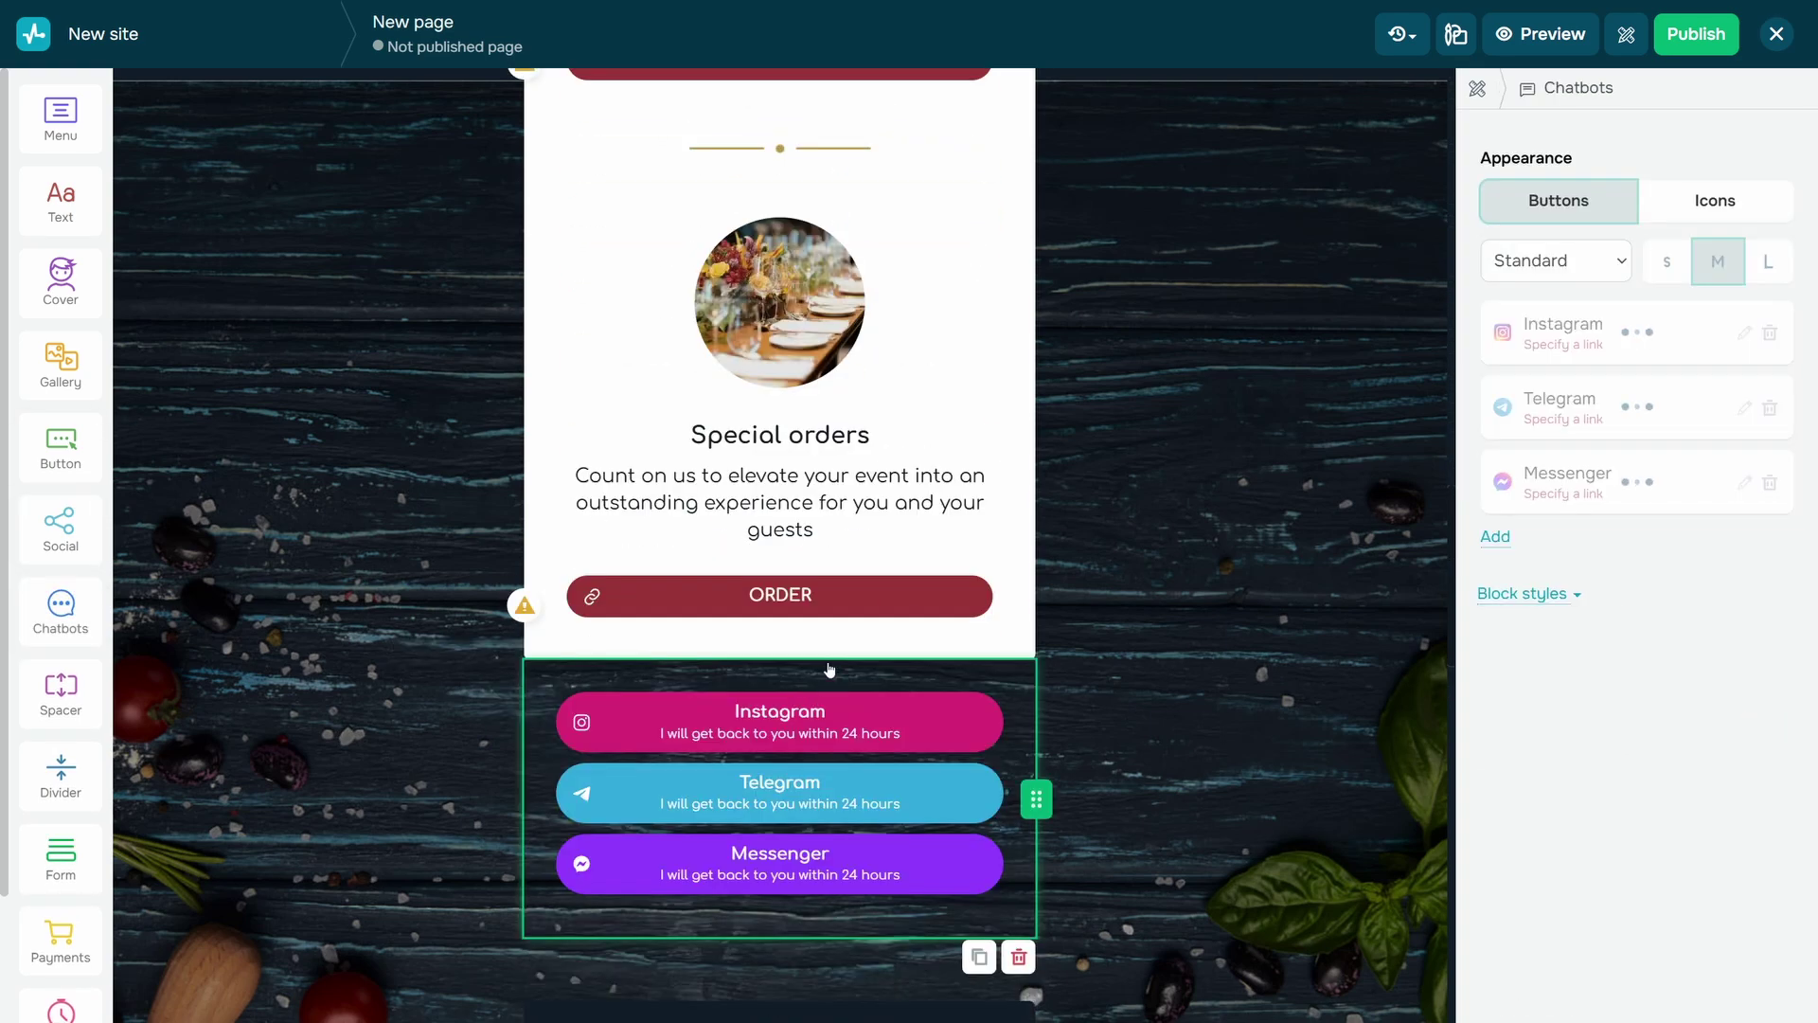
scroll(830, 670, "down", 3)
left_click(1718, 410)
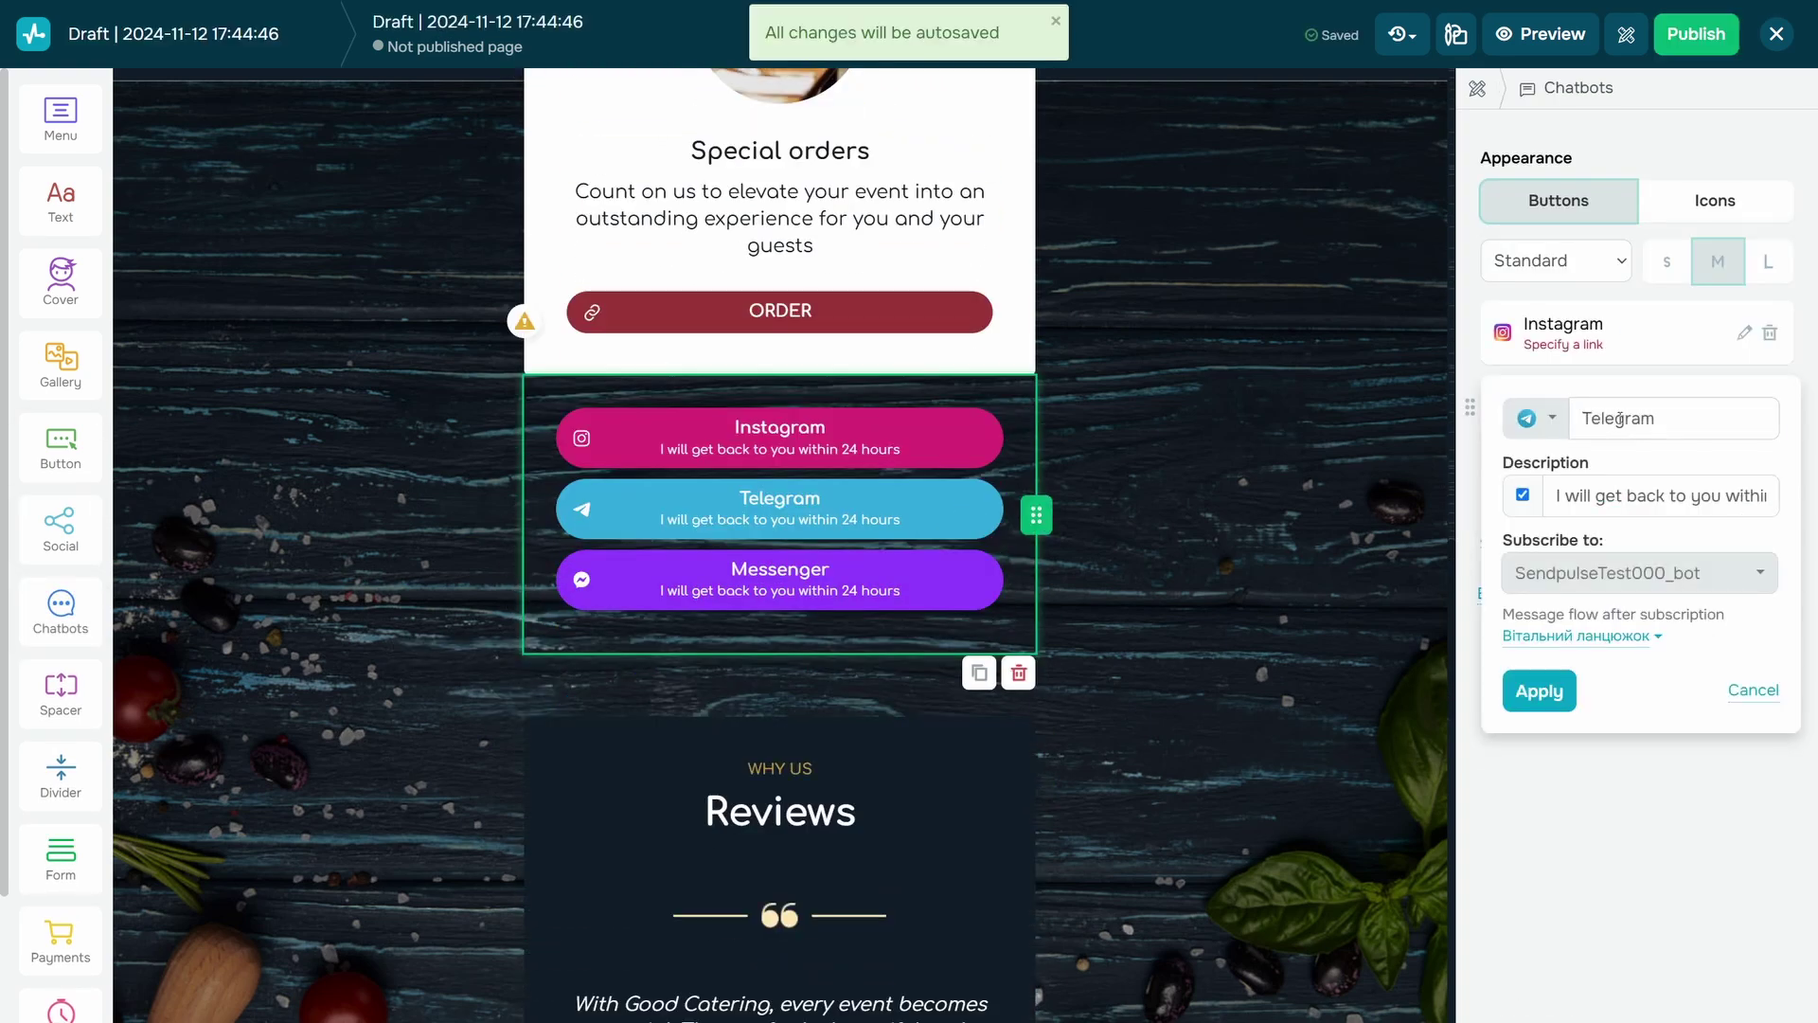
left_click(1668, 418)
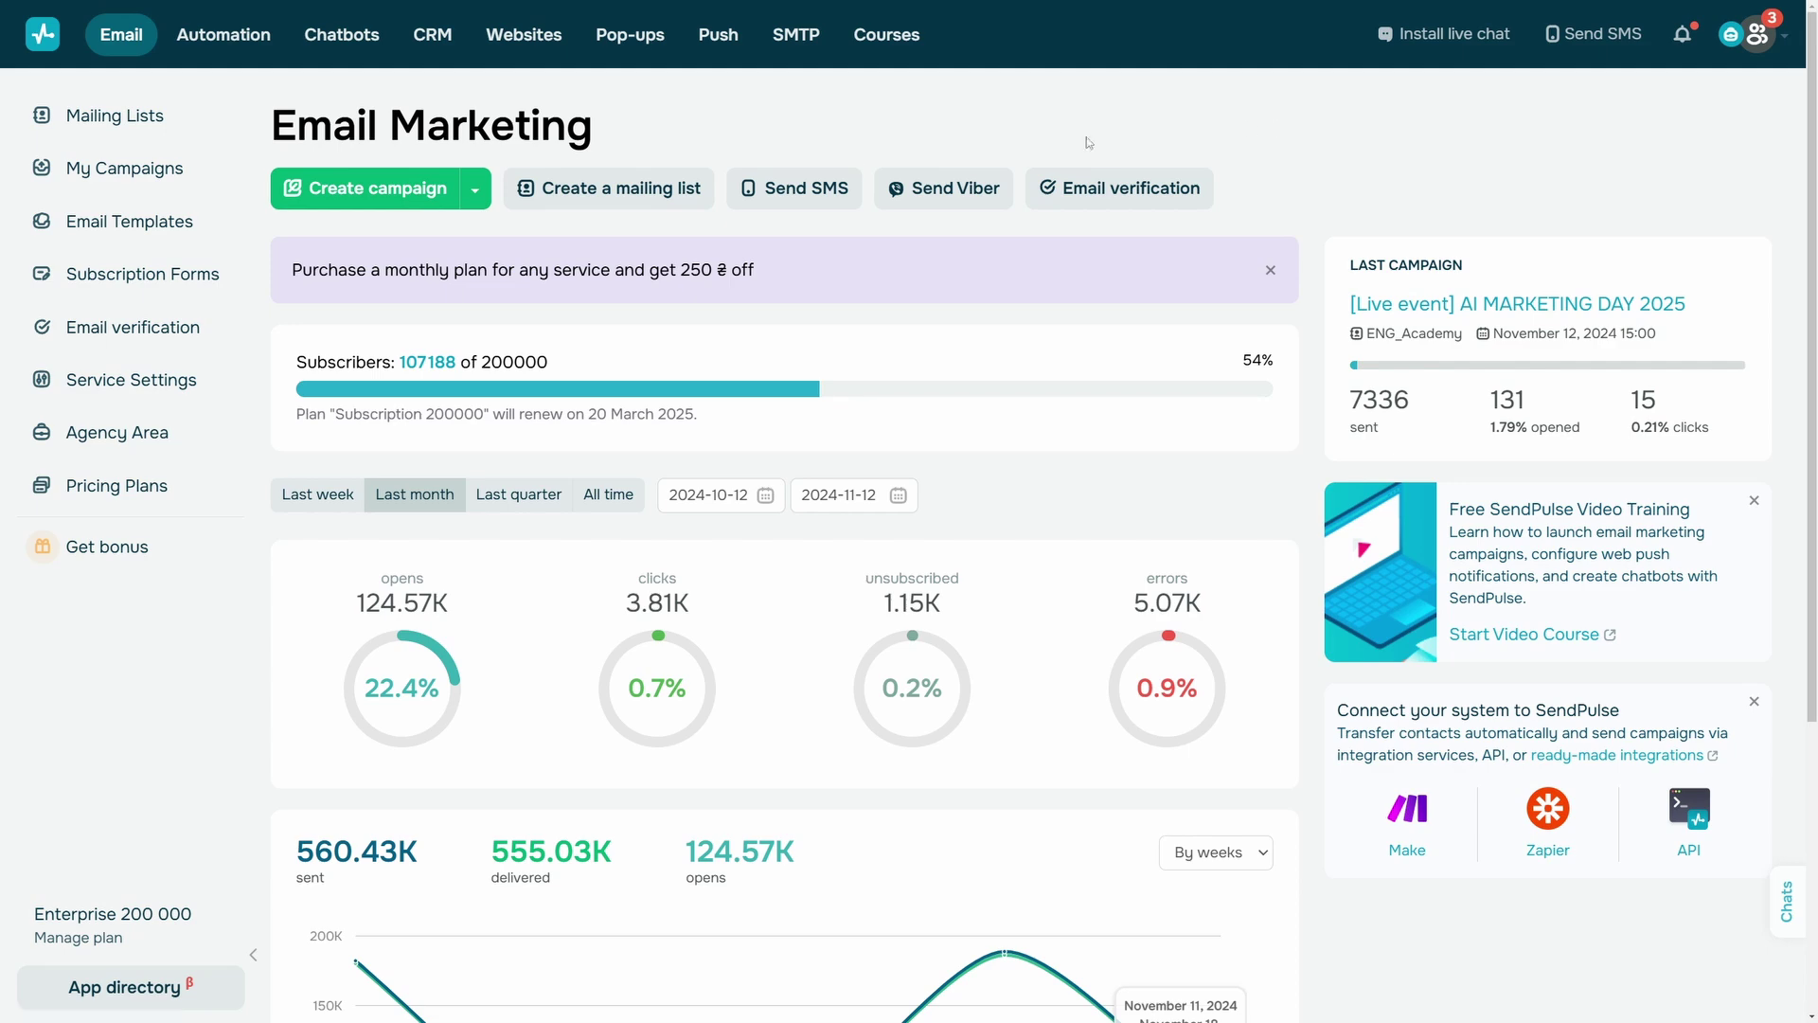
- Start a new email subscription form
left_click(214, 268)
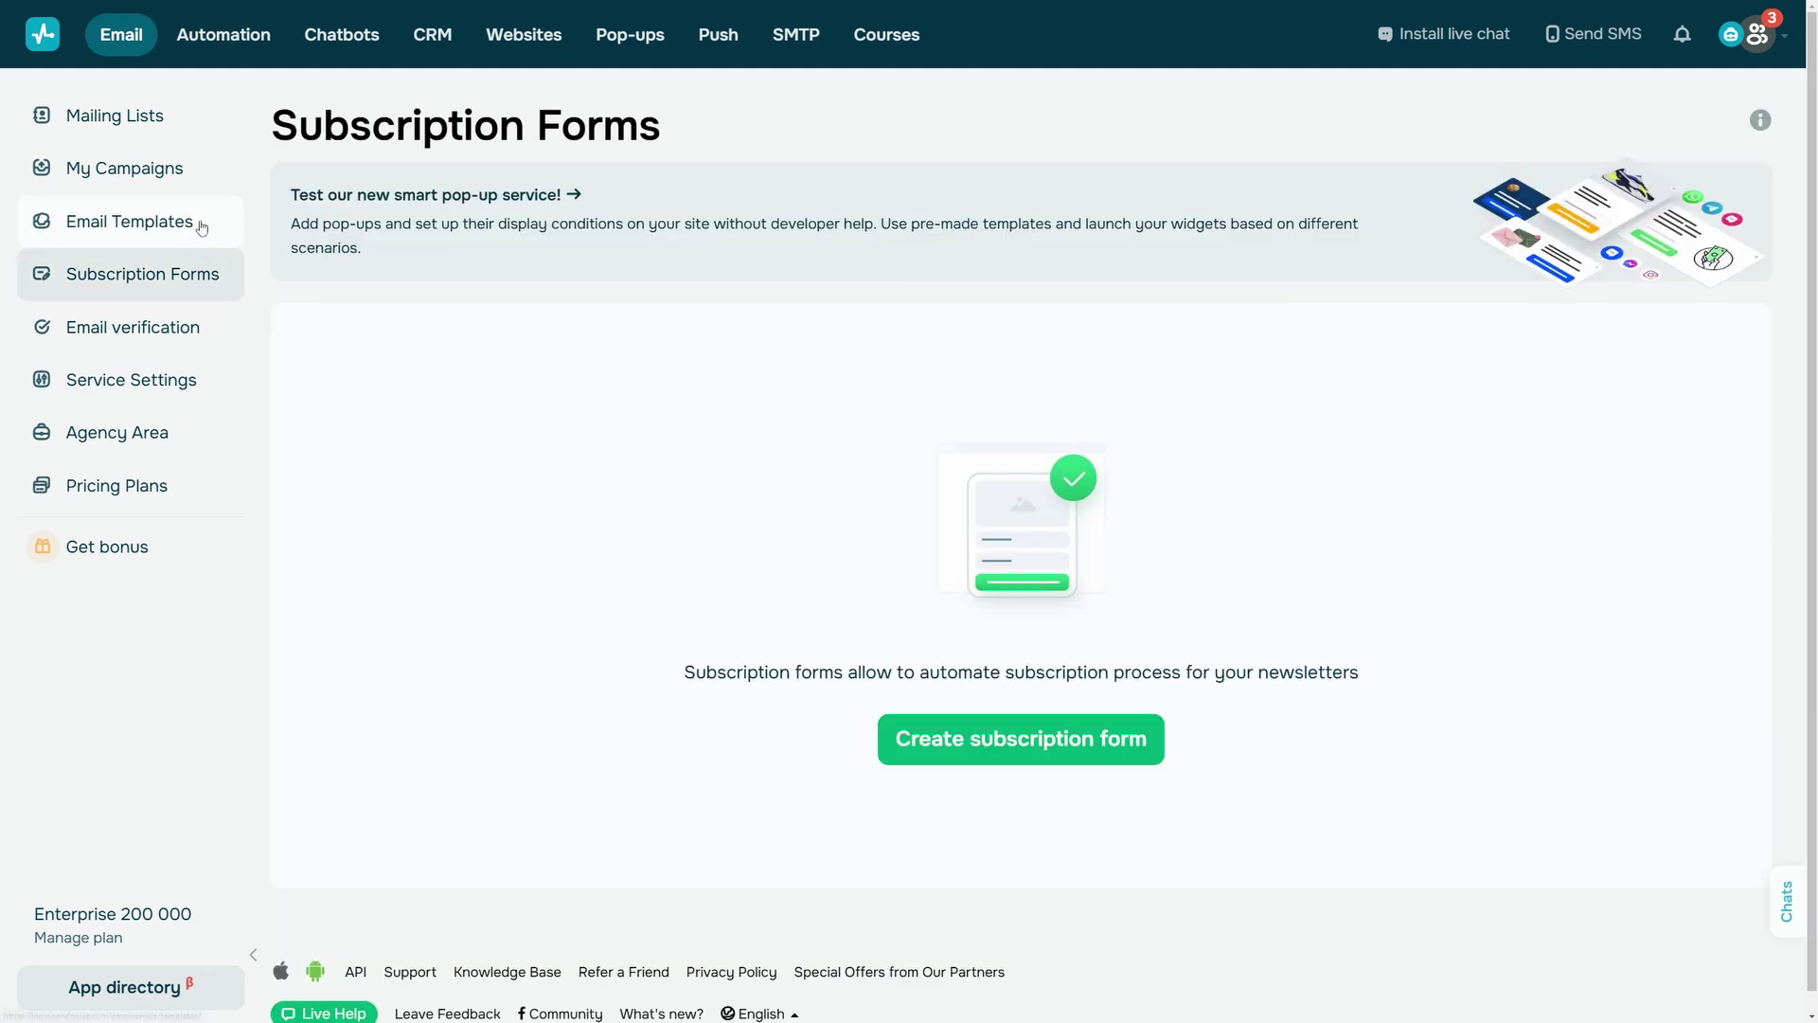
left_click(986, 736)
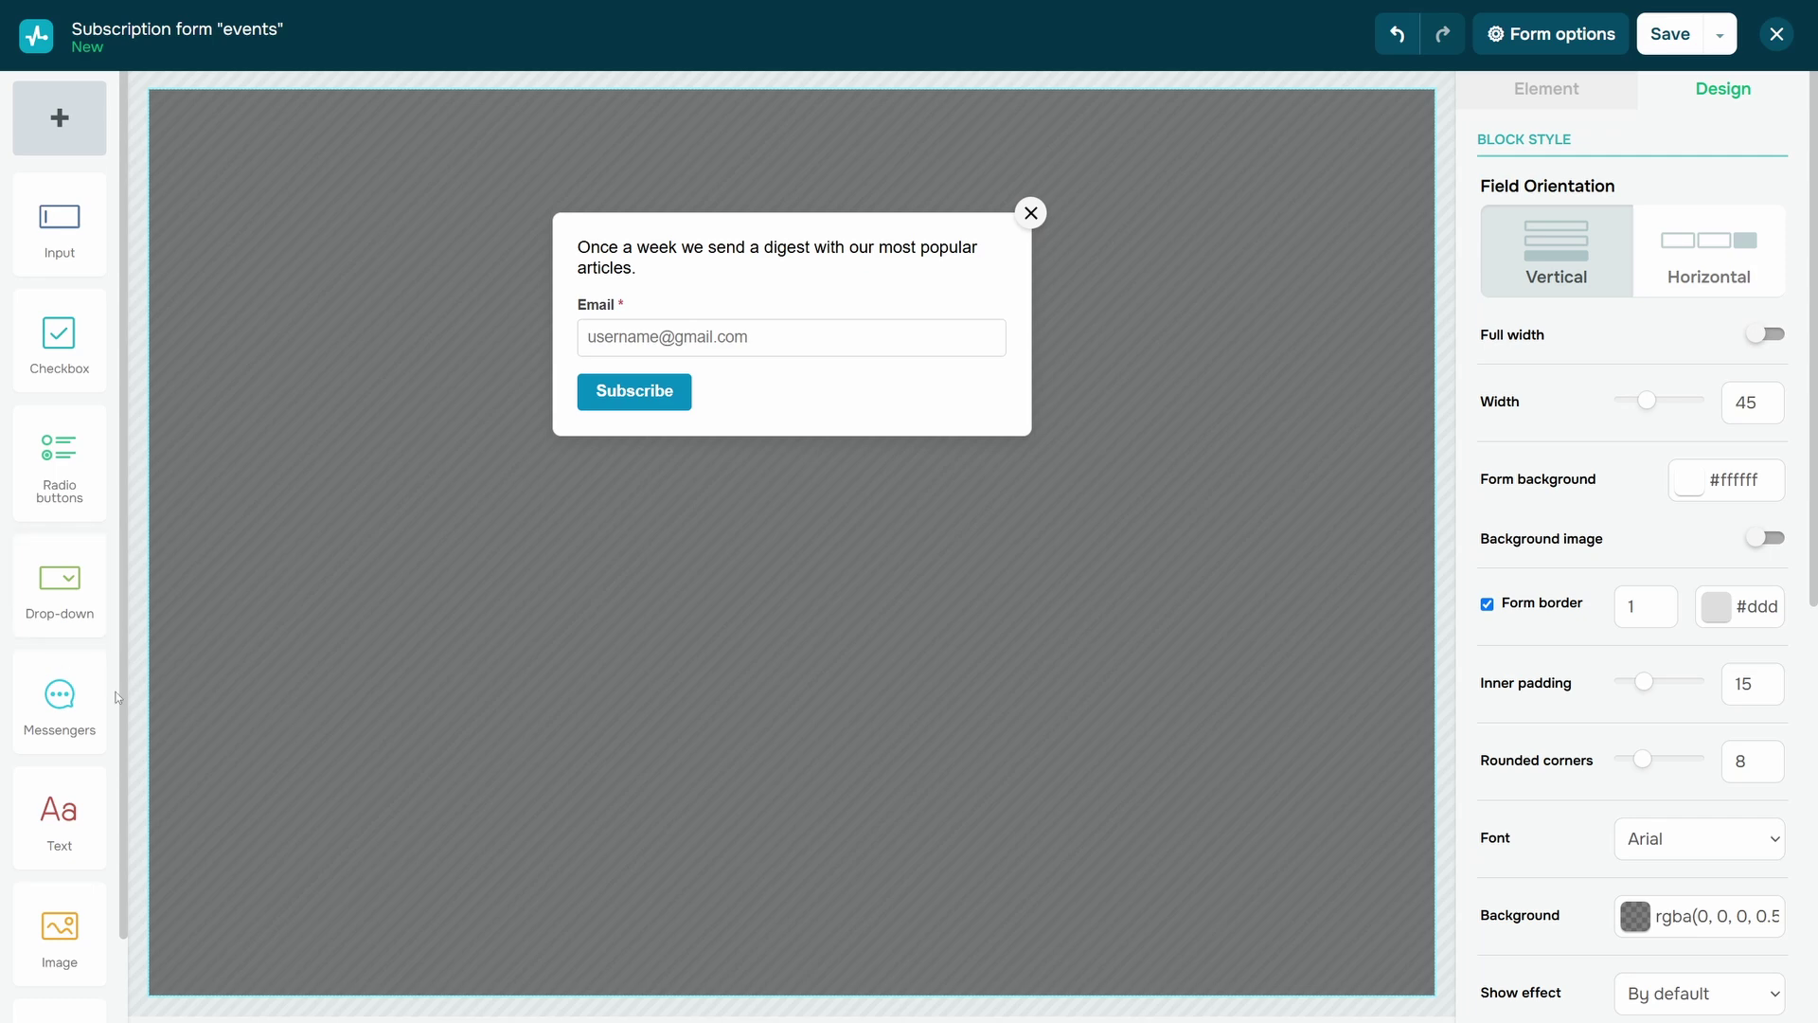
- Add a Messengers element above the form's Subscribe button and choose the messenger for an additional button
left_click_drag(85, 700, 663, 393)
left_click(1560, 279)
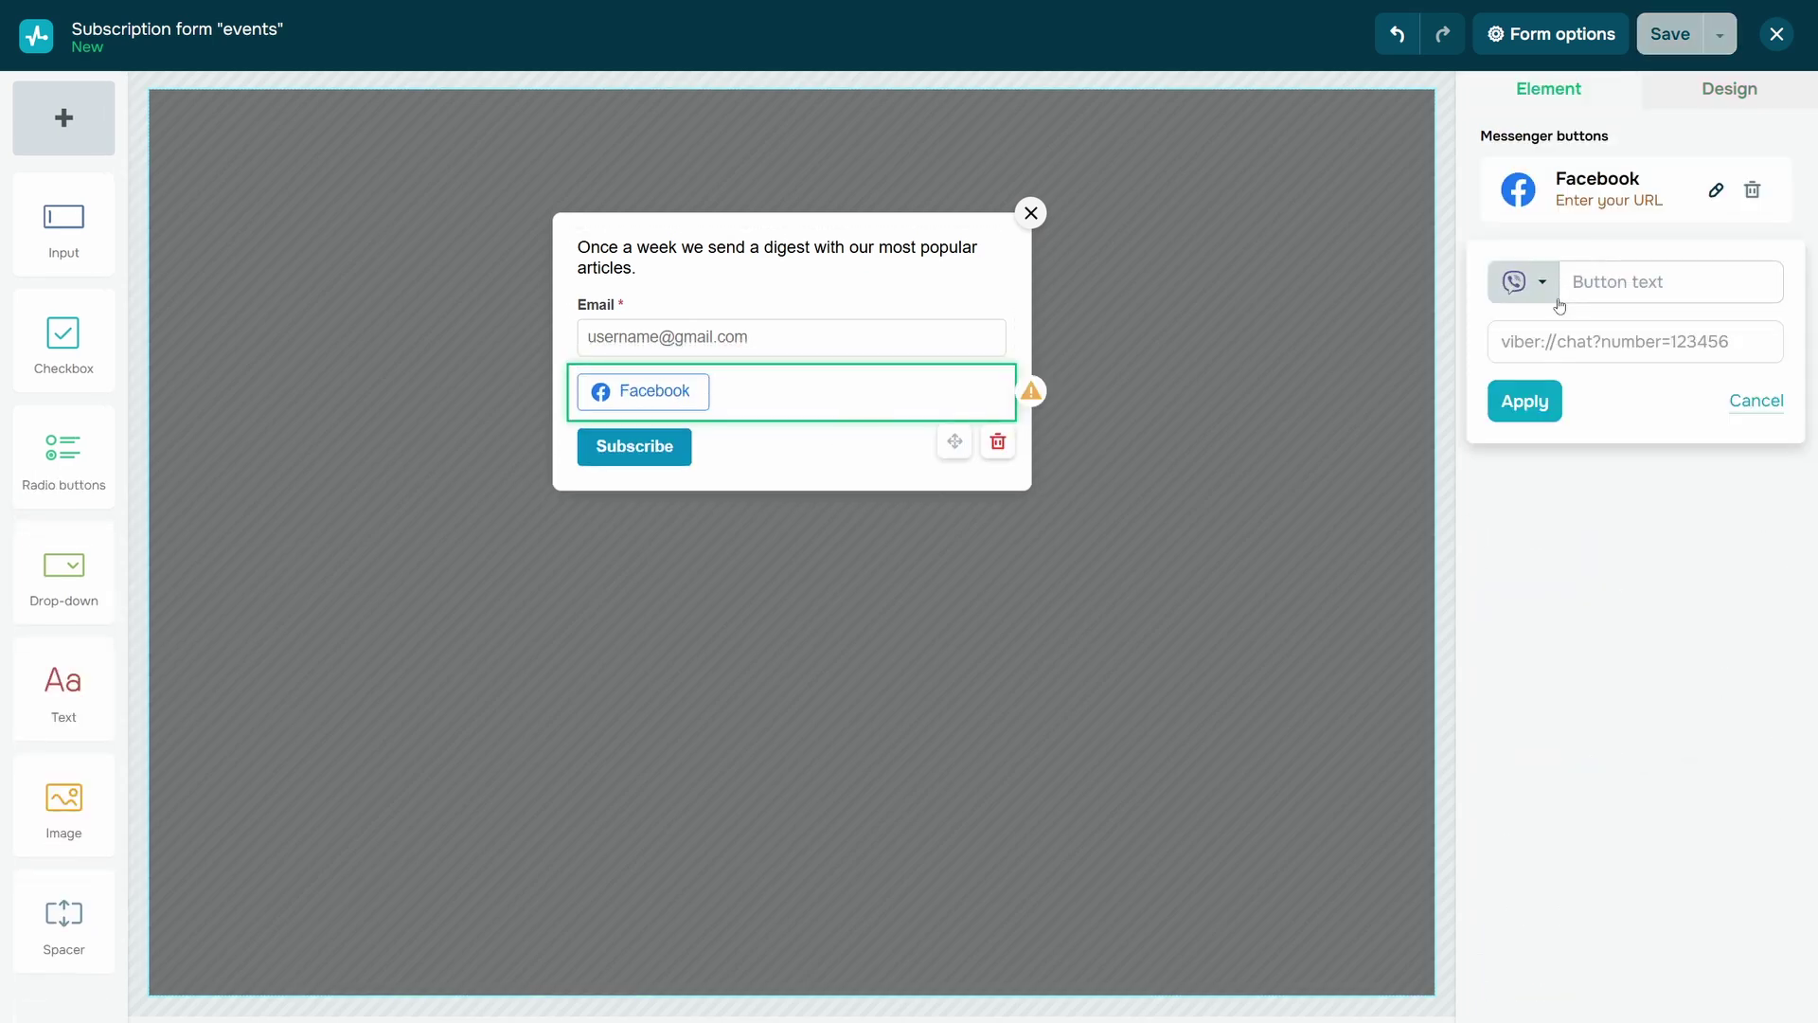
left_click(1525, 282)
left_click(1539, 369)
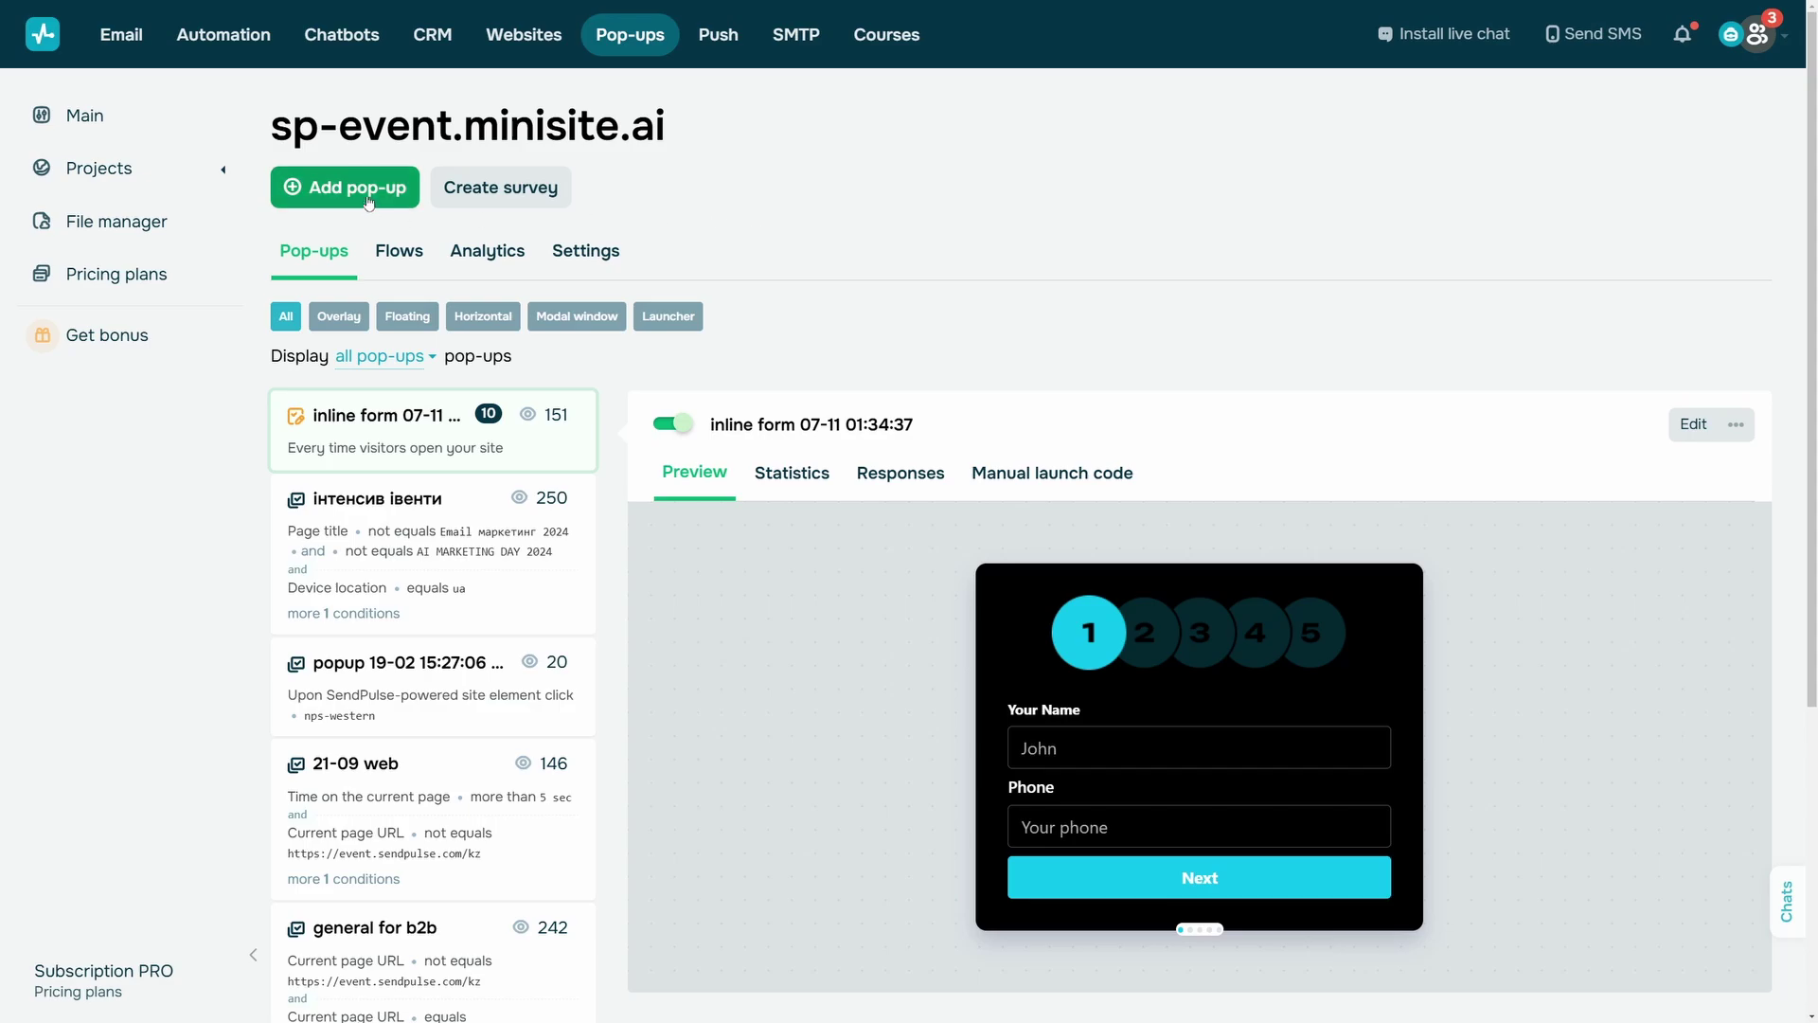
- Add a pop-up to sp-event.minisite.ai from the Chatbots template "Searching for the perfect course for your teenager?"
left_click(368, 194)
left_click(729, 324)
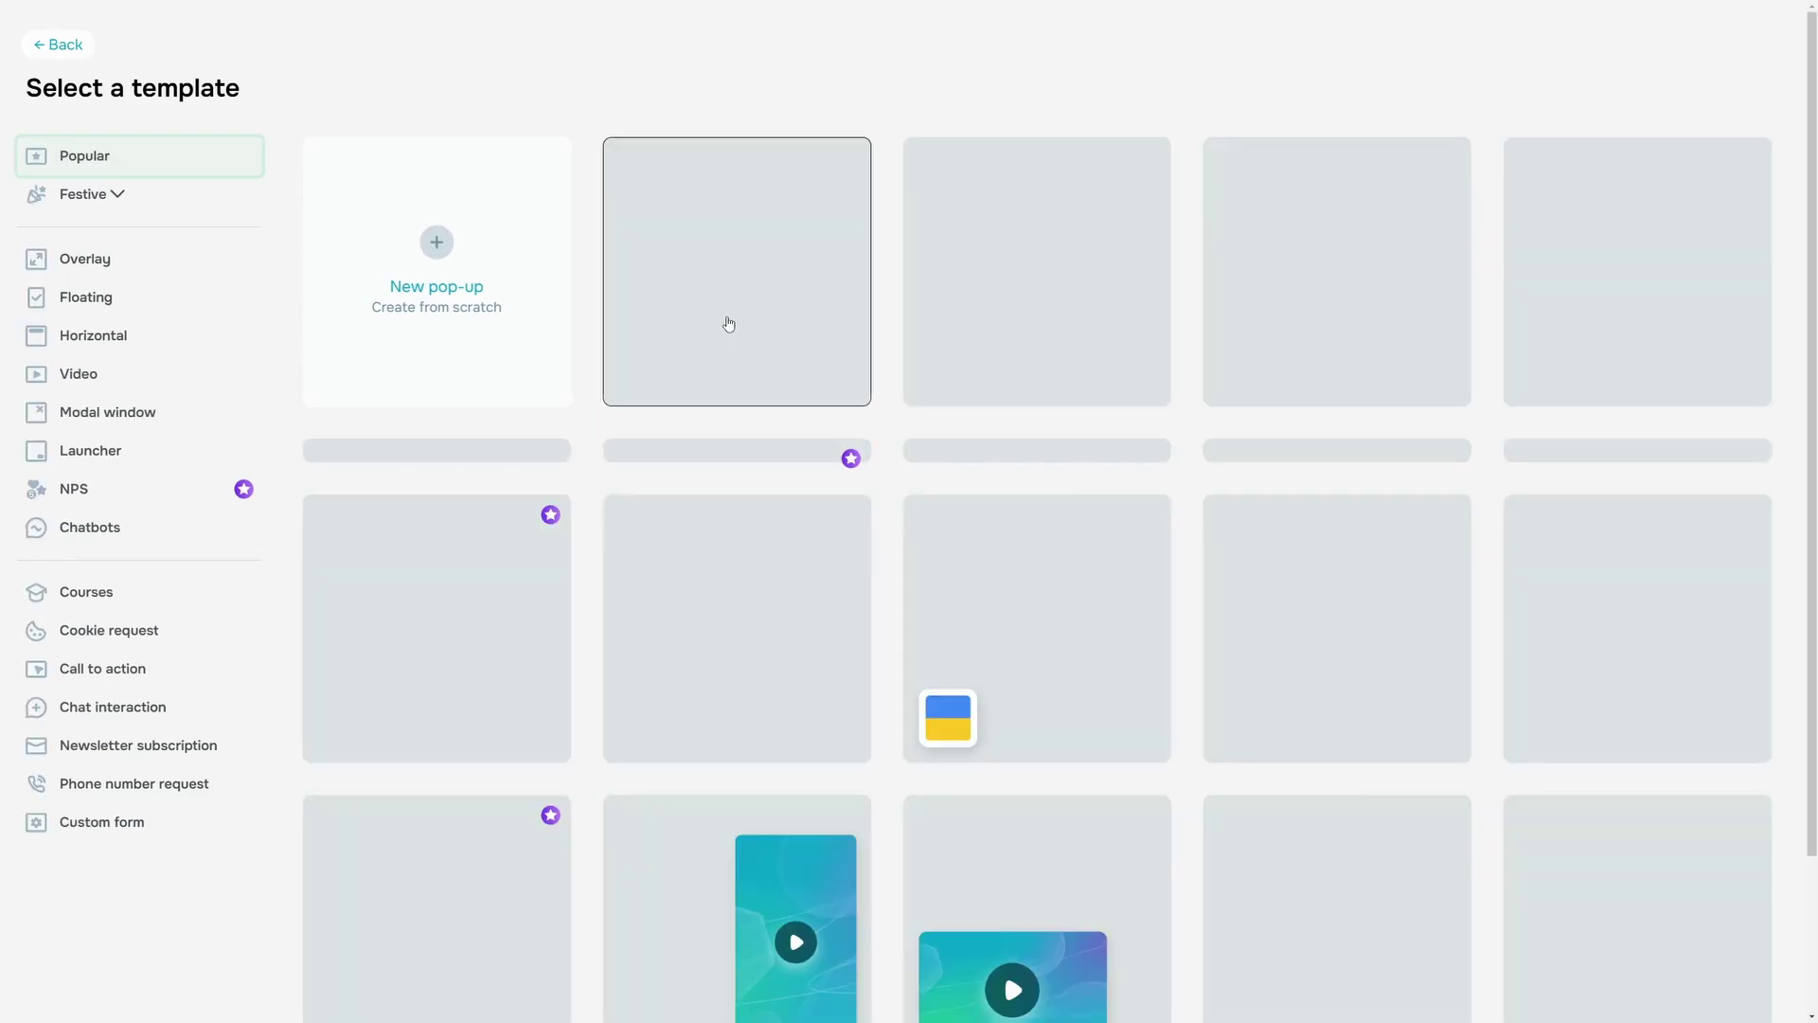
left_click(82, 530)
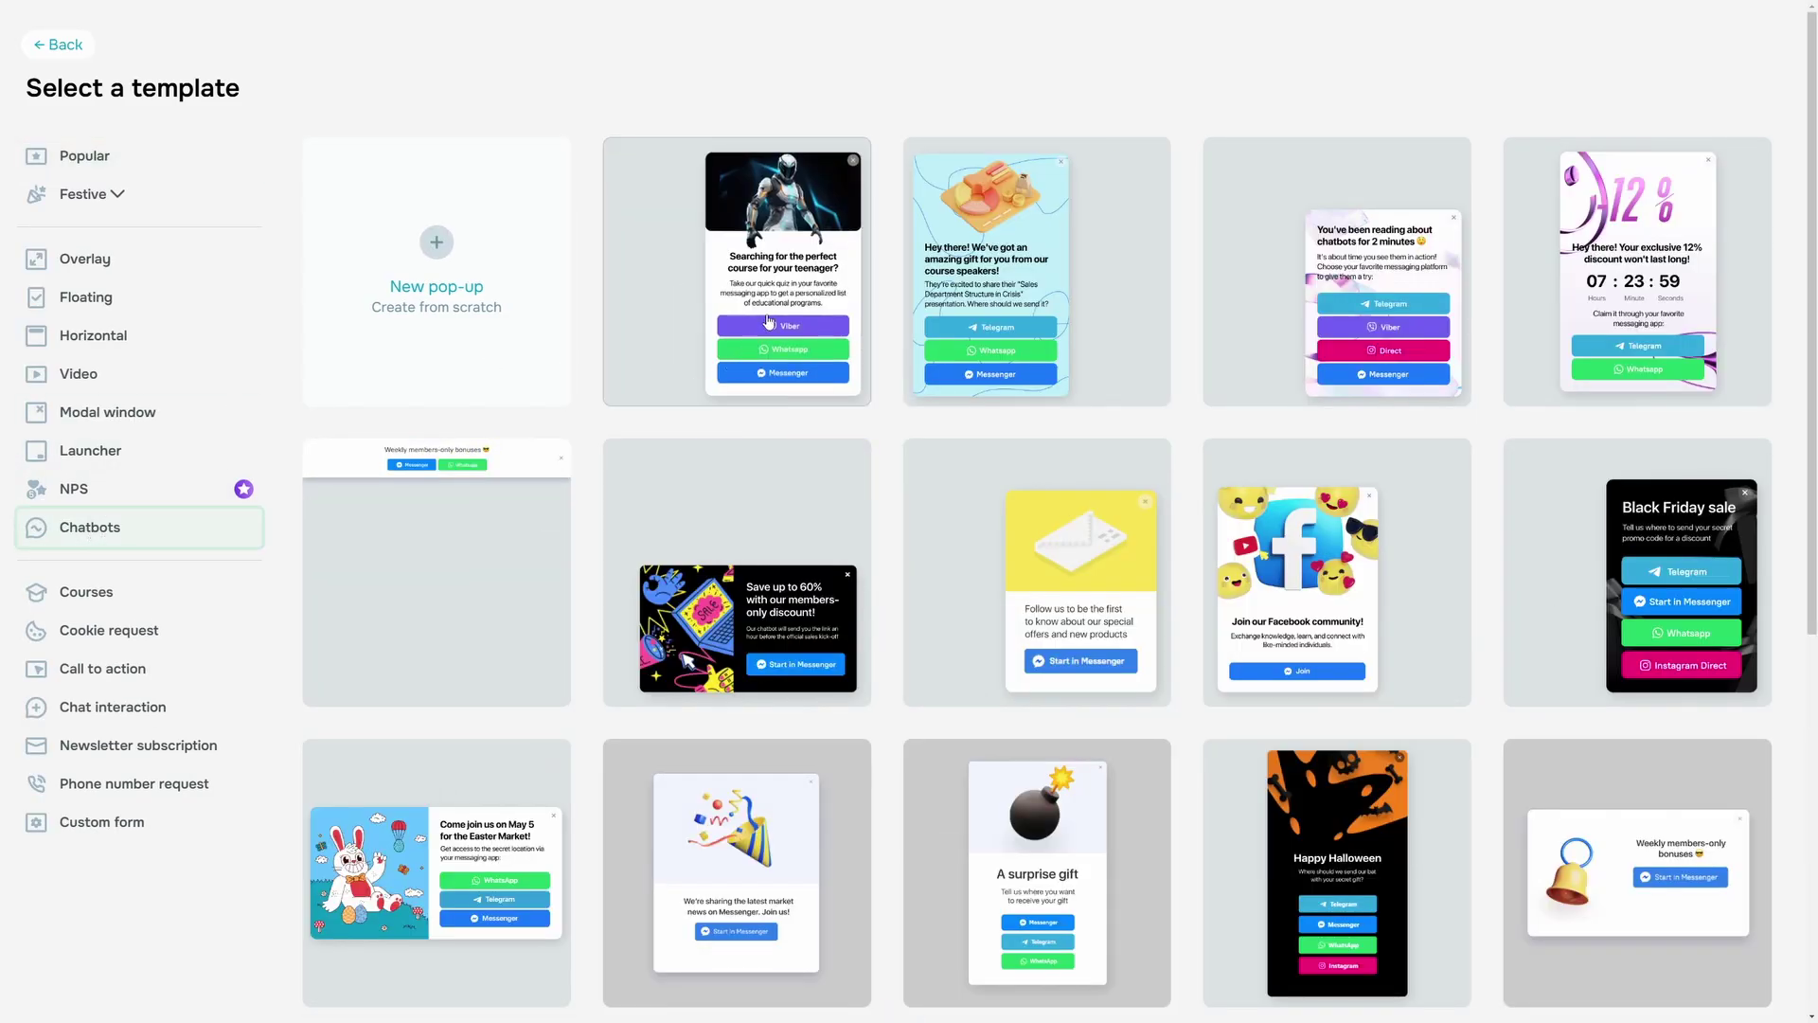
left_click(771, 318)
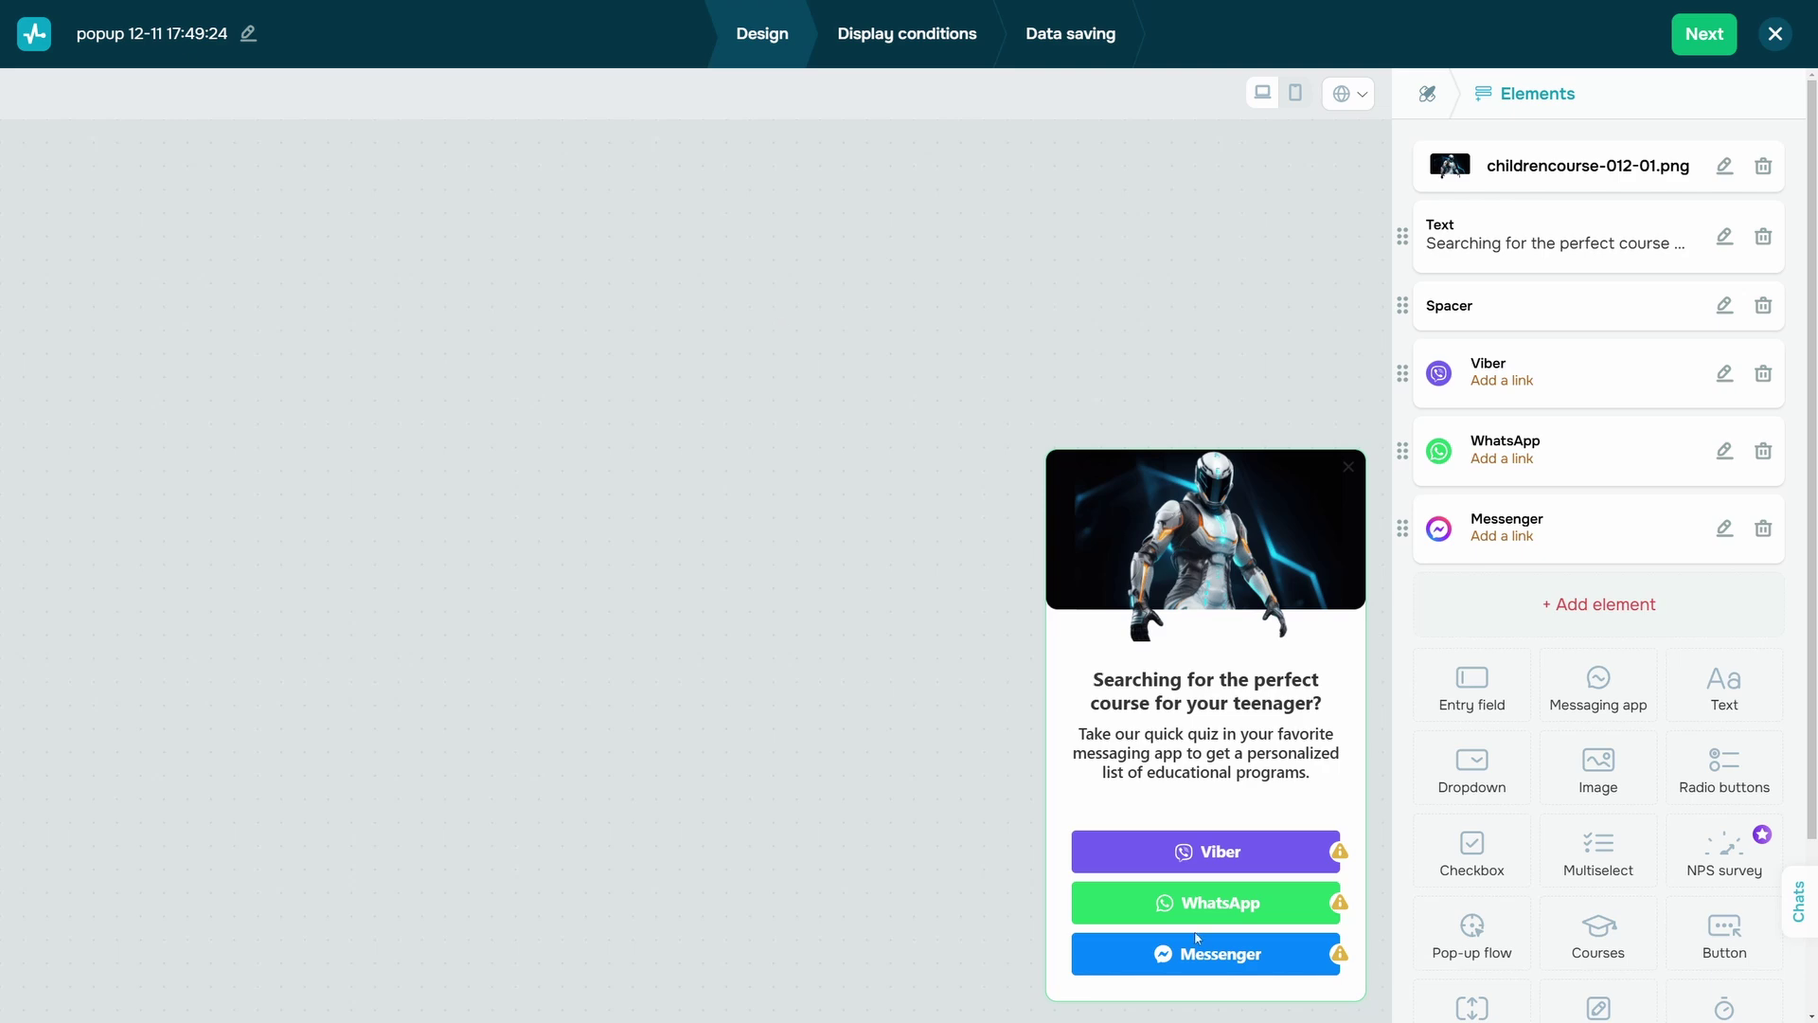
- Open the settings of the pop-up's Messenger button and start editing its name
left_click(1221, 954)
left_click(1573, 161)
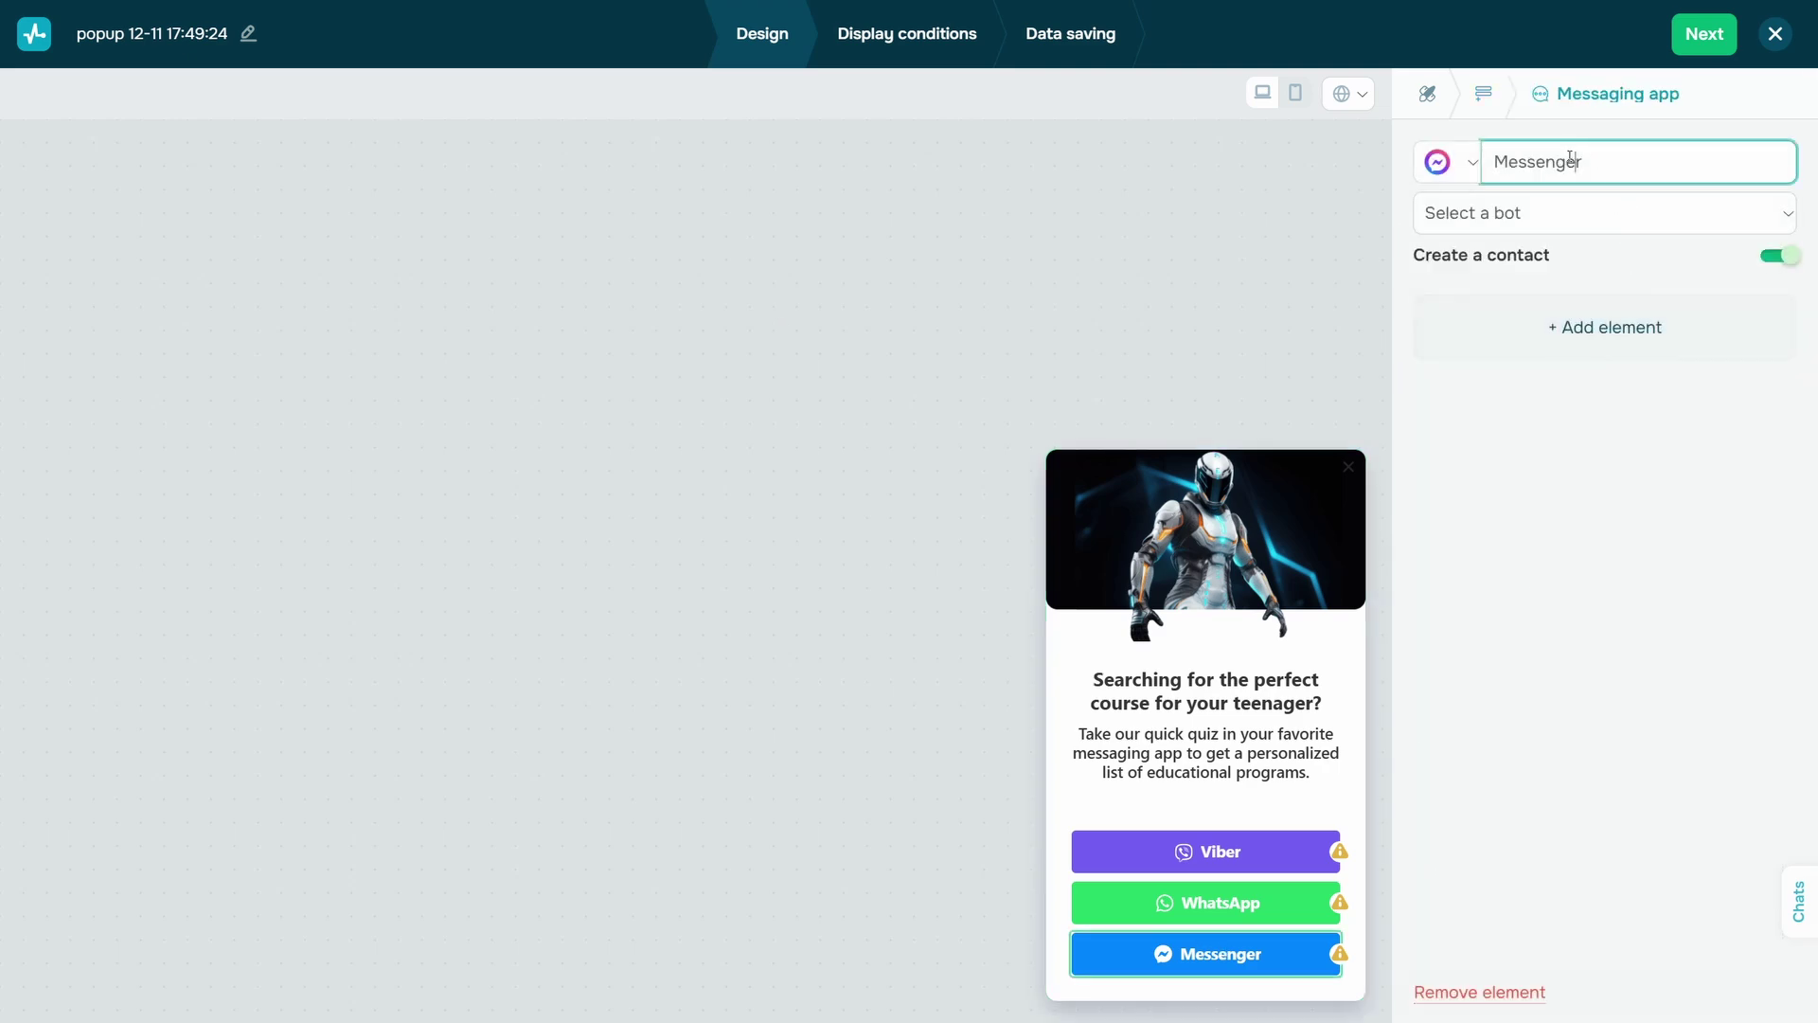
left_click(1515, 506)
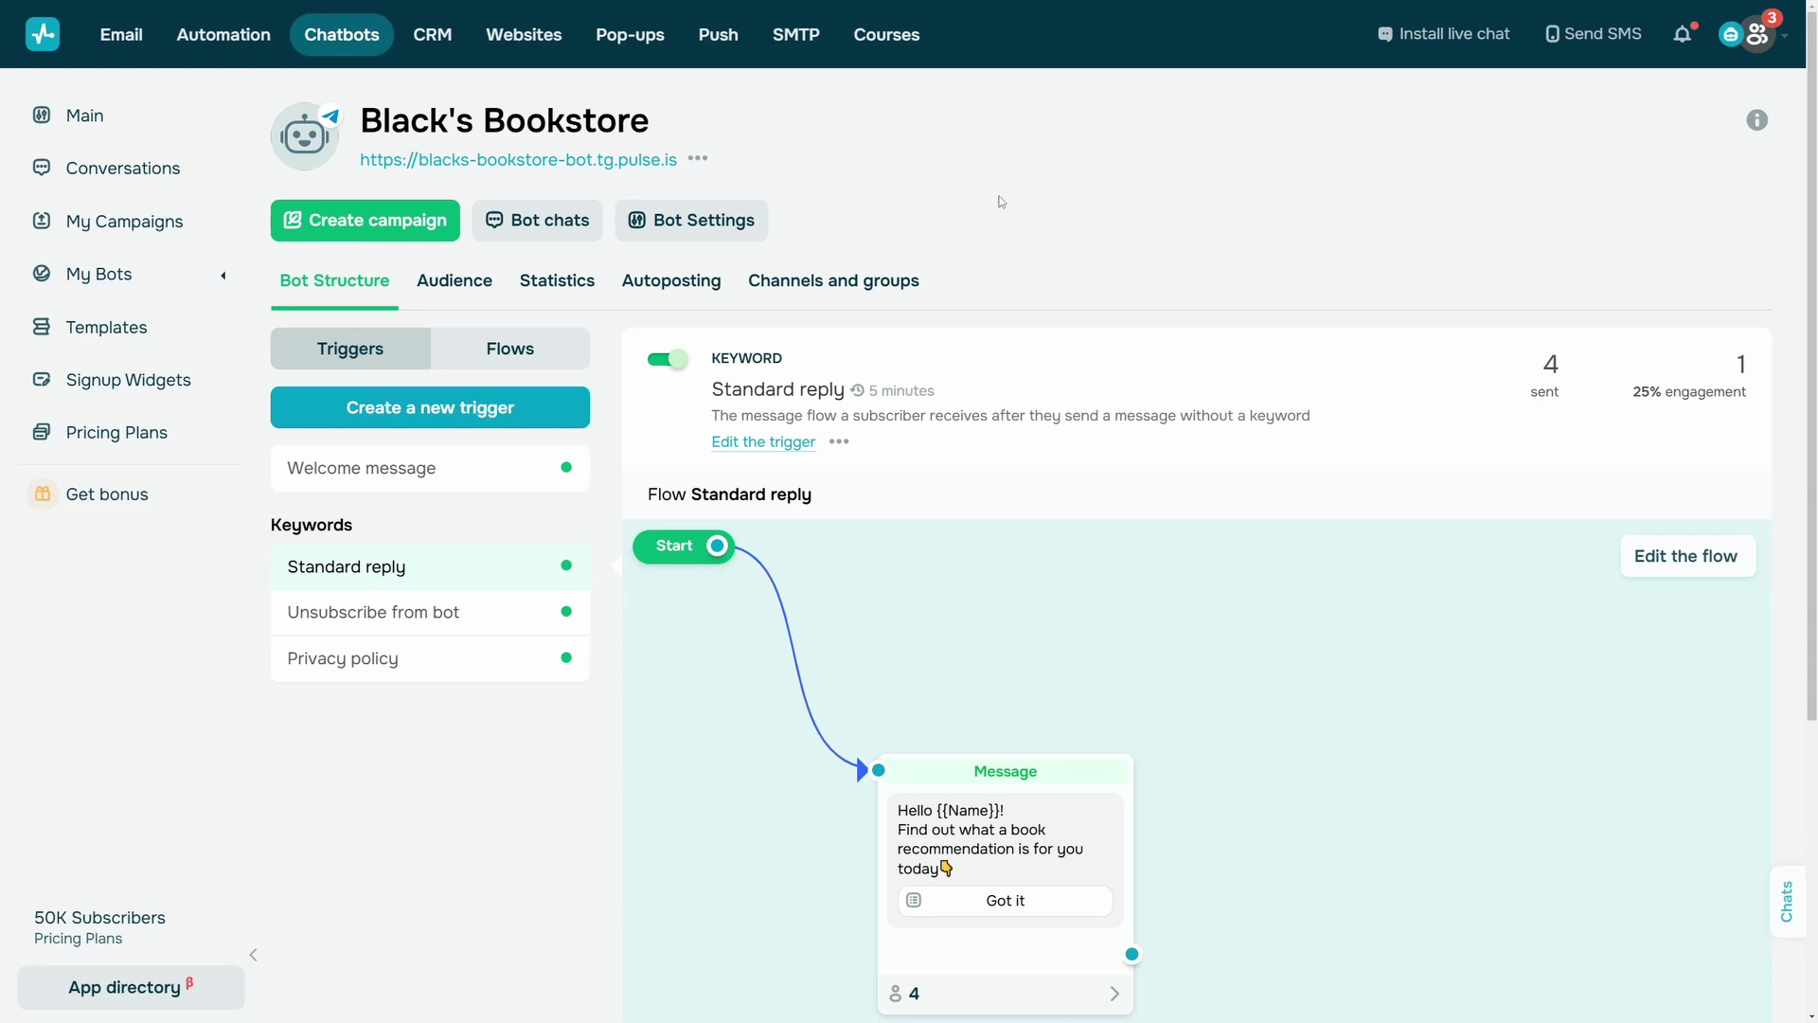
- Start a new trigger for the Black's Bookstore bot with the A360 Event type and choose its event
left_click(530, 405)
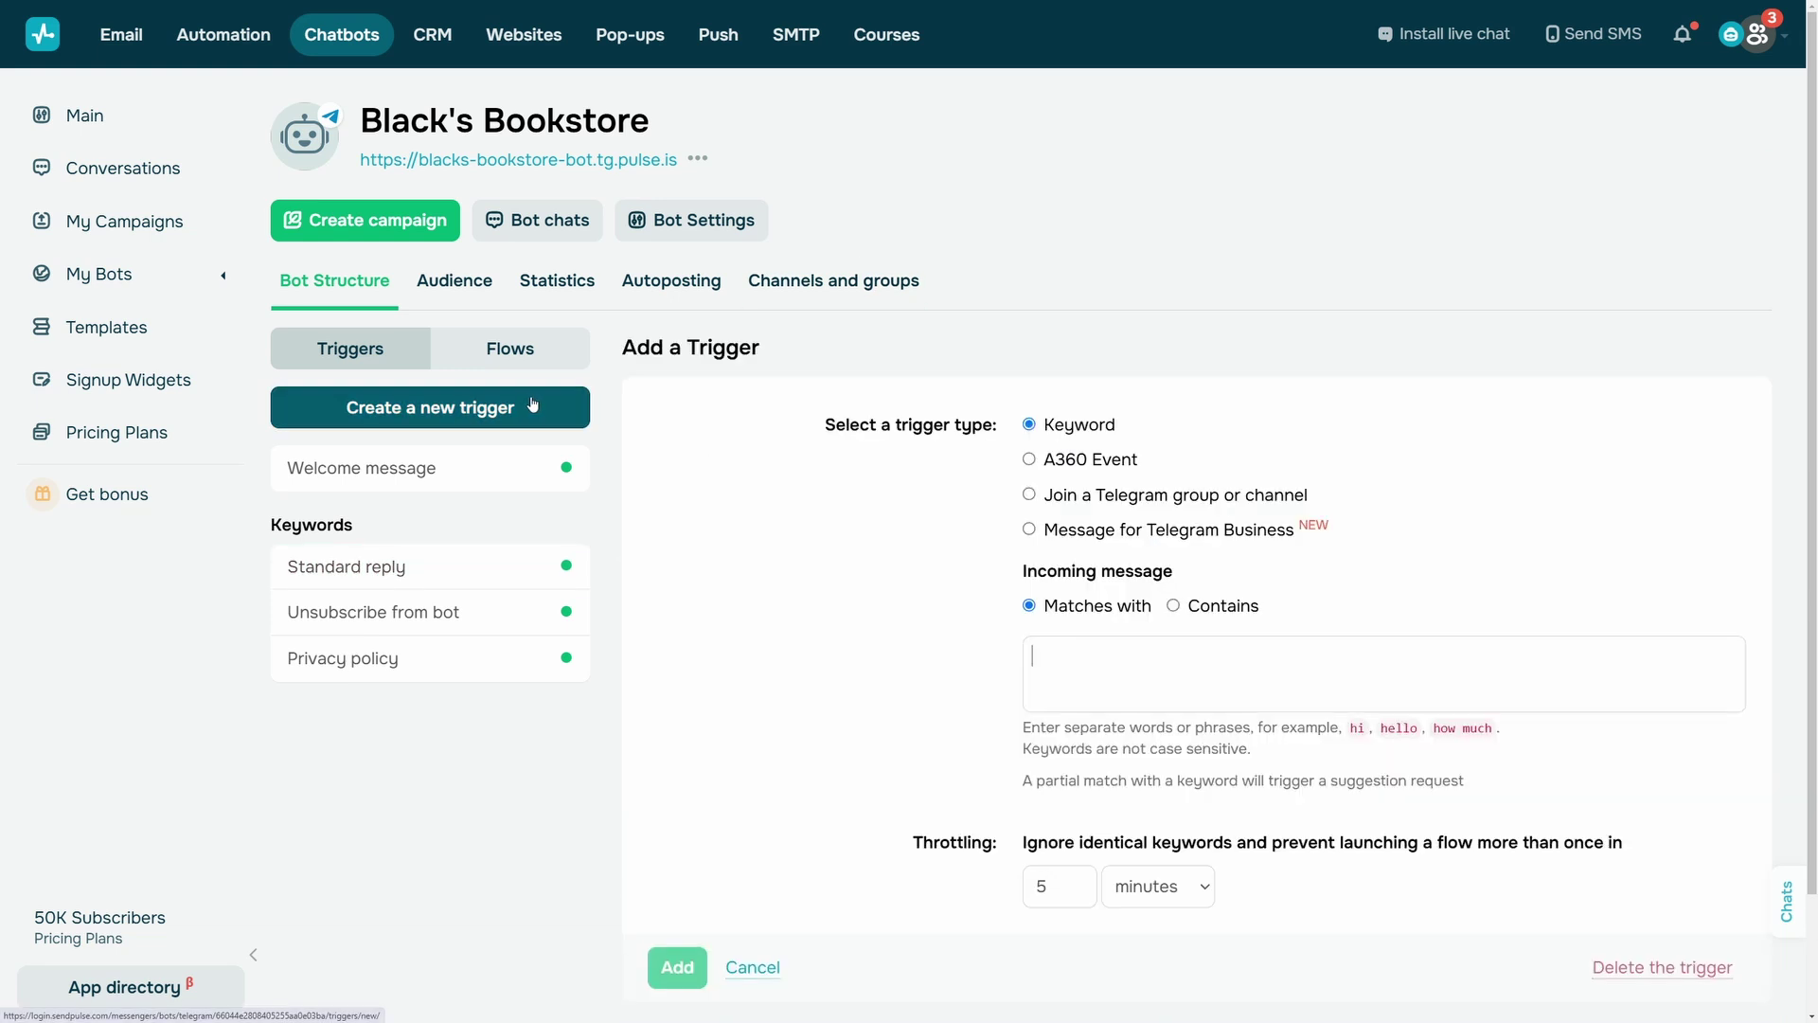
left_click(1042, 457)
left_click(1095, 589)
left_click(1089, 645)
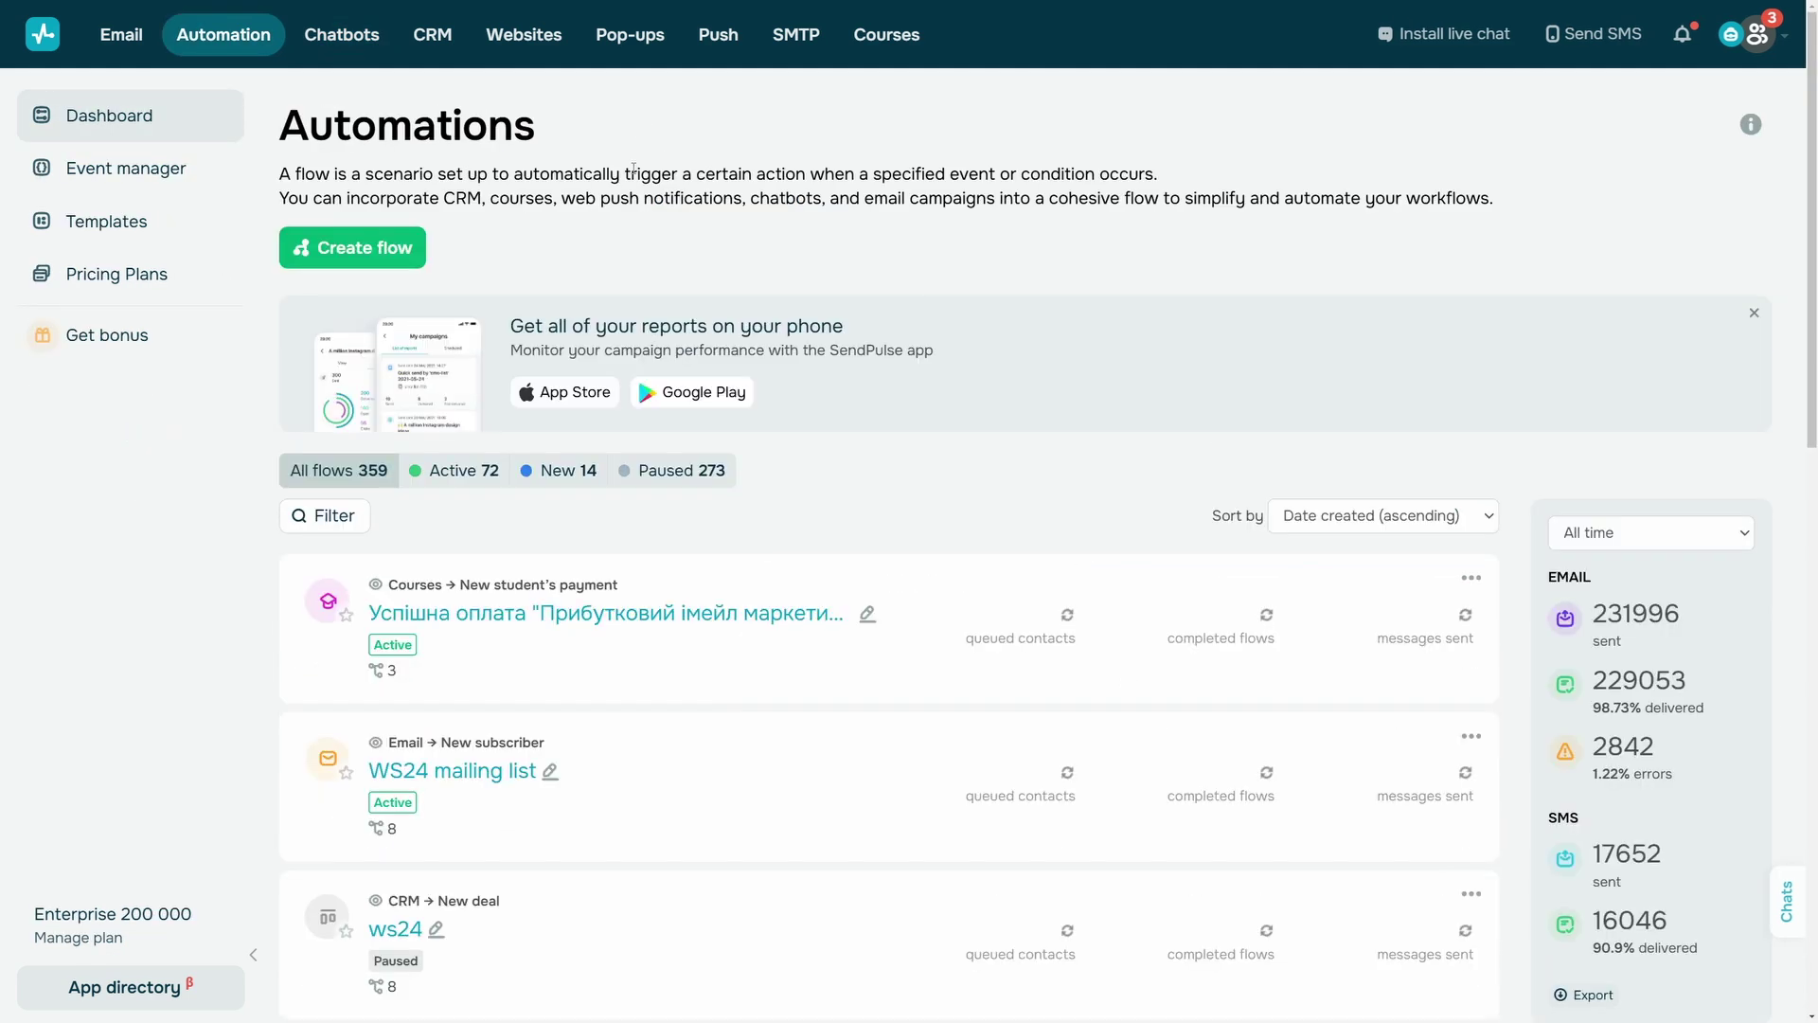
- Create an automation flow in the drag-and-drop builder and add an element to its canvas
left_click(408, 248)
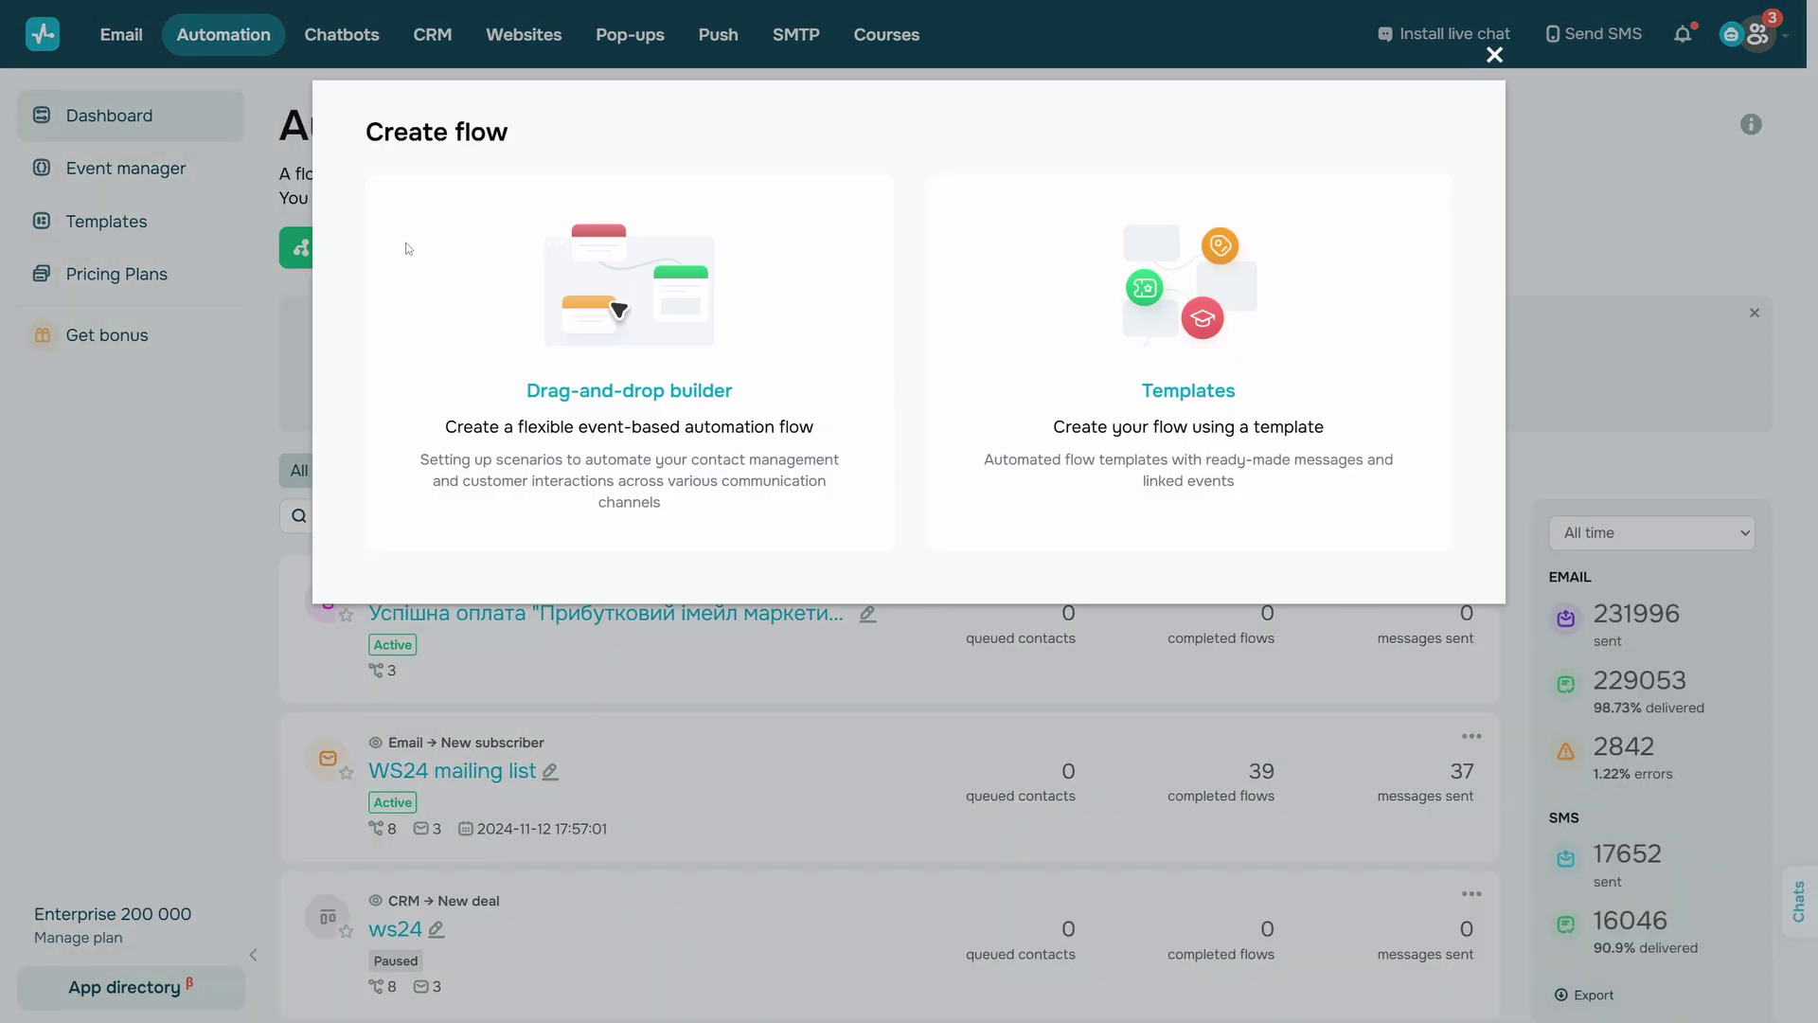
left_click(753, 347)
left_click_drag(53, 365, 362, 353)
left_click(1472, 254)
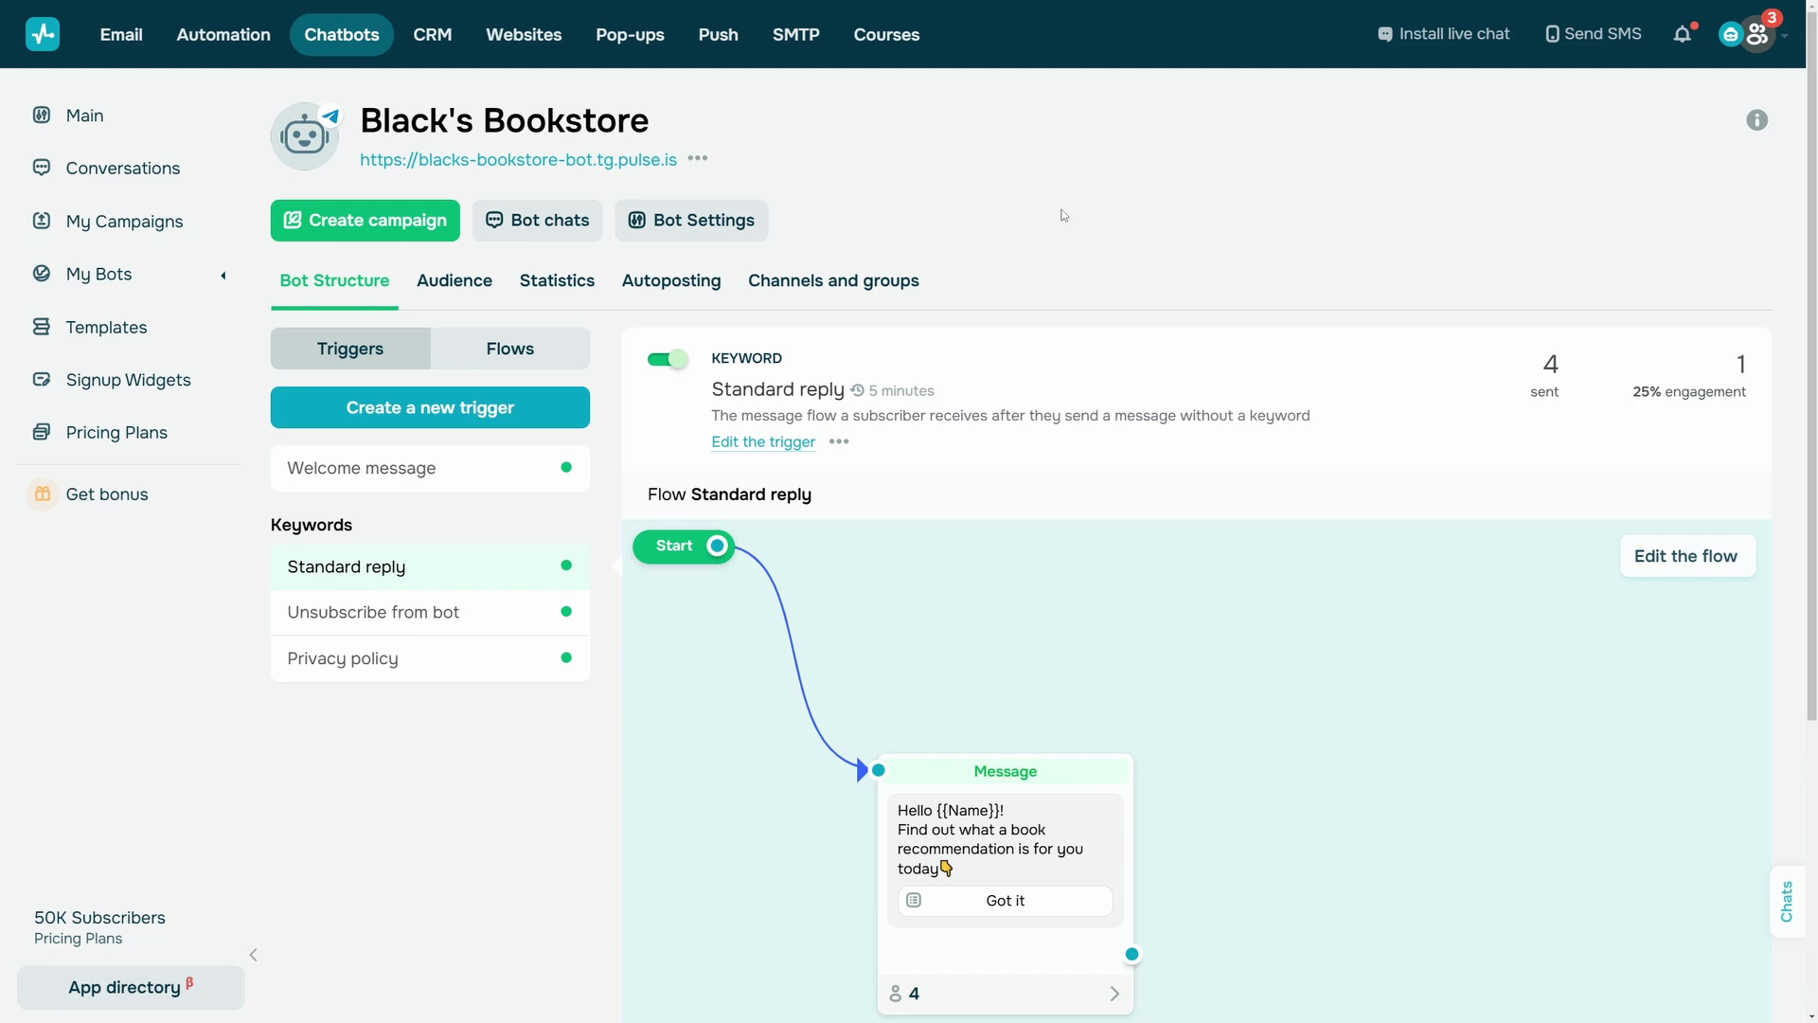
- Copy the Standard reply flow's launch link and its launch link with parameters
left_click(840, 443)
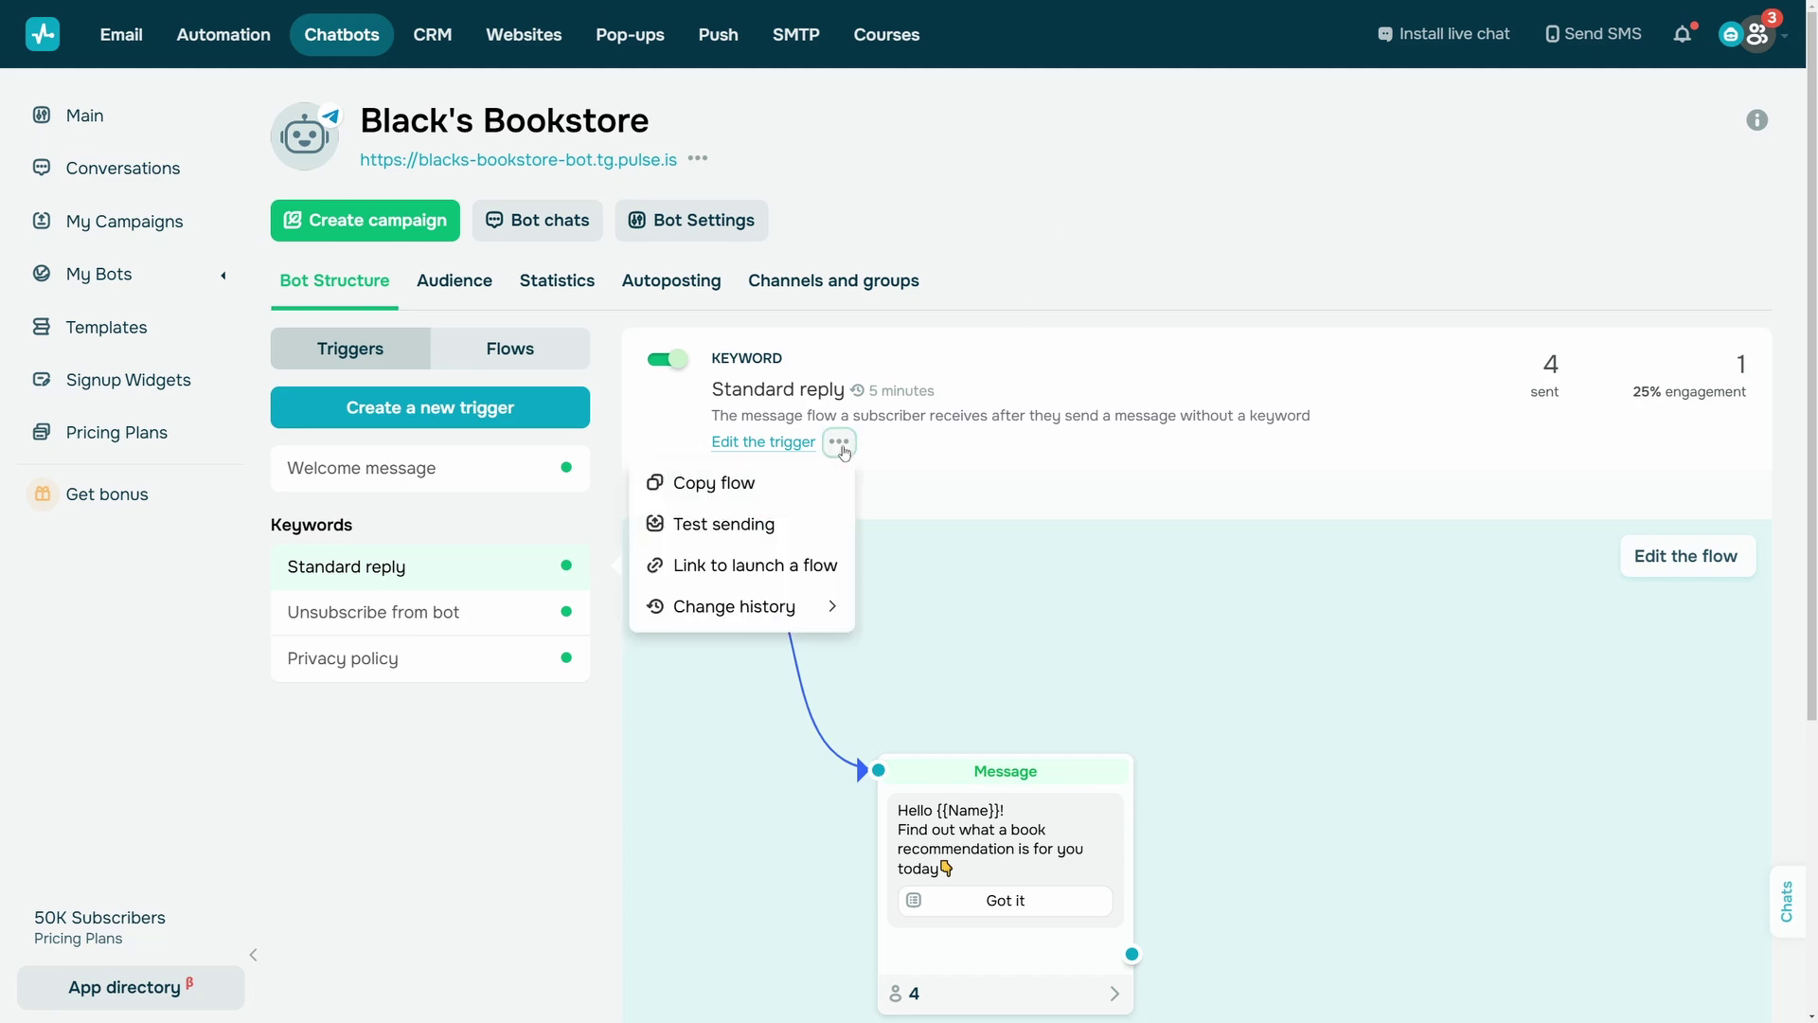
left_click(809, 566)
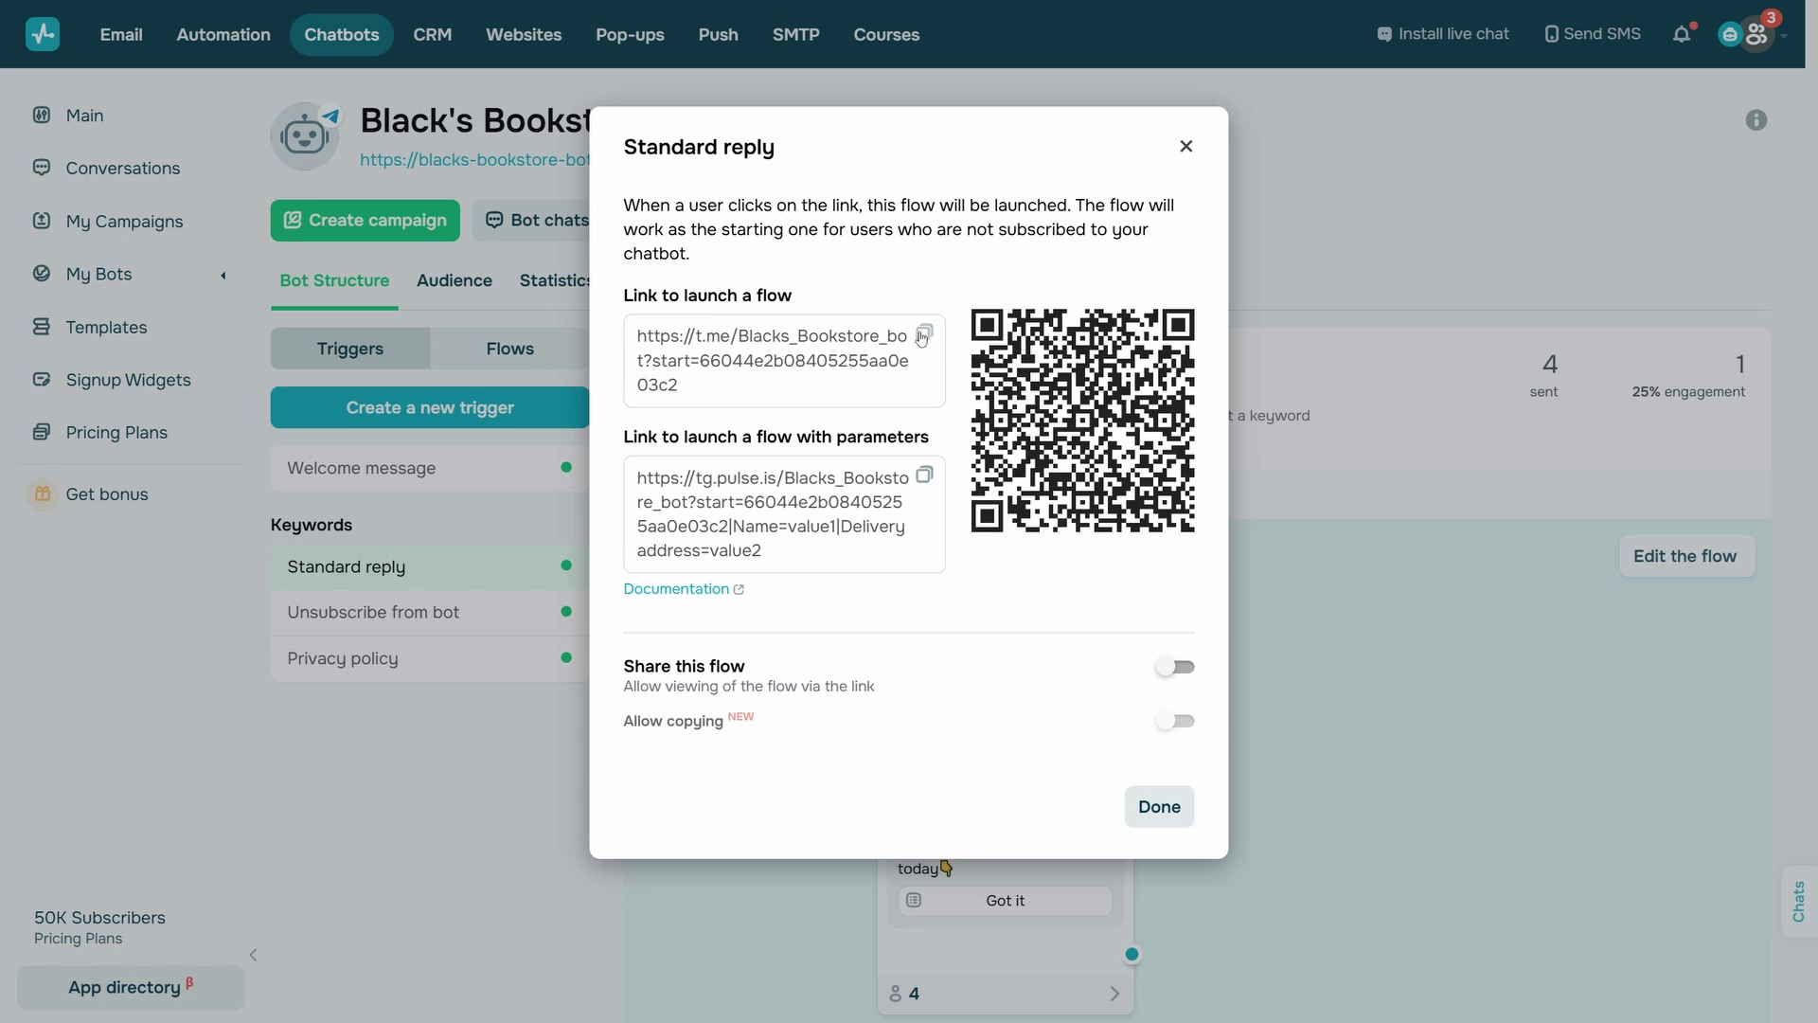
left_click(924, 334)
left_click(925, 485)
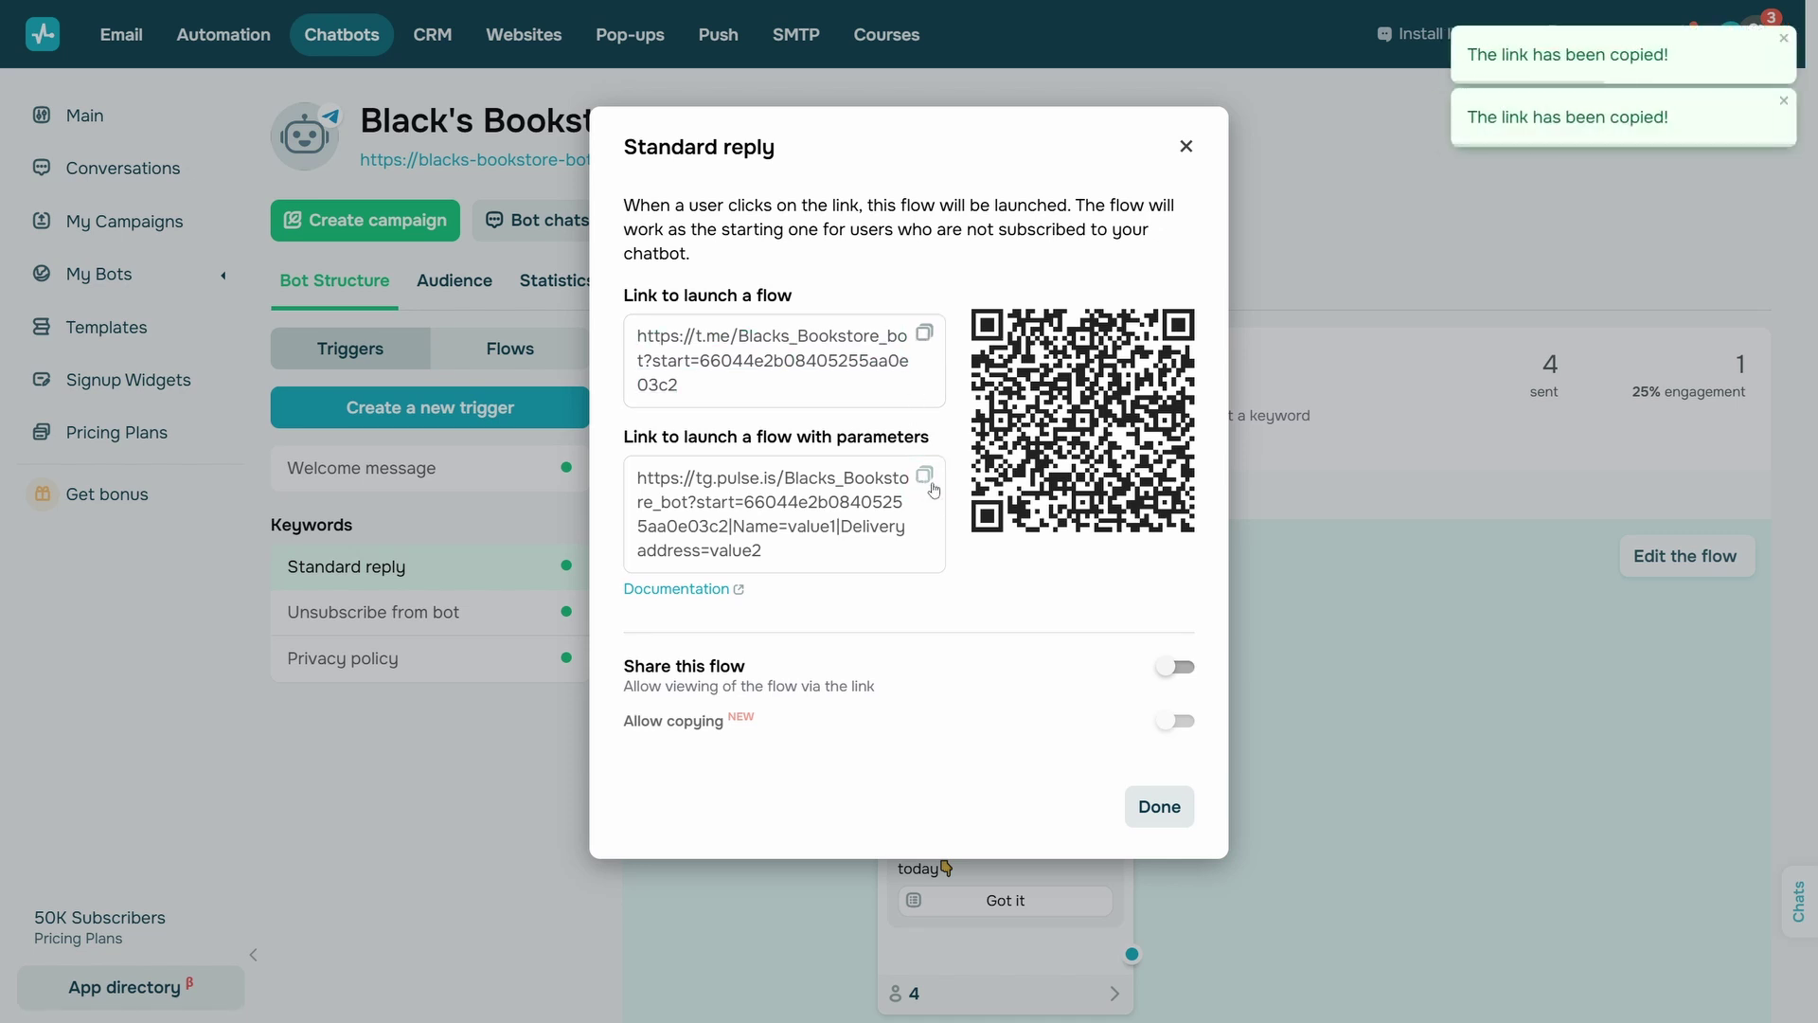
- Try out sharing the Standard reply flow via link with copying allowed, and switch both options off again
left_click(1175, 668)
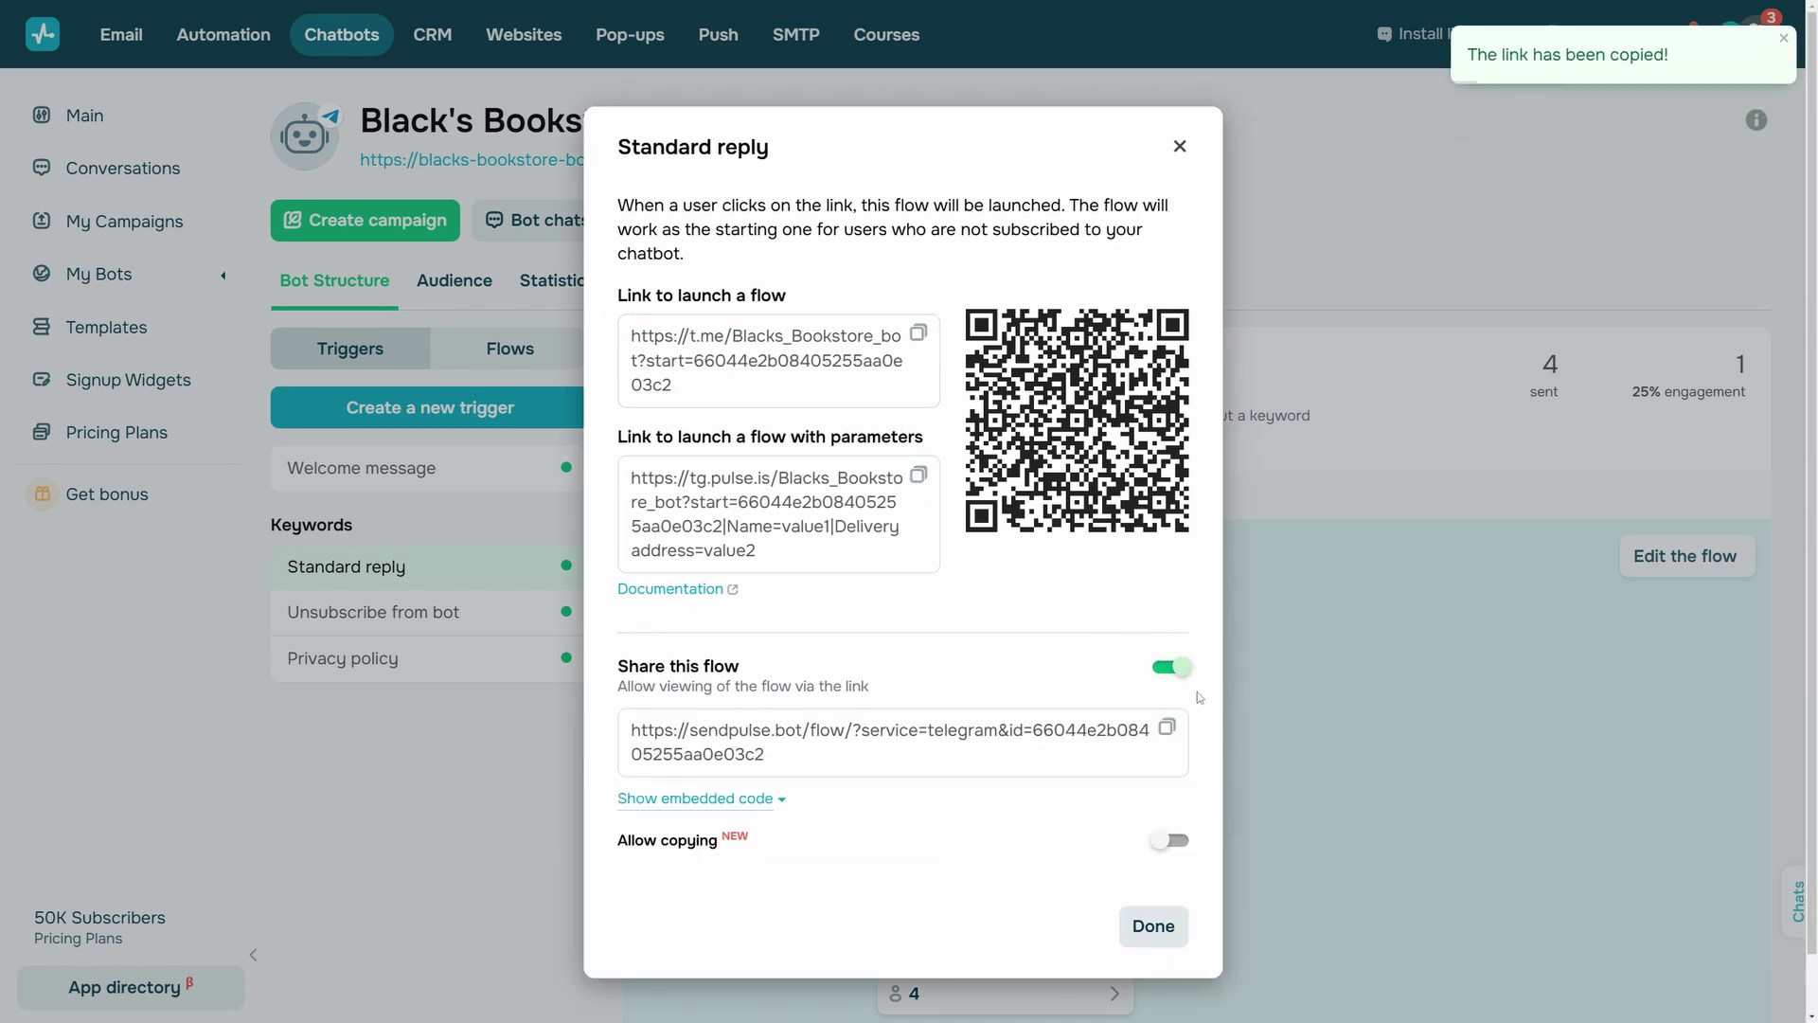
left_click(1166, 840)
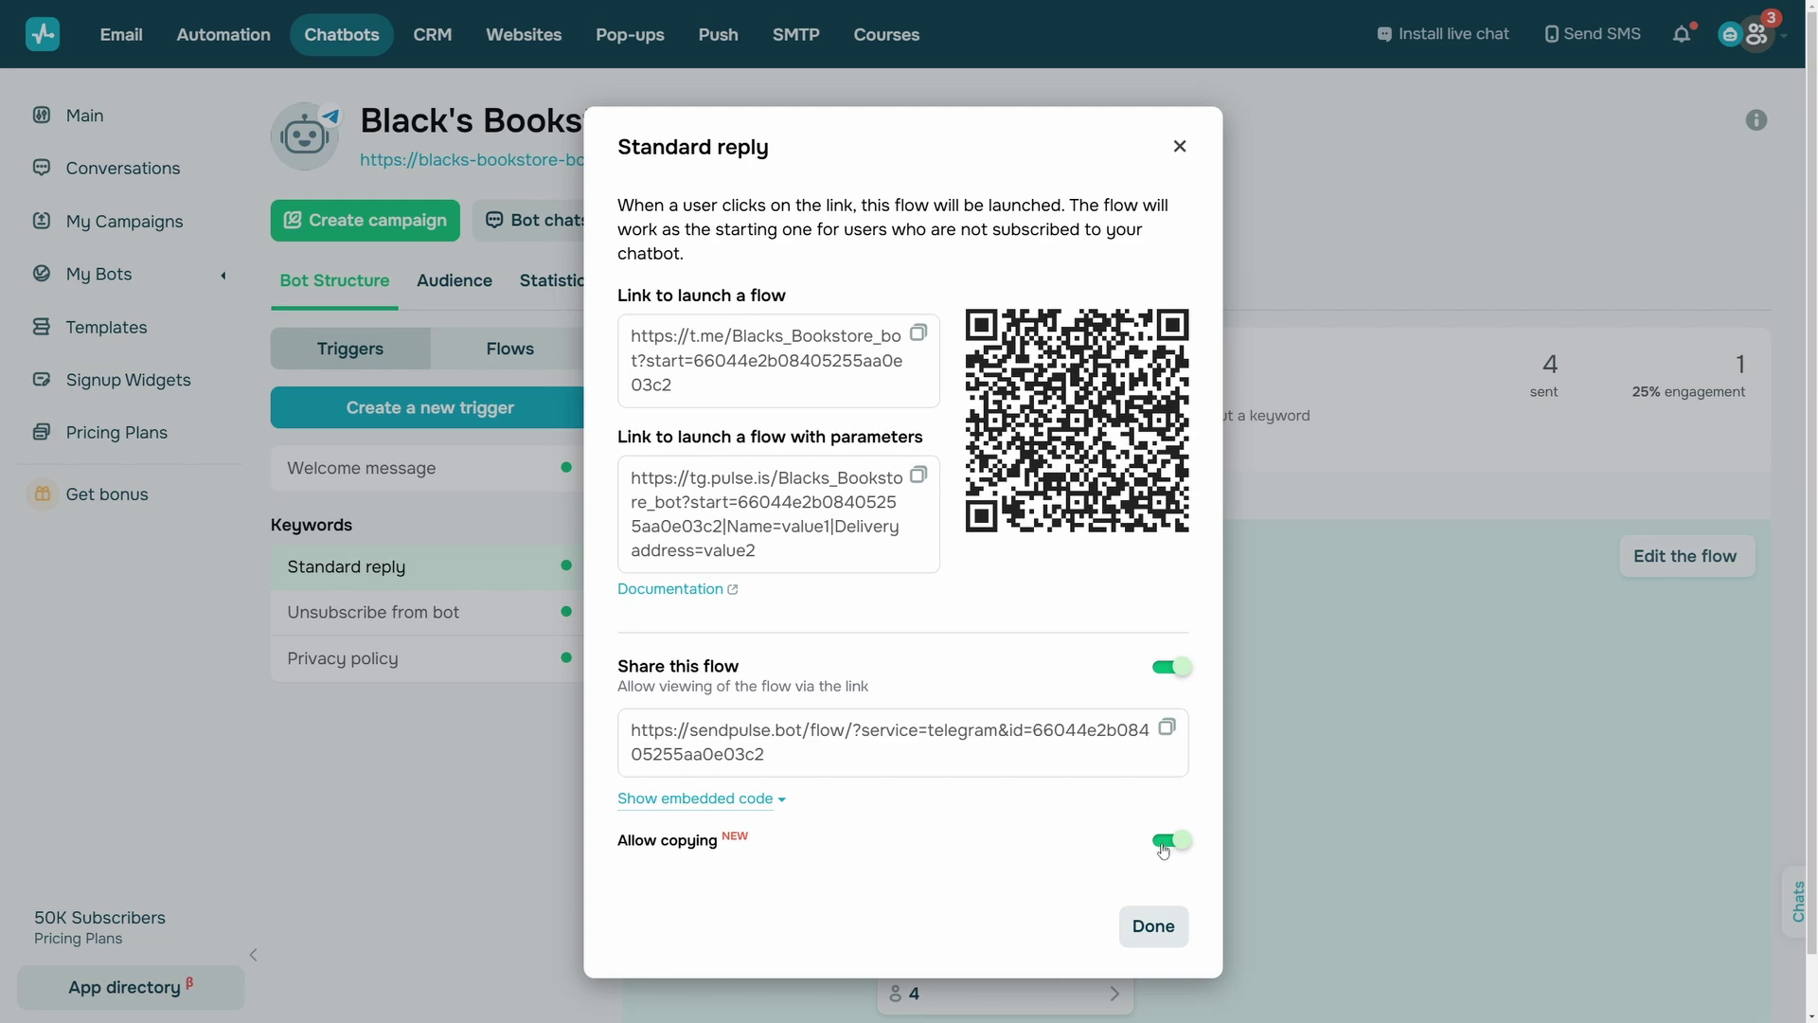
left_click(1171, 843)
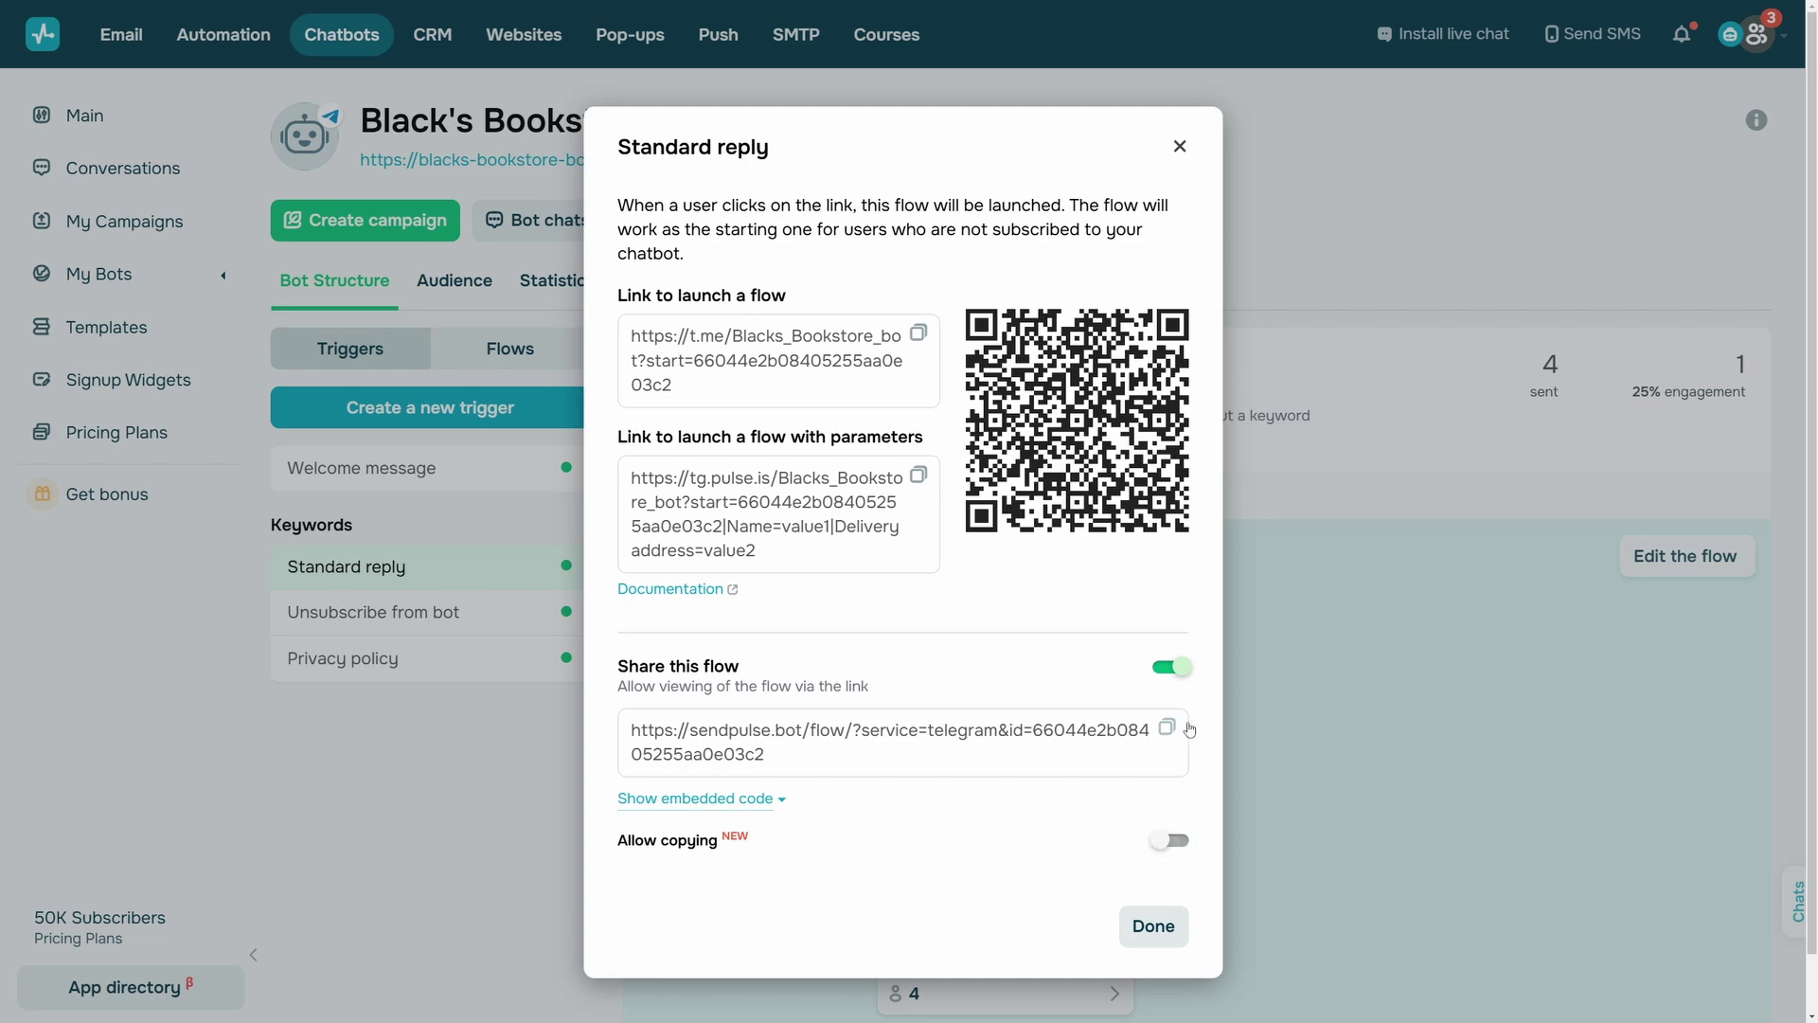
left_click(1171, 667)
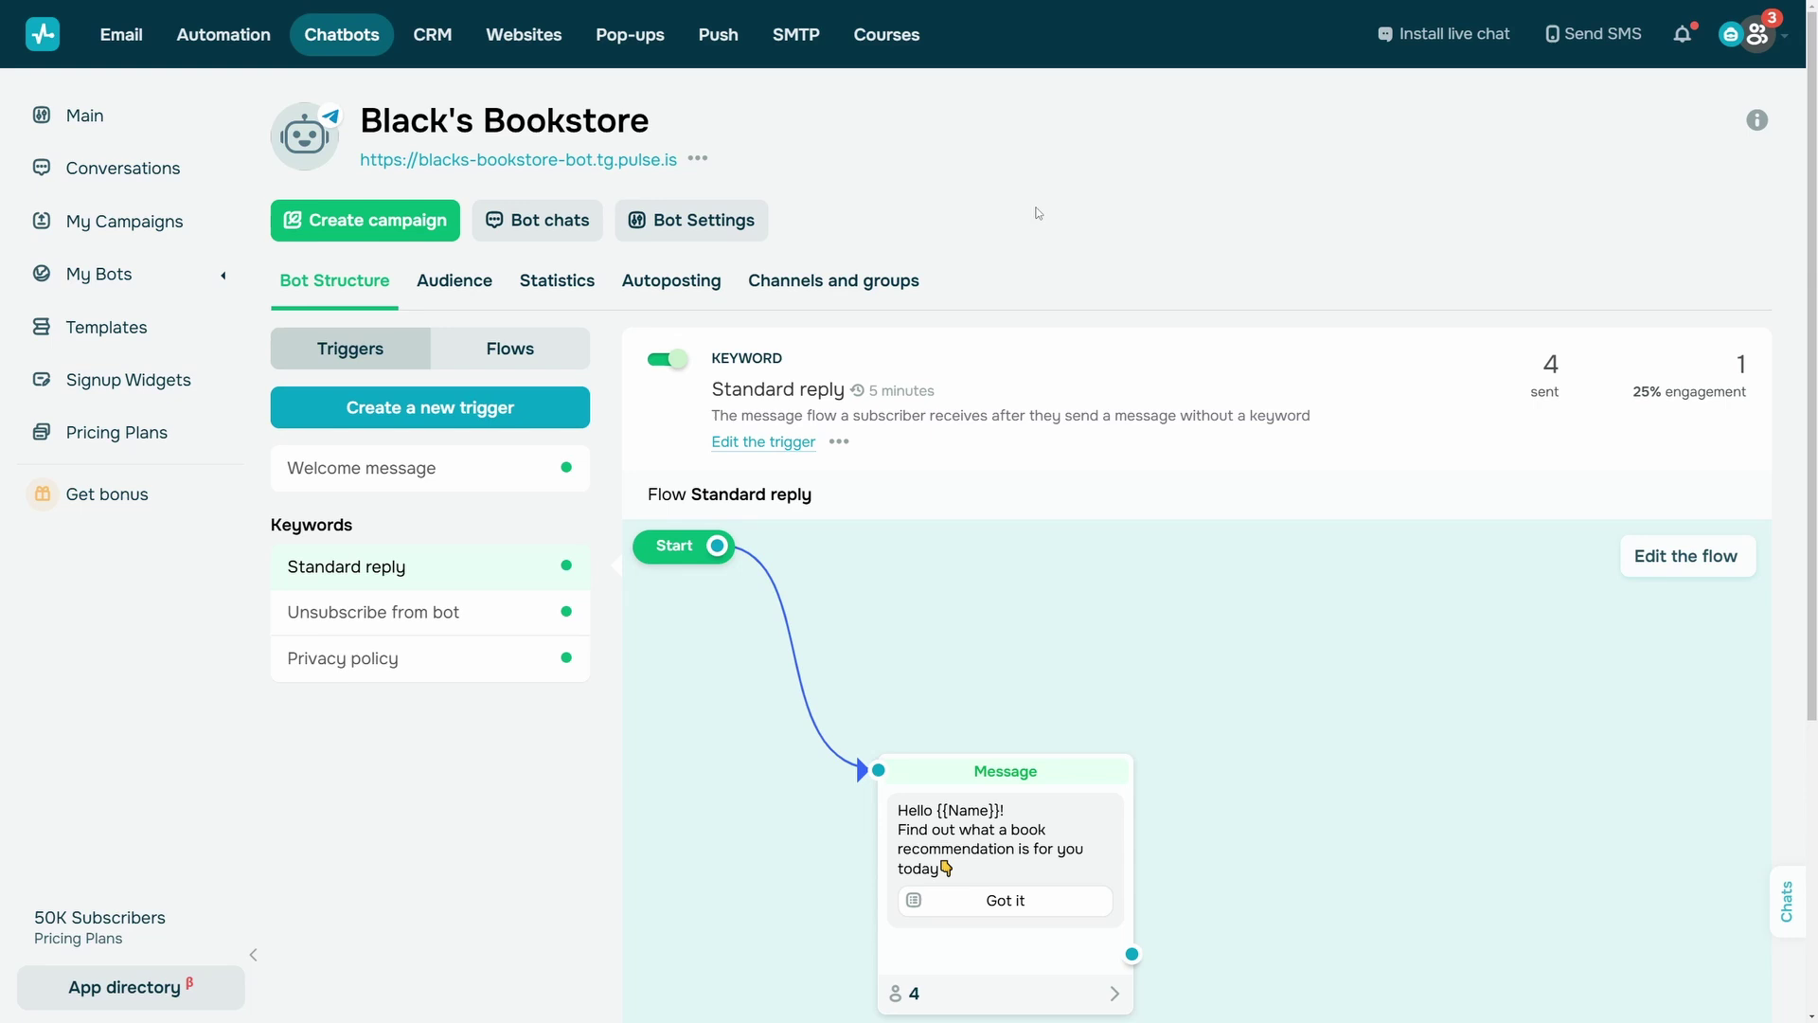
- Select the two subscribers dated 14 Aug in the bot's audience and choose a flow to start for them
left_click(481, 282)
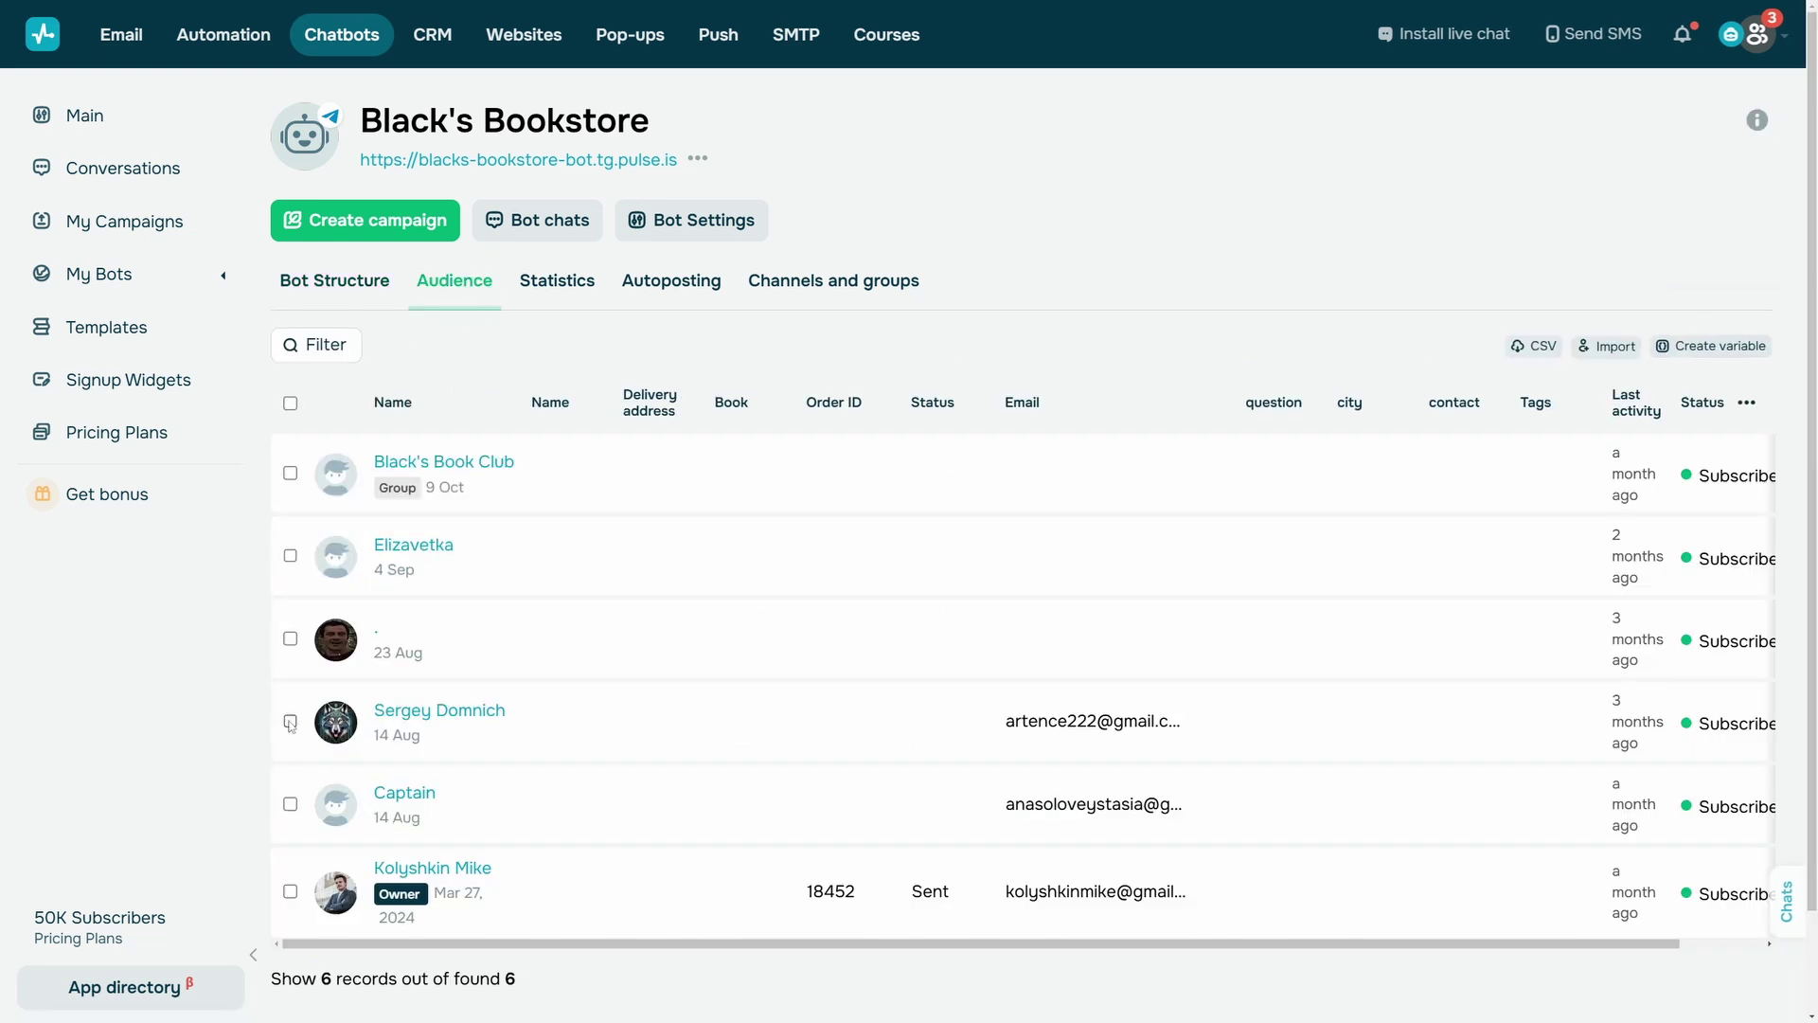
left_click(290, 721)
left_click(291, 807)
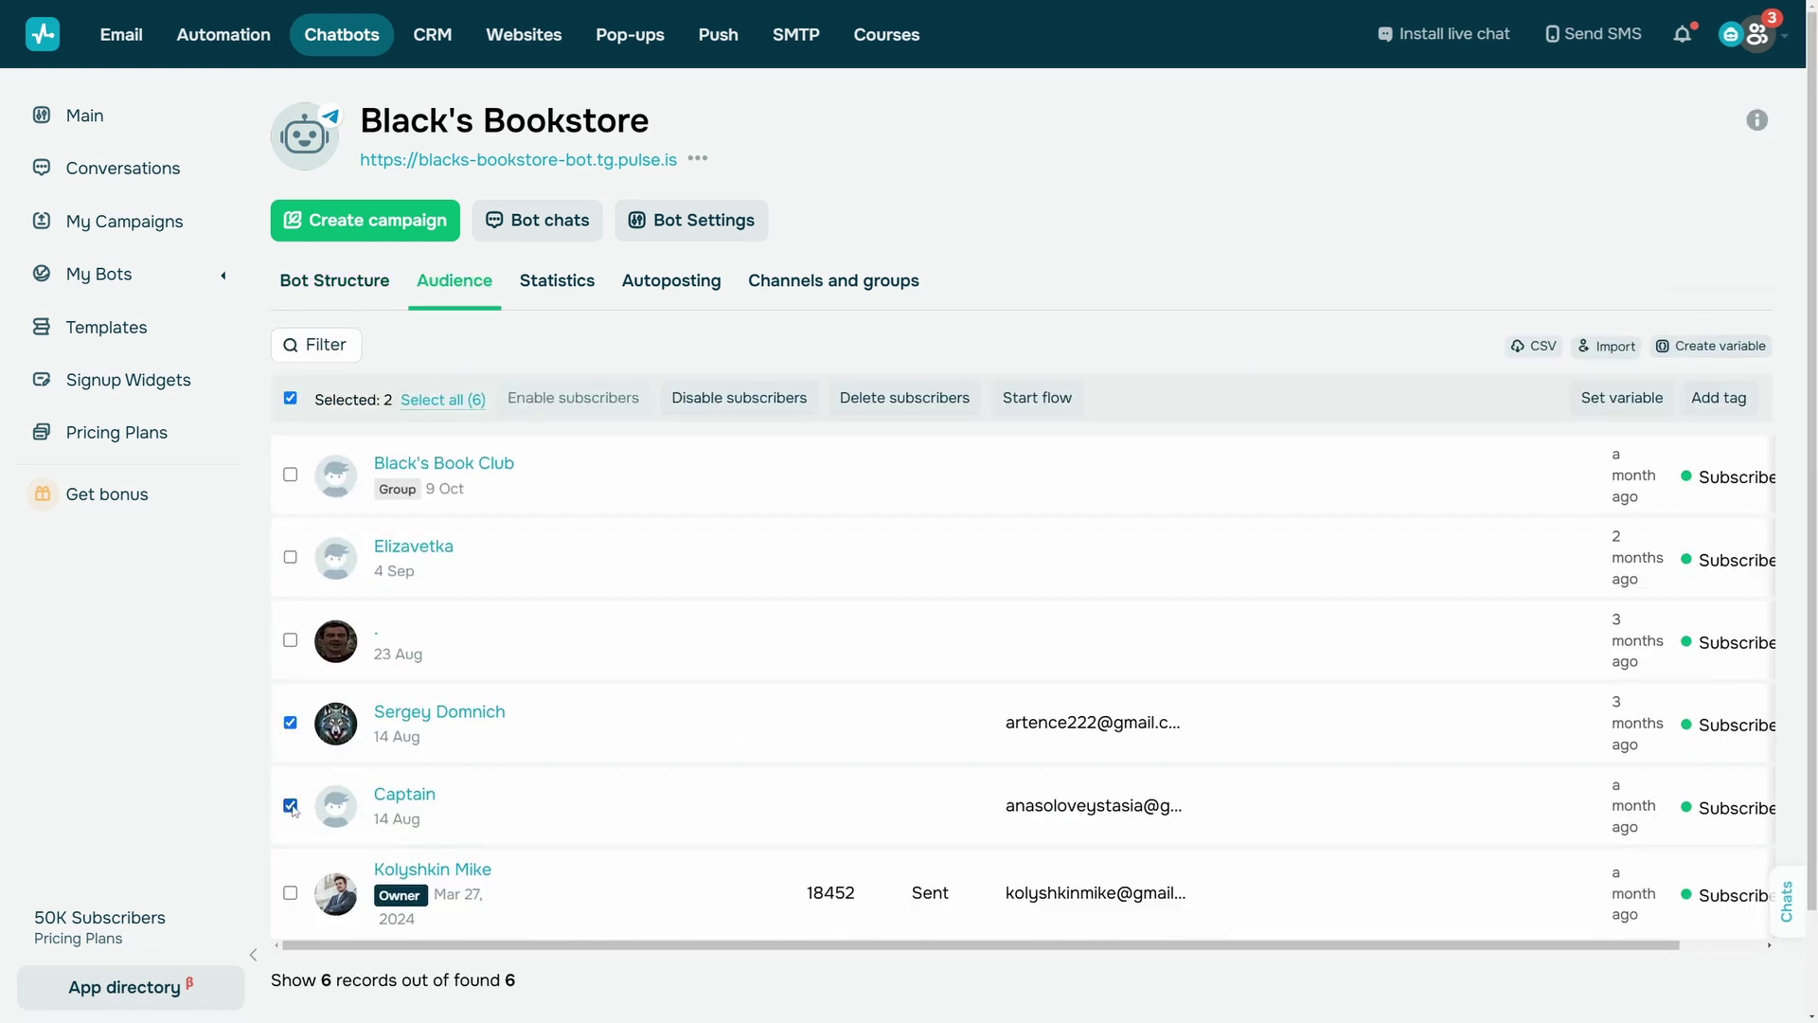
left_click(1019, 398)
left_click(980, 389)
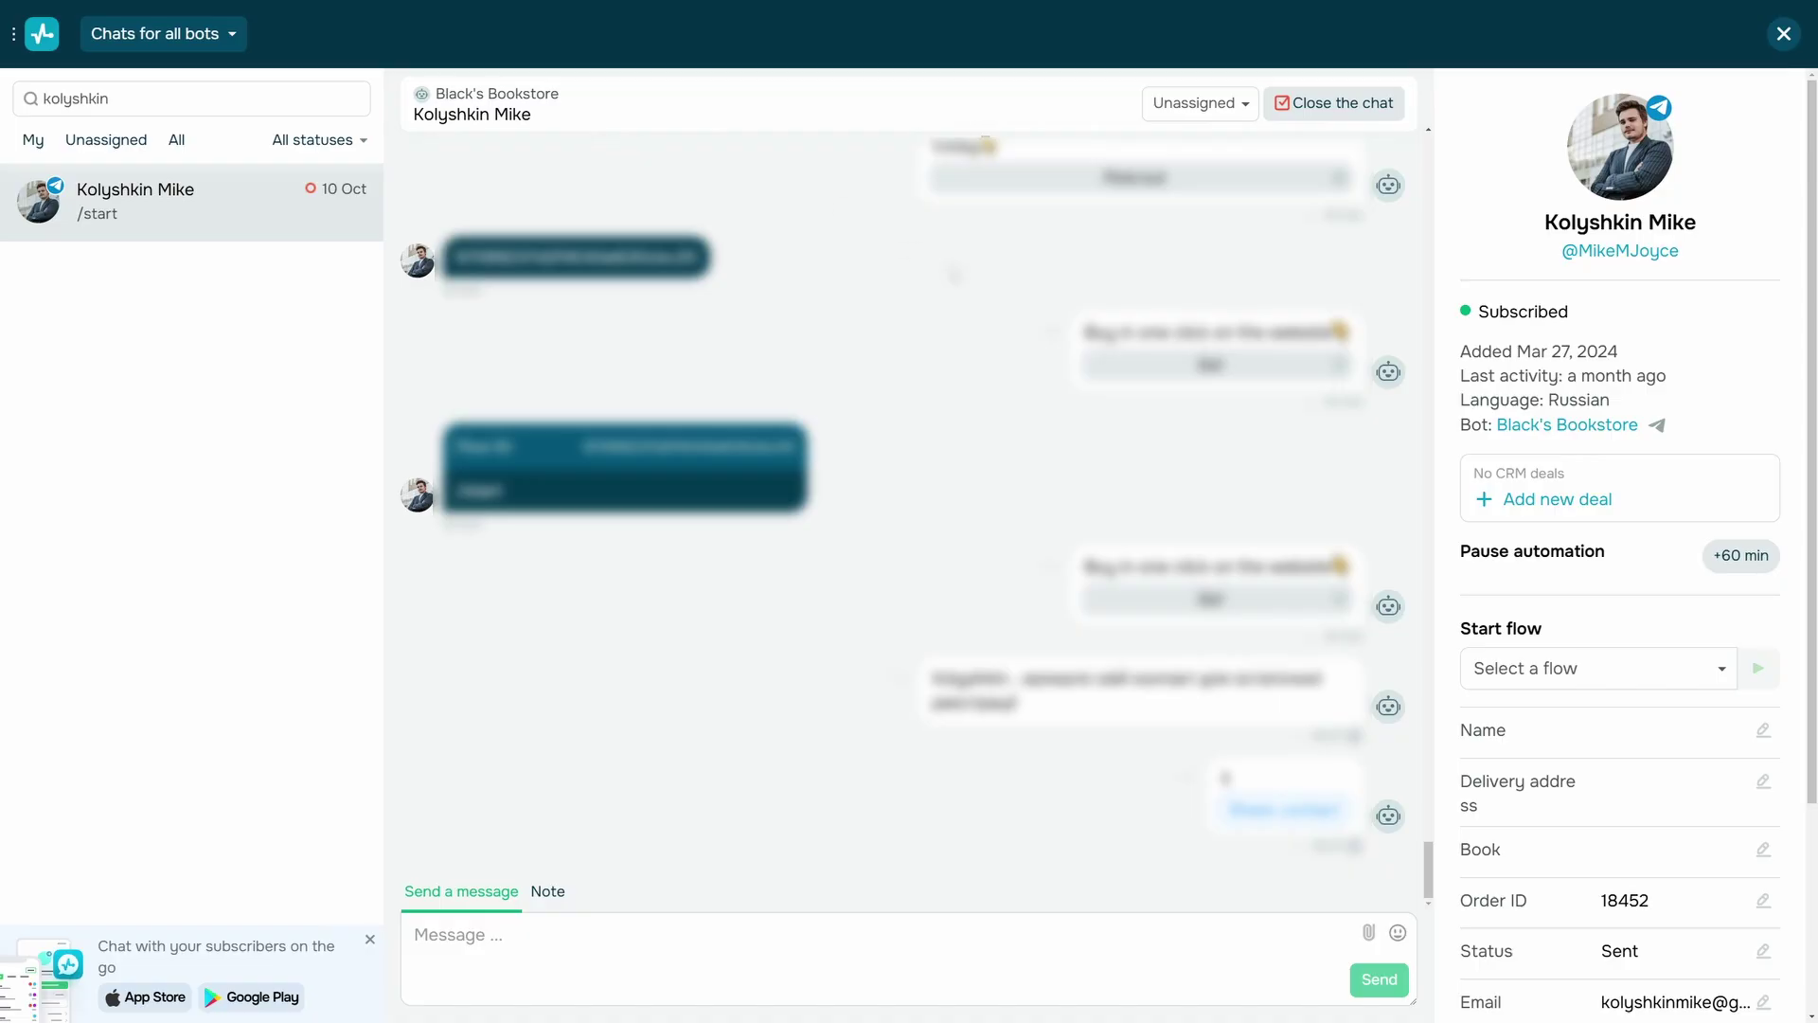
- Choose a flow to start for the bot owner from their subscriber chat details
left_click(1623, 668)
left_click(1572, 724)
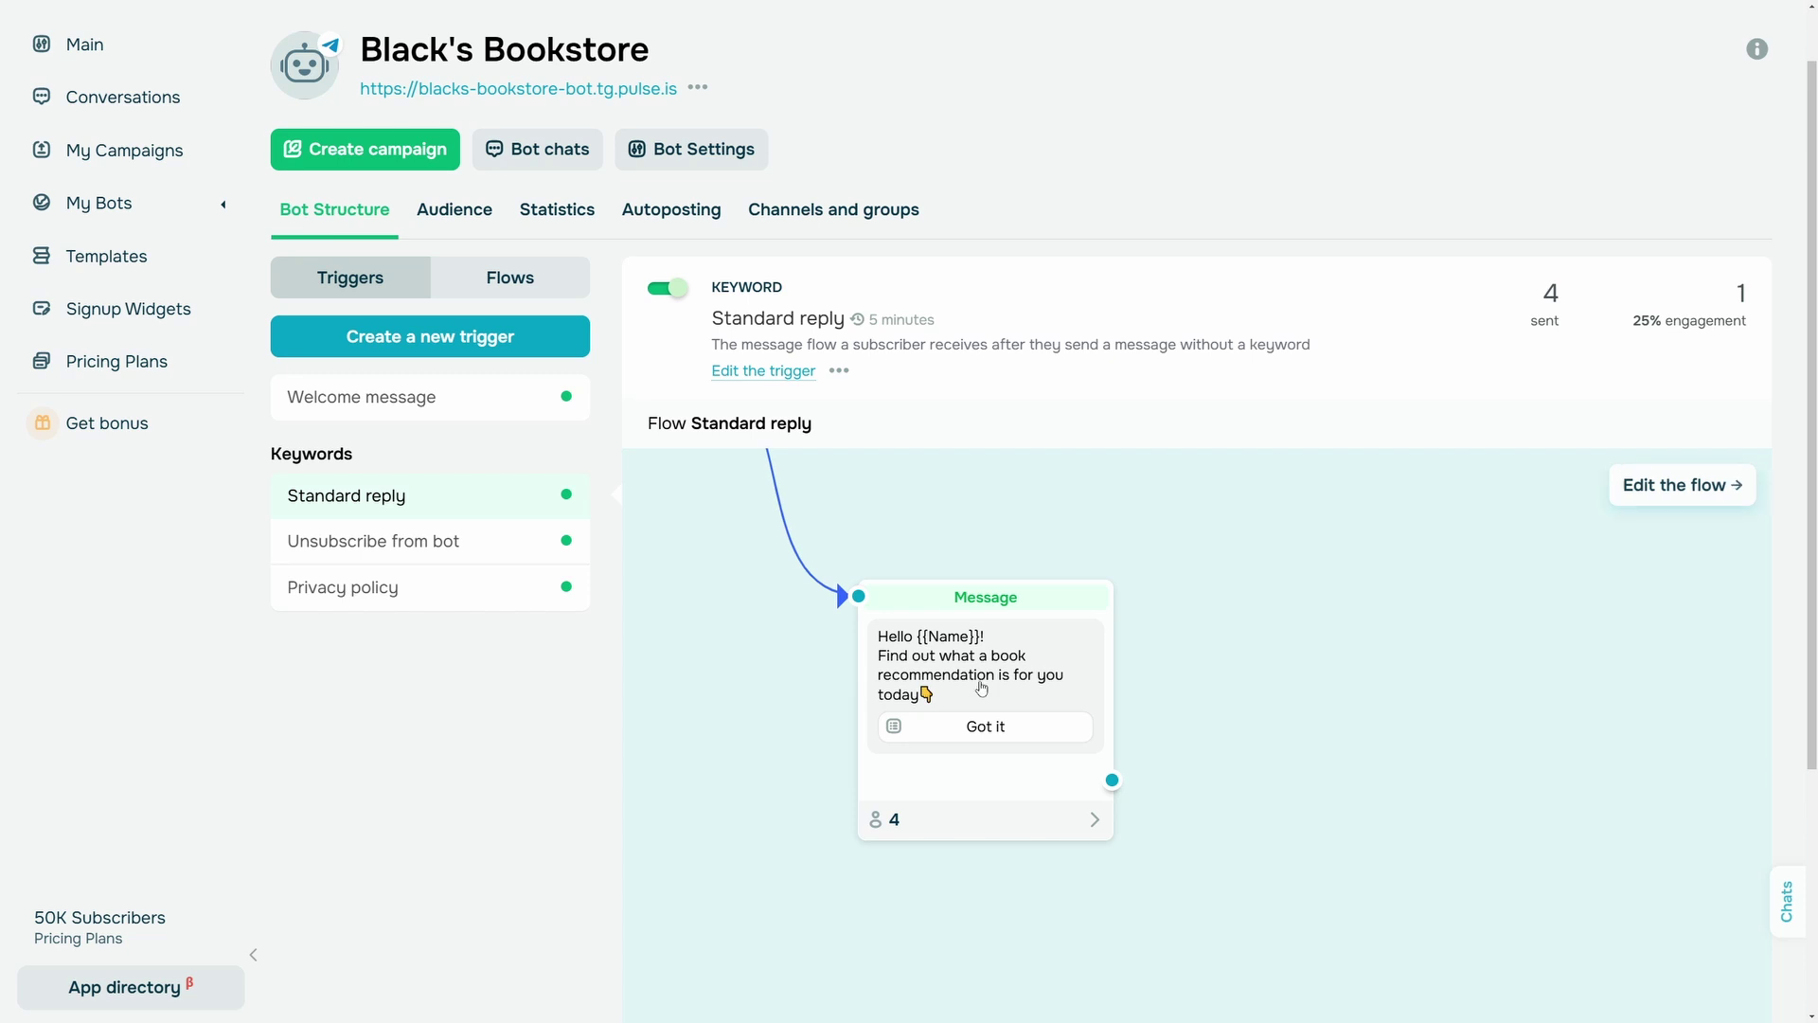
- Open the recipients of the Standard reply flow's message and choose the Events flow to start for them
left_click(876, 827)
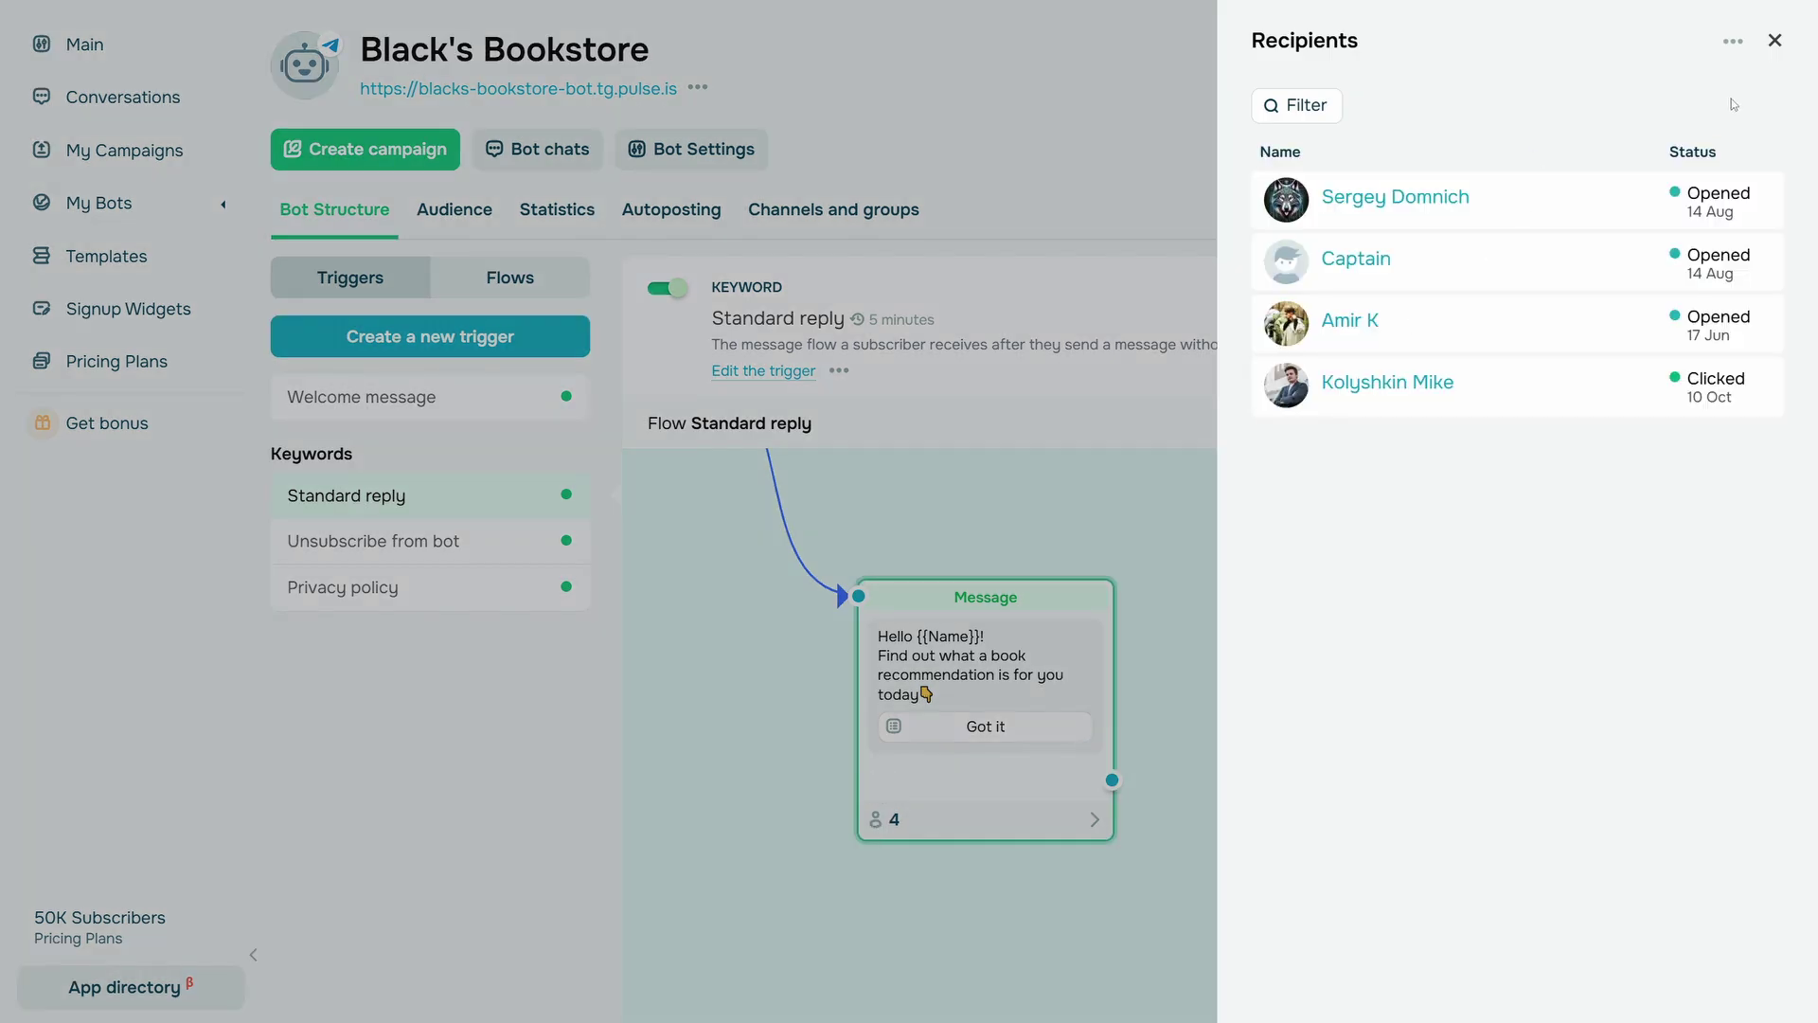
left_click(1734, 40)
left_click(1659, 112)
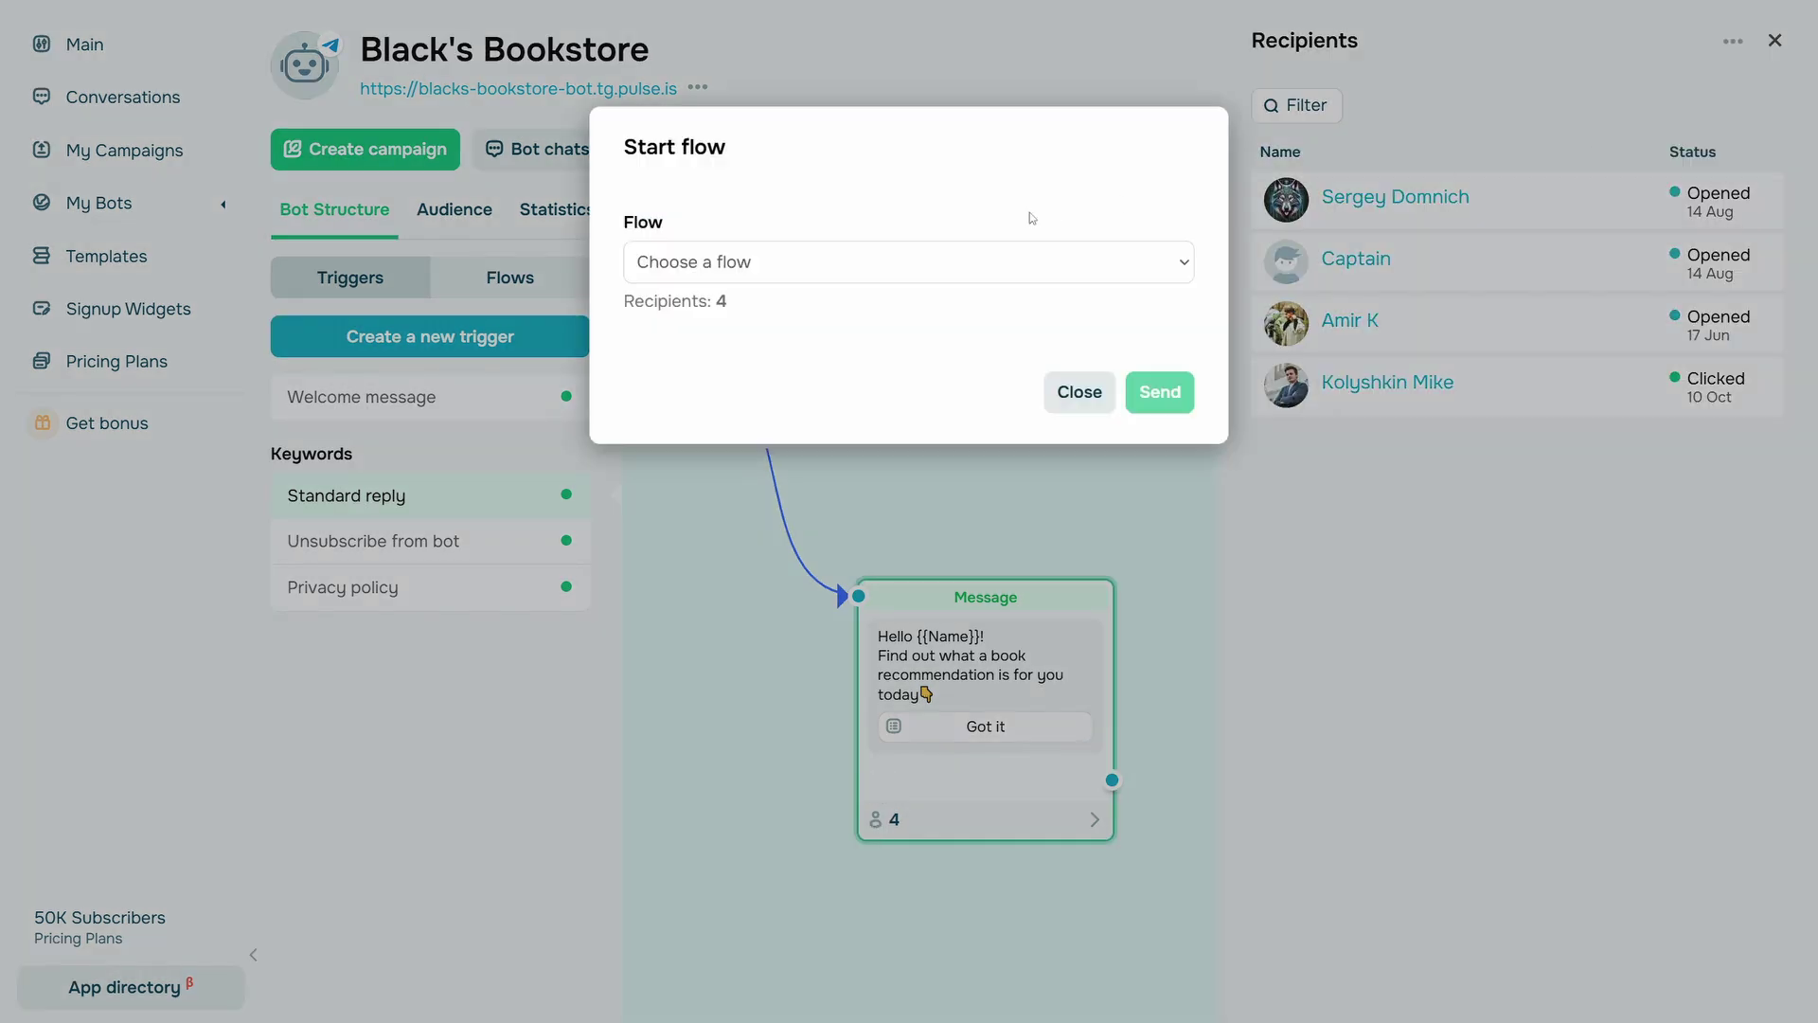
left_click(1004, 262)
left_click(773, 384)
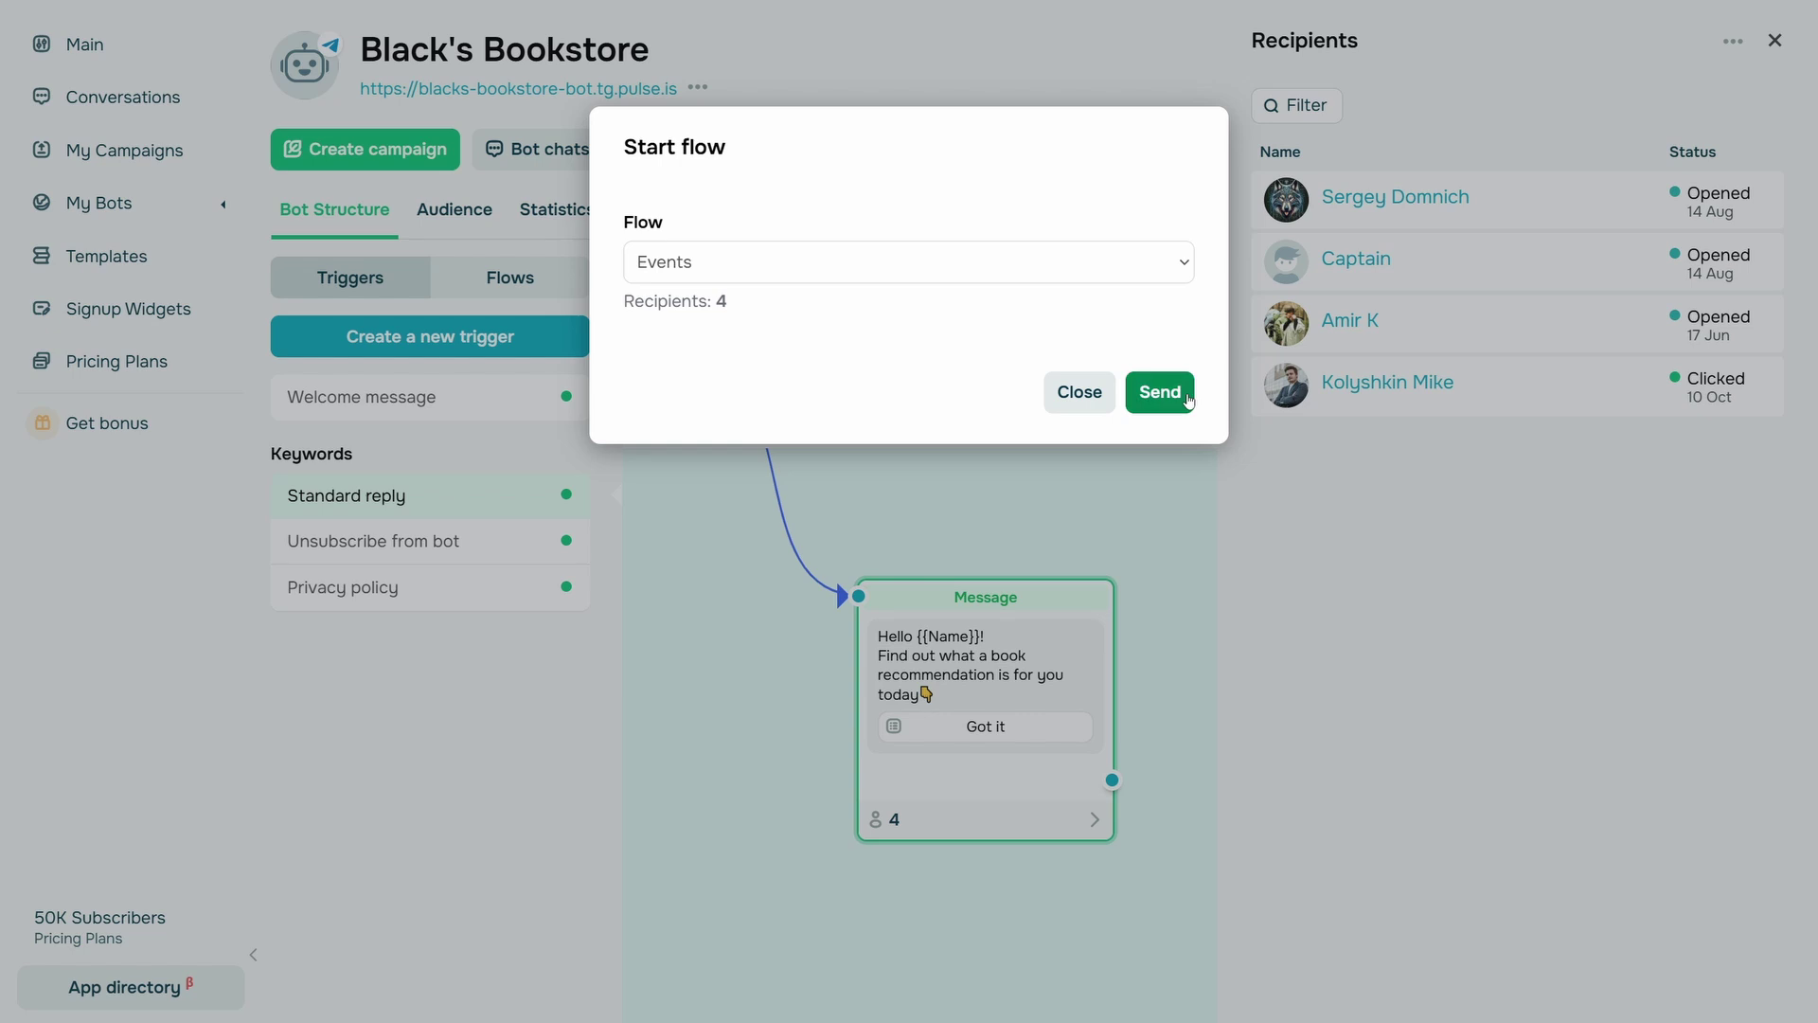